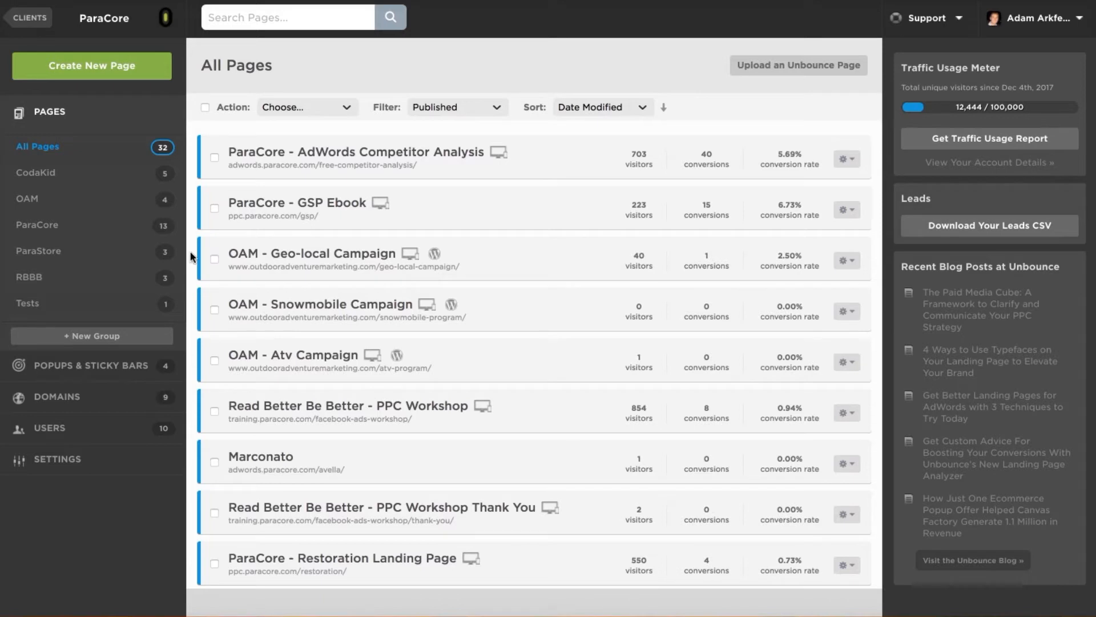
Start a new landing page and pick the Forward template from the Consultancy category.
{"action": "left_click", "coordinate": [129, 68]}
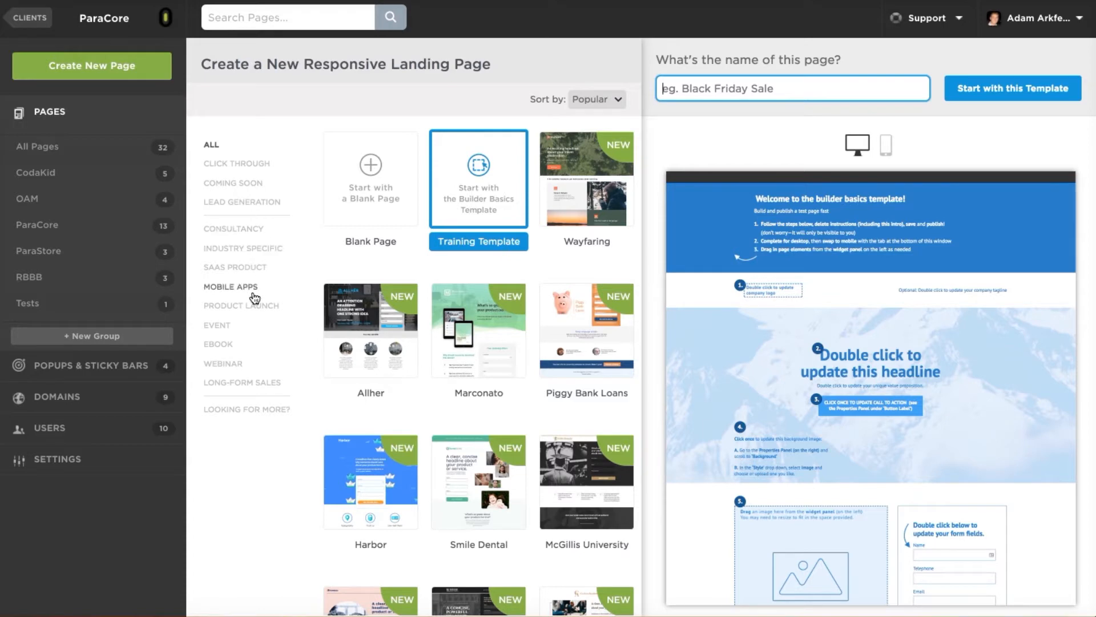
{"action": "left_click", "coordinate": [227, 326]}
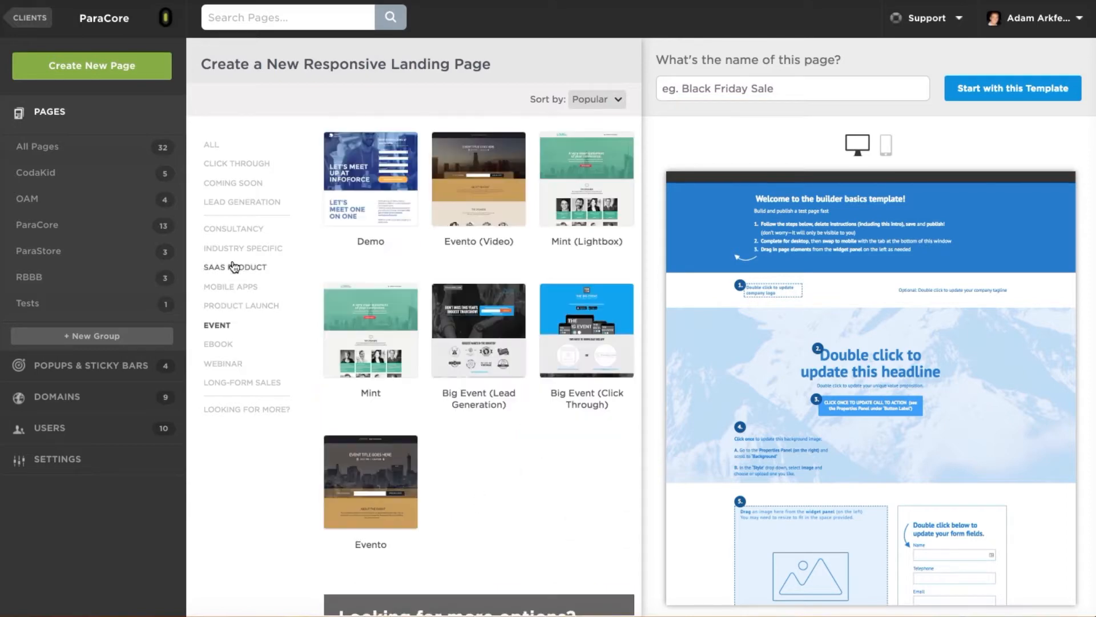
{"action": "left_click", "coordinate": [237, 231]}
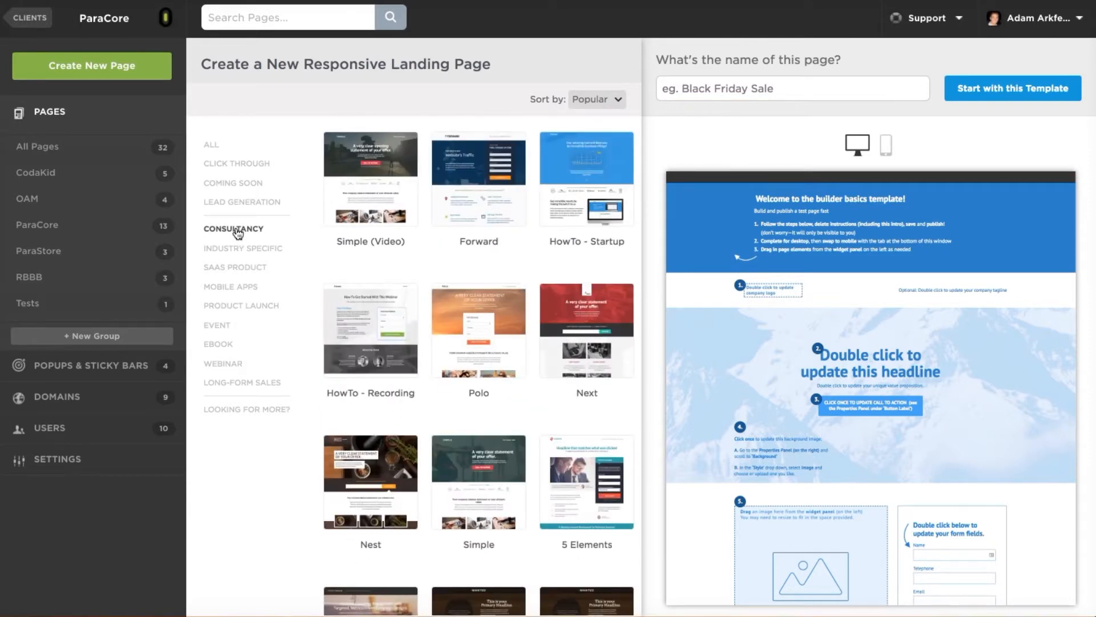
{"action": "left_click", "coordinate": [464, 192]}
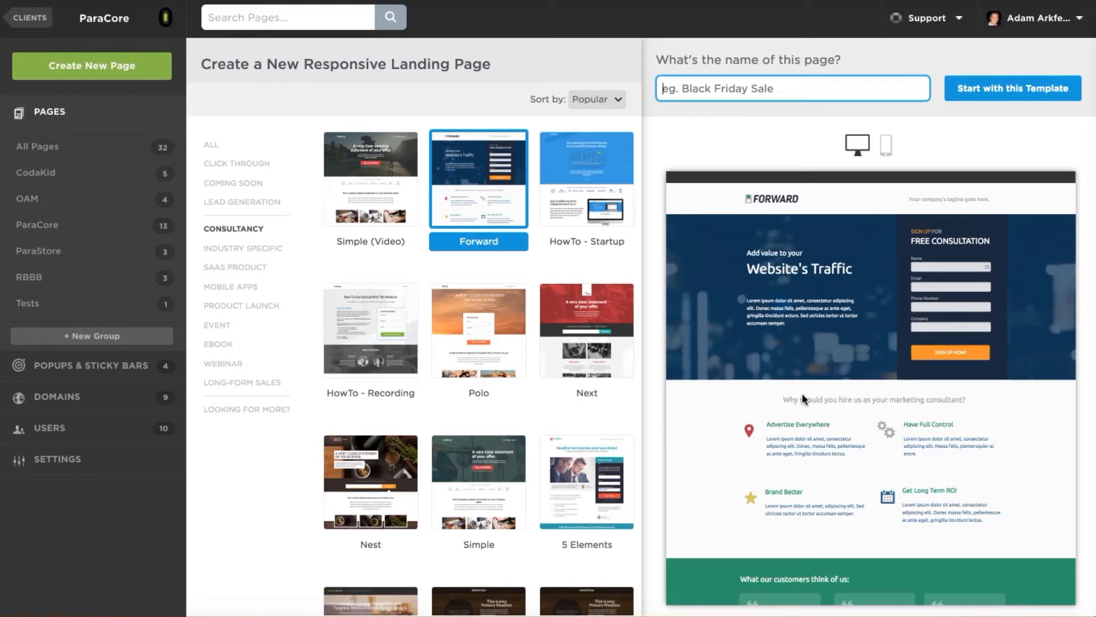
Preview the Forward template's mobile layout and scroll through it.
{"action": "left_click", "coordinate": [886, 146]}
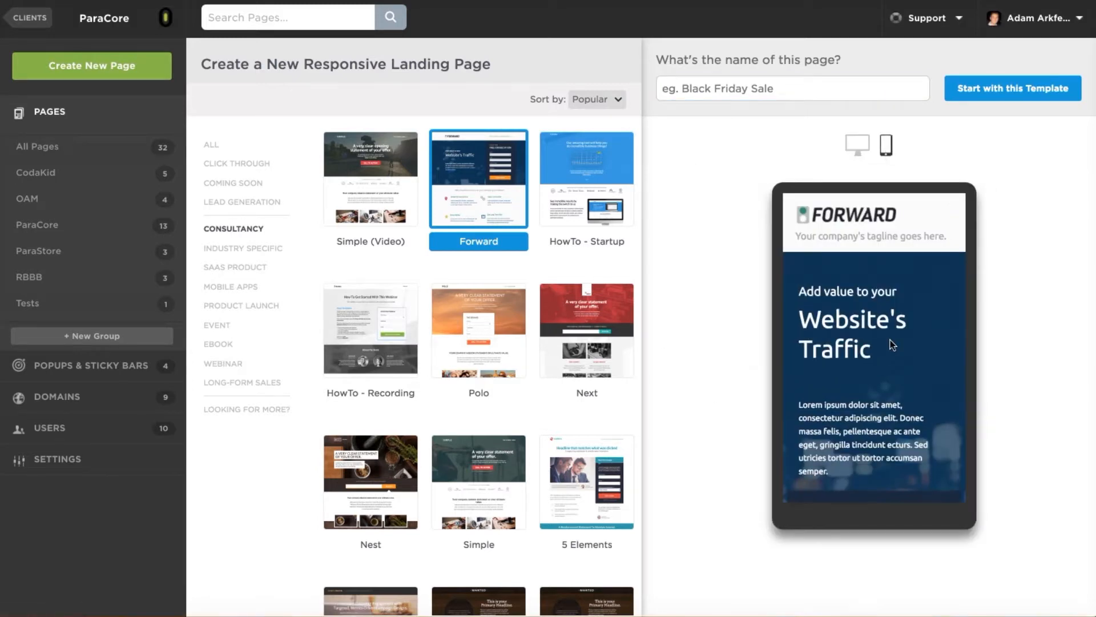
{"action": "scroll", "coordinate": [889, 343], "scroll_direction": "down", "scroll_amount": 10}
{"action": "scroll", "coordinate": [890, 343], "scroll_direction": "down", "scroll_amount": 2}
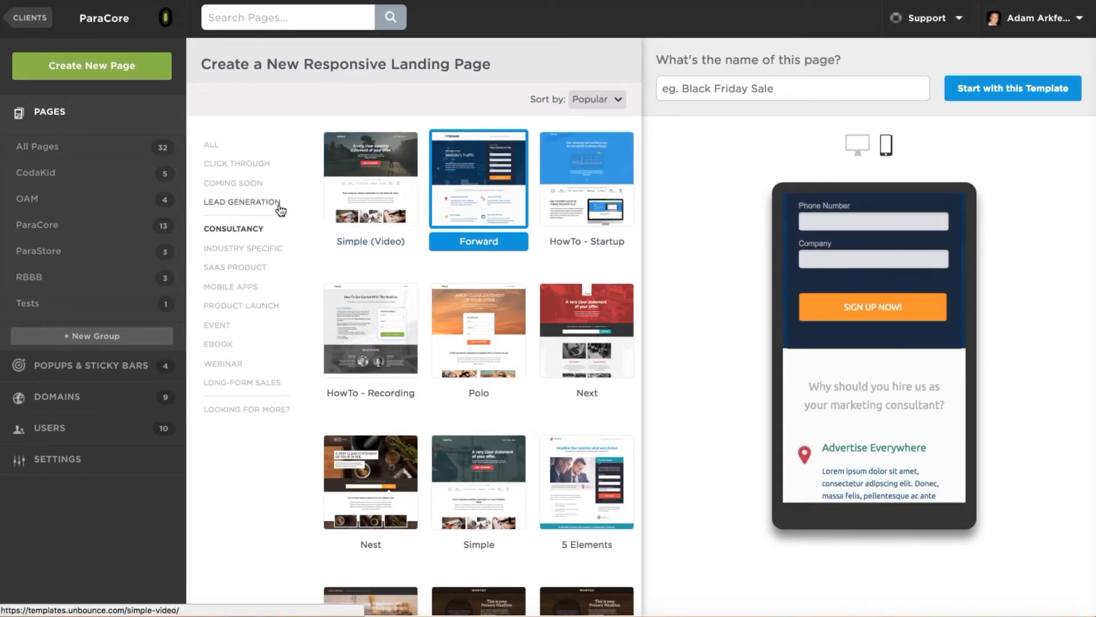
Preview the Training Template on desktop from All templates, then go to ThemeForest via Looking for More.
{"action": "left_click", "coordinate": [212, 146]}
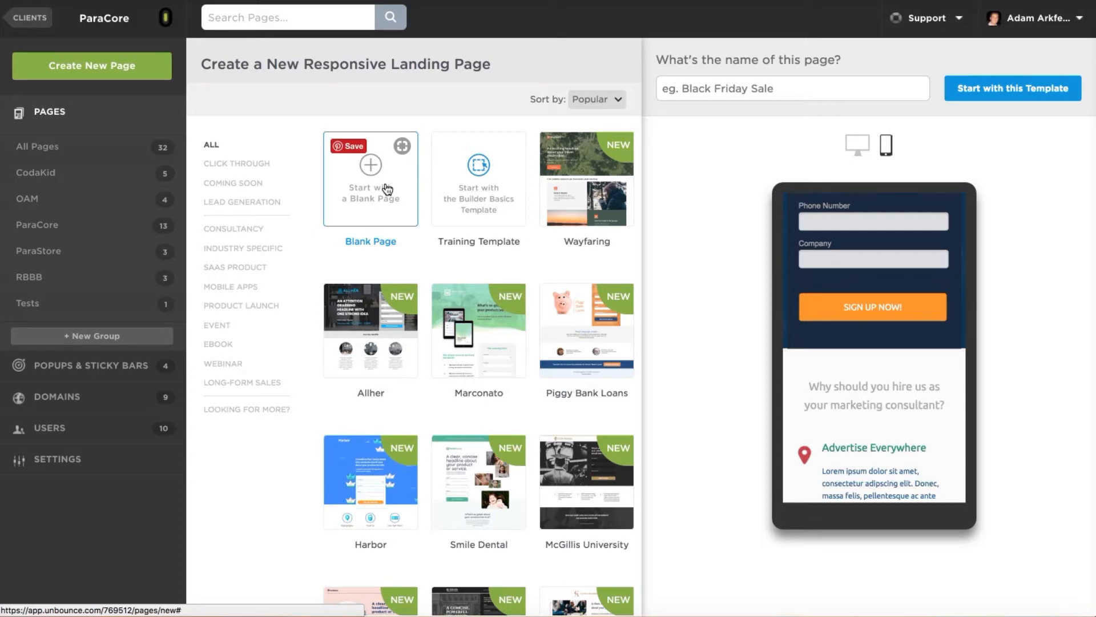
{"action": "left_click", "coordinate": [492, 213]}
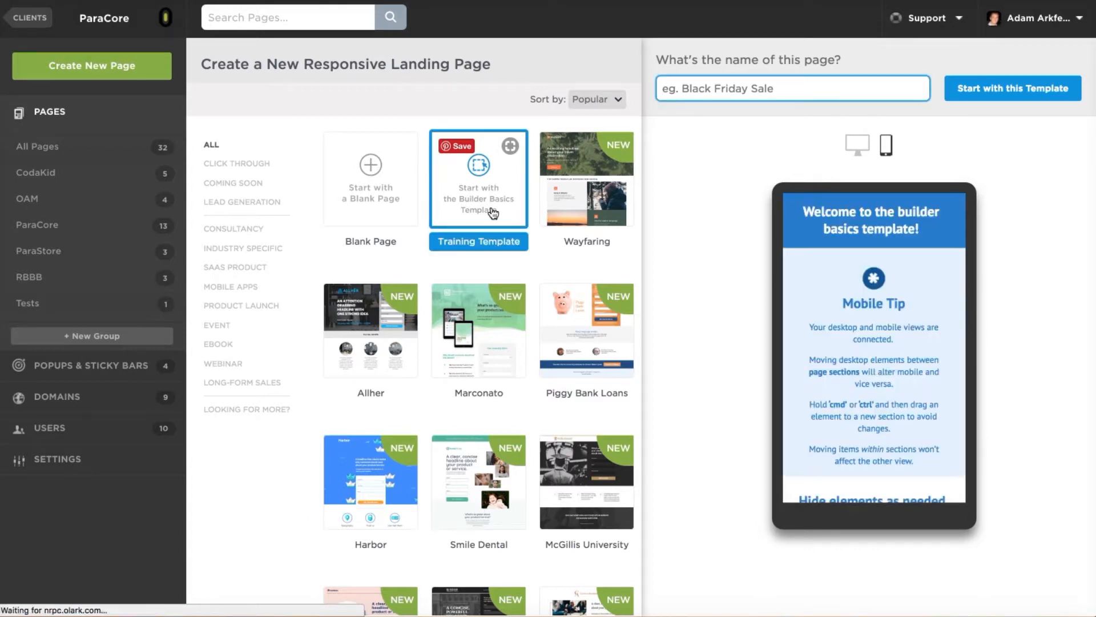
{"action": "left_click", "coordinate": [852, 146]}
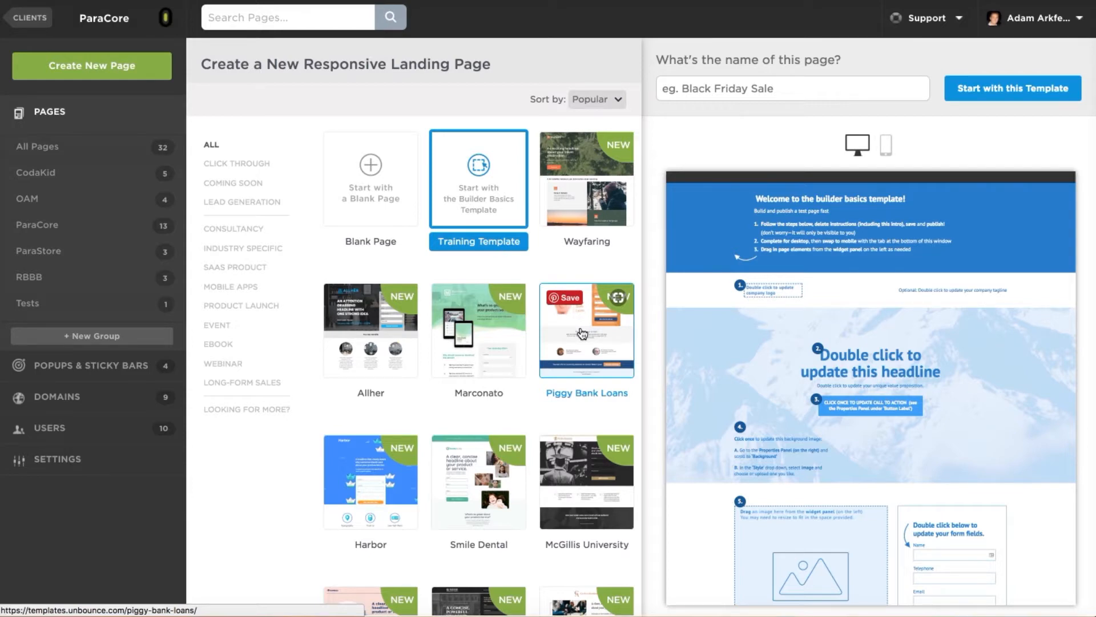
{"action": "left_click", "coordinate": [253, 409]}
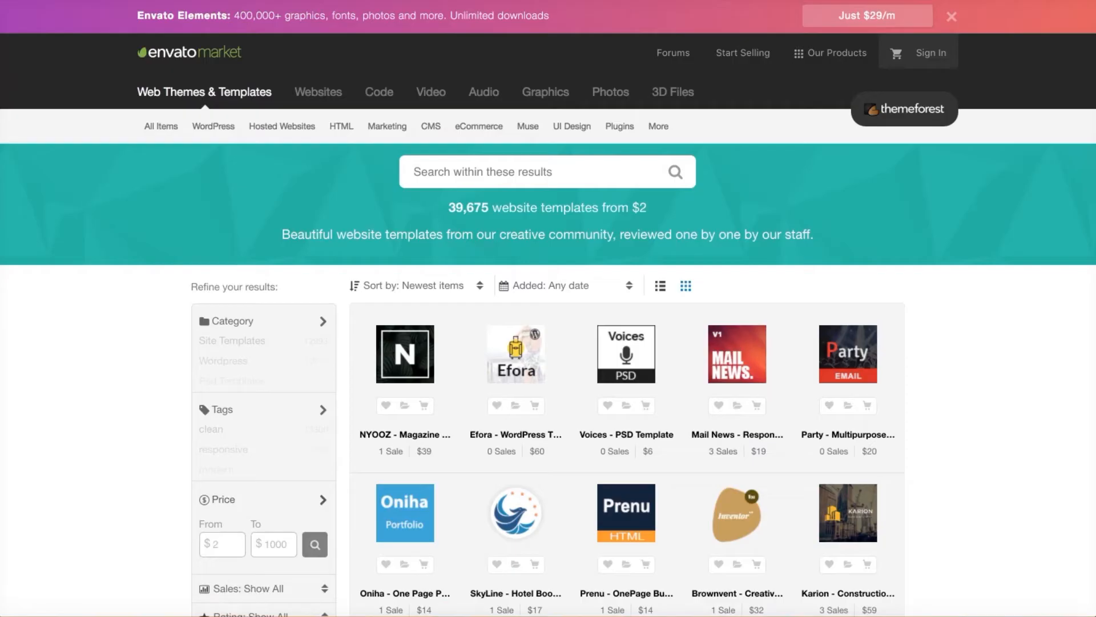
Search ThemeForest for 'unbounce' and scroll through the 258 matching templates.
{"action": "left_click", "coordinate": [506, 174]}
{"action": "type", "text": "unbounce"}
{"action": "key", "text": "Return"}
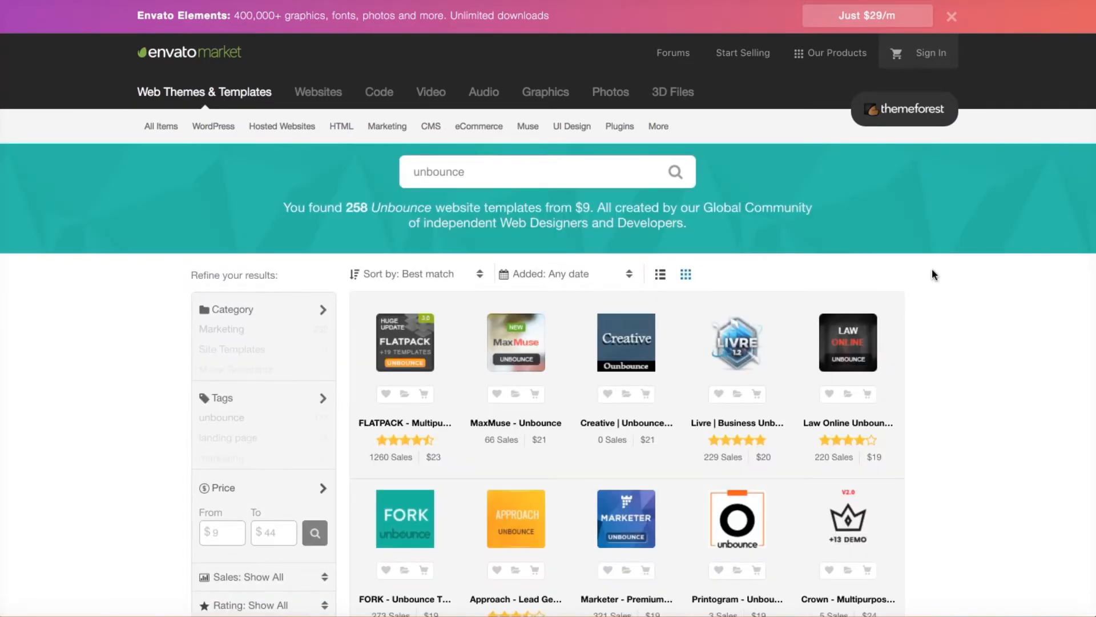
{"action": "scroll", "coordinate": [997, 315], "scroll_direction": "down", "scroll_amount": 10}
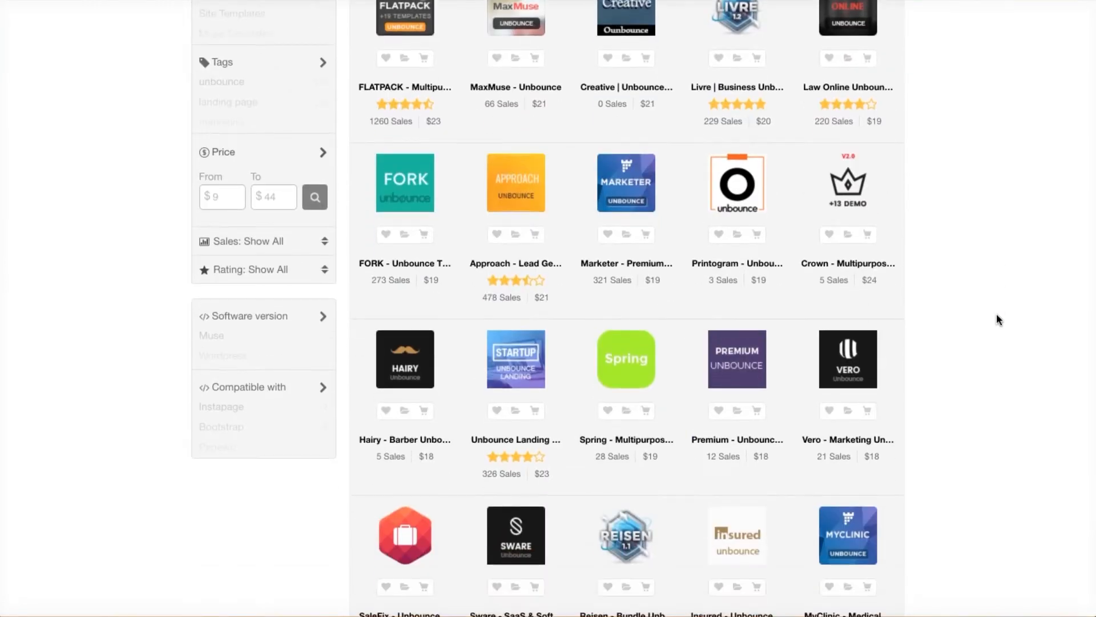
{"action": "scroll", "coordinate": [996, 318], "scroll_direction": "down", "scroll_amount": 8}
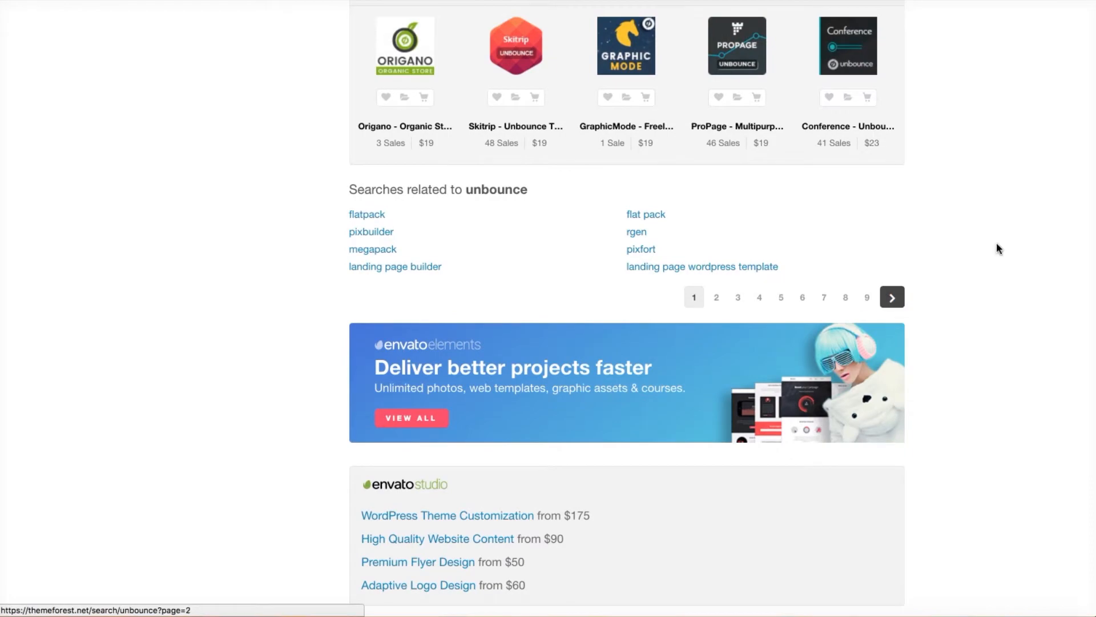
{"action": "scroll", "coordinate": [998, 247], "scroll_direction": "up", "scroll_amount": 1}
{"action": "scroll", "coordinate": [937, 320], "scroll_direction": "up", "scroll_amount": 10}
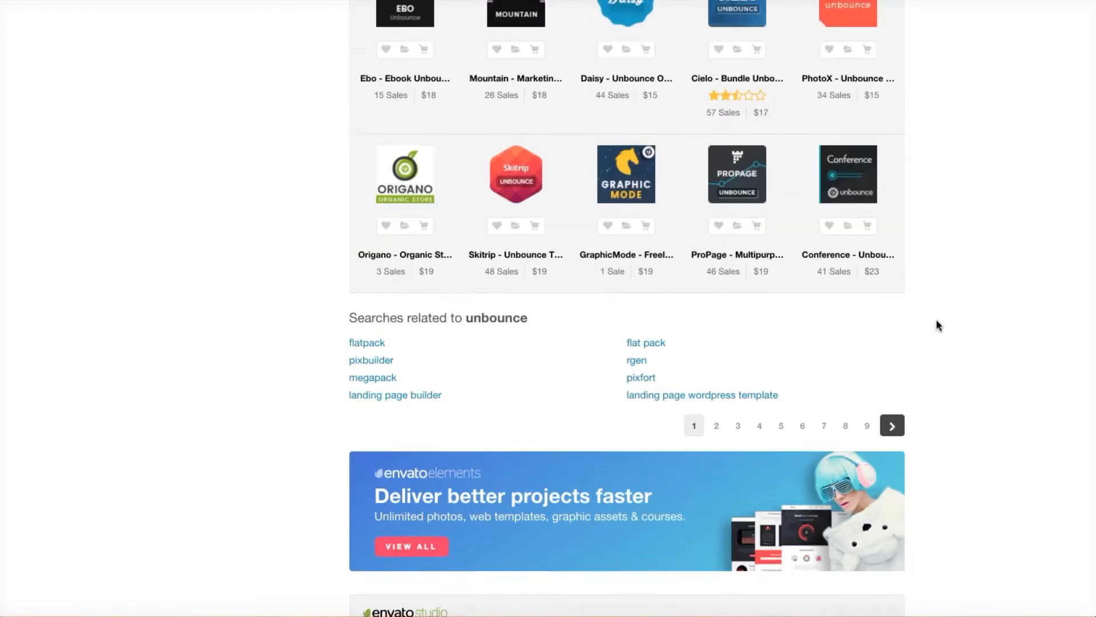
{"action": "scroll", "coordinate": [936, 320], "scroll_direction": "up", "scroll_amount": 8}
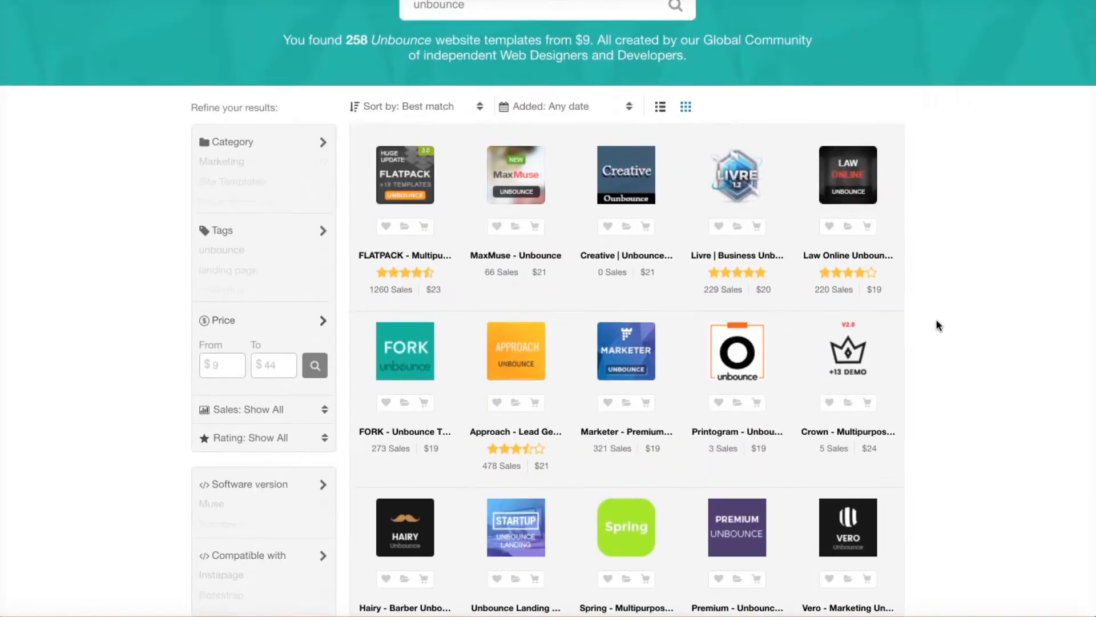
{"action": "scroll", "coordinate": [936, 321], "scroll_direction": "down", "scroll_amount": 2}
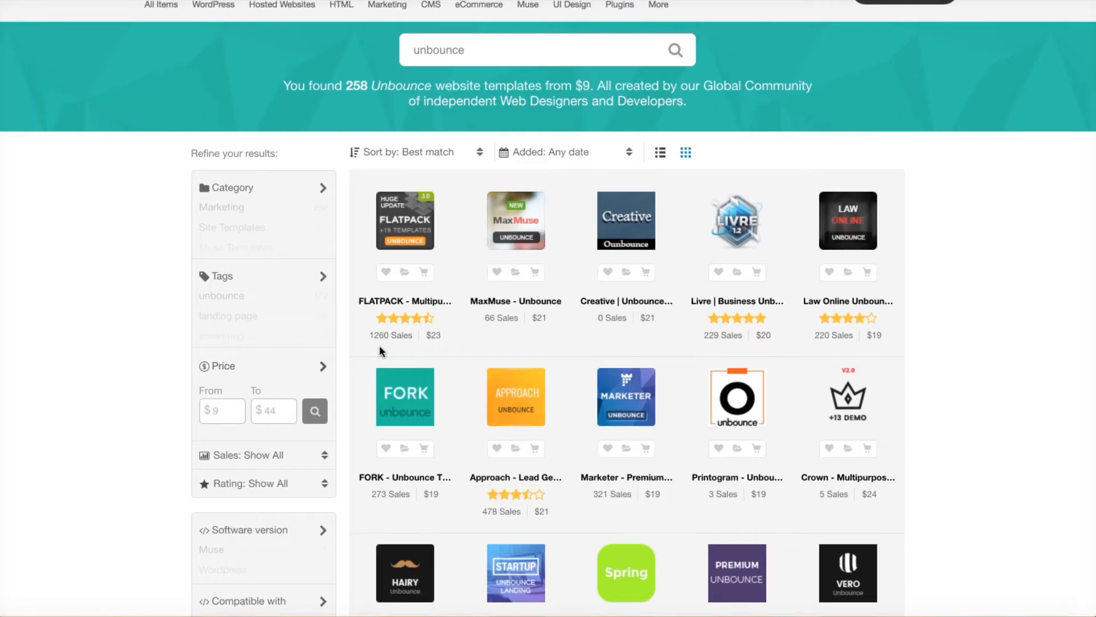
Open the FLATPACK Unbounce pack's product page and look over its details.
{"action": "left_click", "coordinate": [412, 222]}
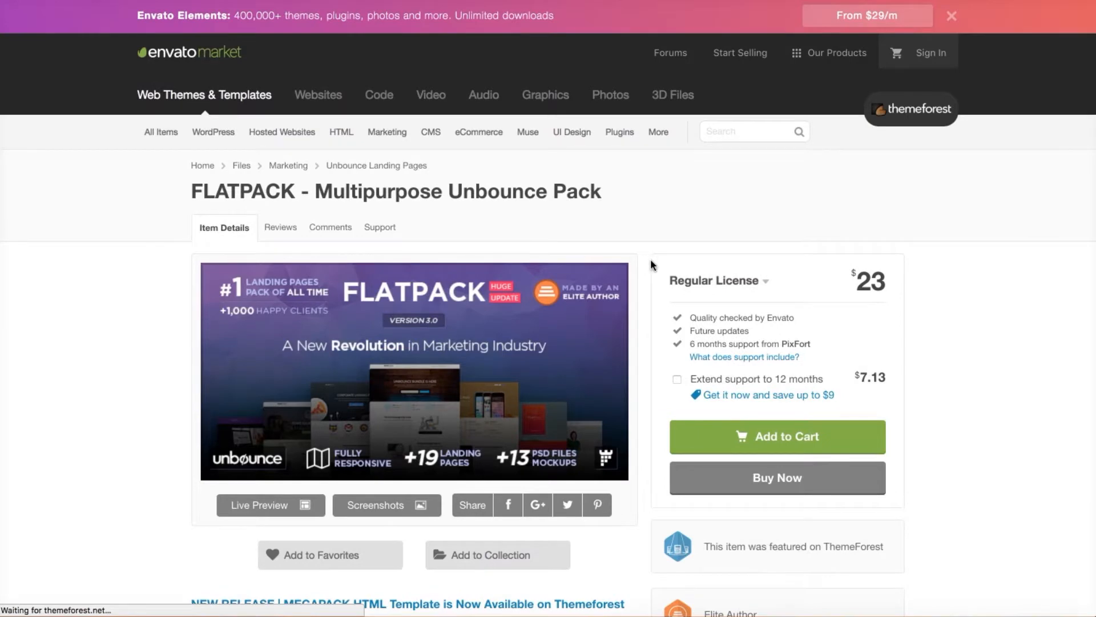
{"action": "scroll", "coordinate": [650, 259], "scroll_direction": "down", "scroll_amount": 3}
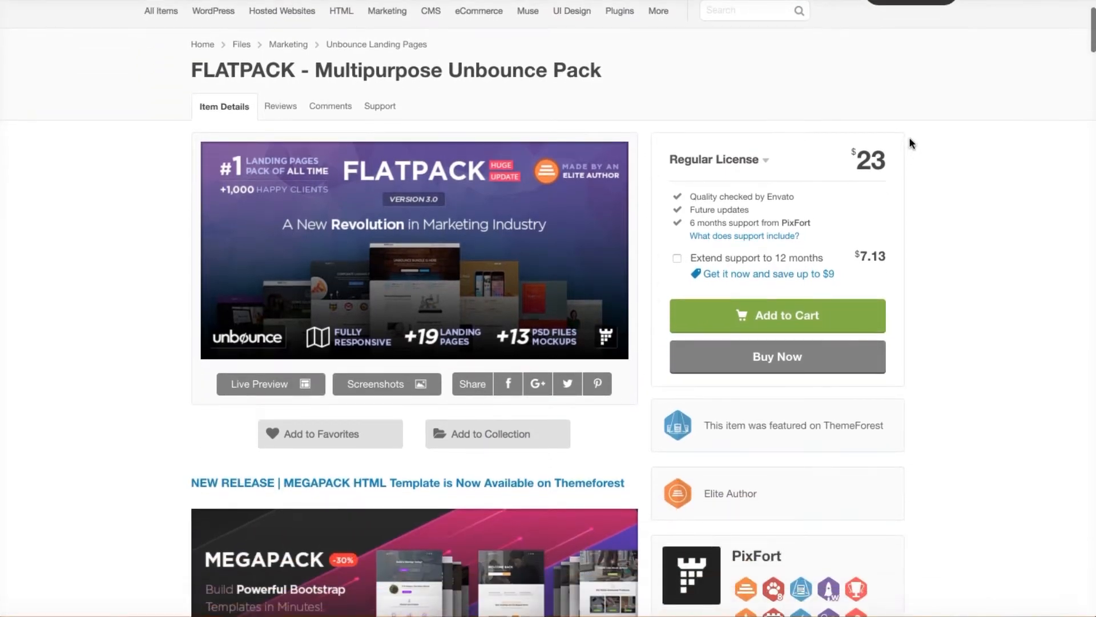
{"action": "scroll", "coordinate": [619, 245], "scroll_direction": "down", "scroll_amount": 2}
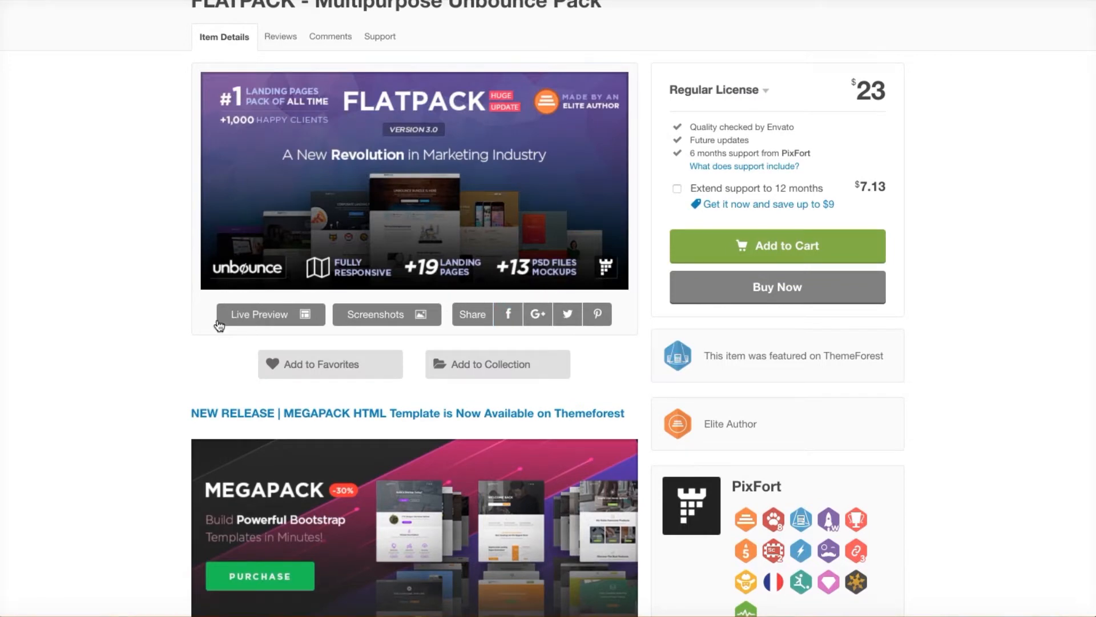
{"action": "scroll", "coordinate": [149, 356], "scroll_direction": "down", "scroll_amount": 10}
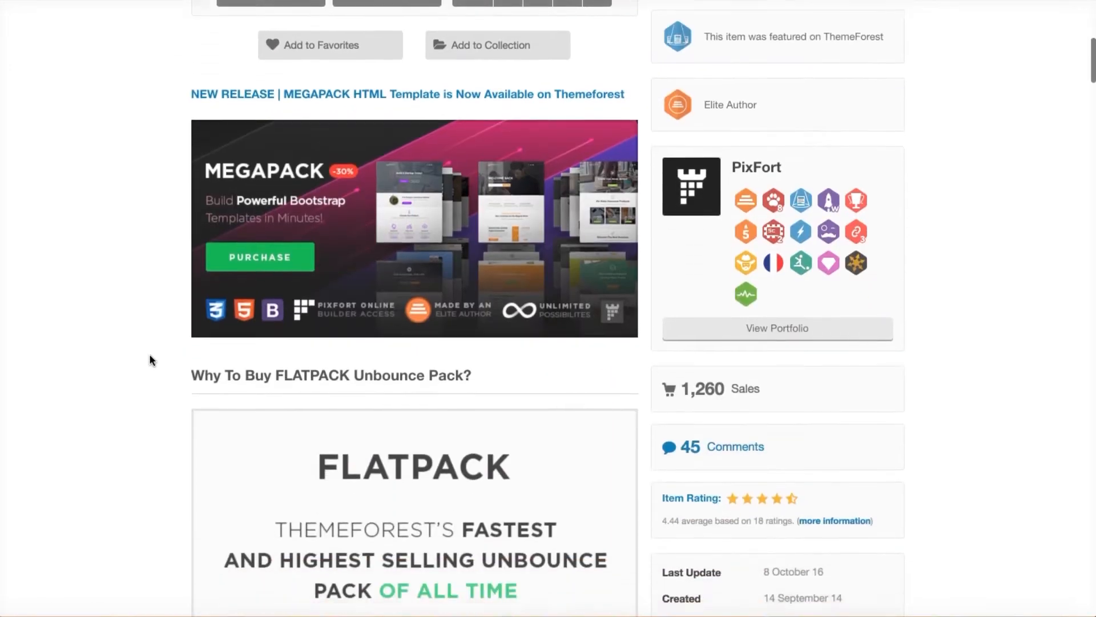
{"action": "scroll", "coordinate": [150, 357], "scroll_direction": "up", "scroll_amount": 10}
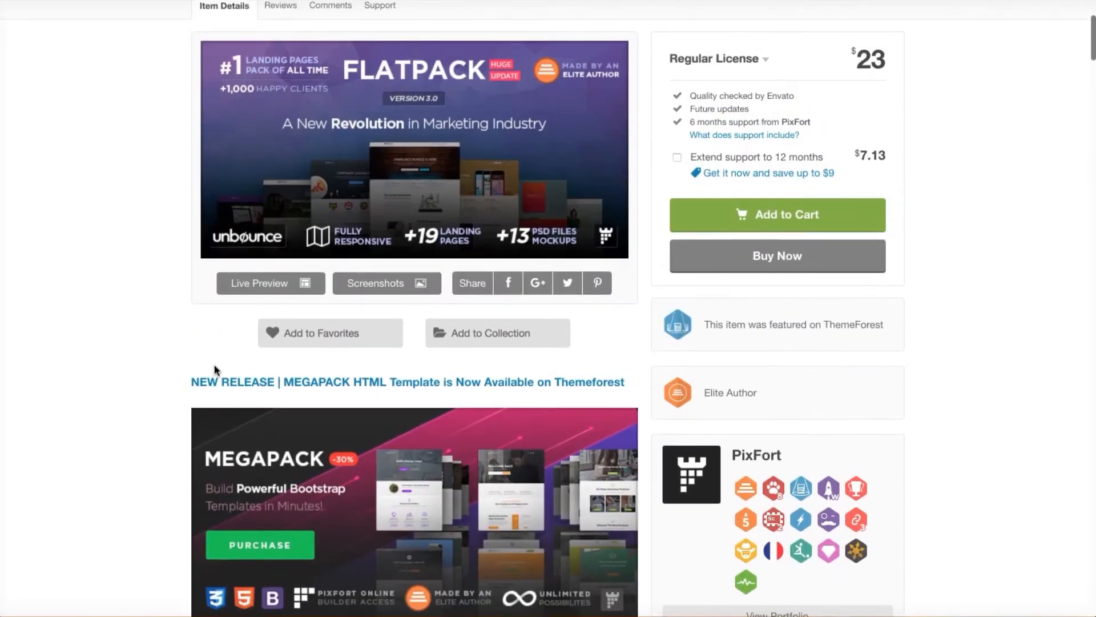
Open FLATPACK's live preview and browse the Elegant Landing demo page.
{"action": "left_click", "coordinate": [264, 287]}
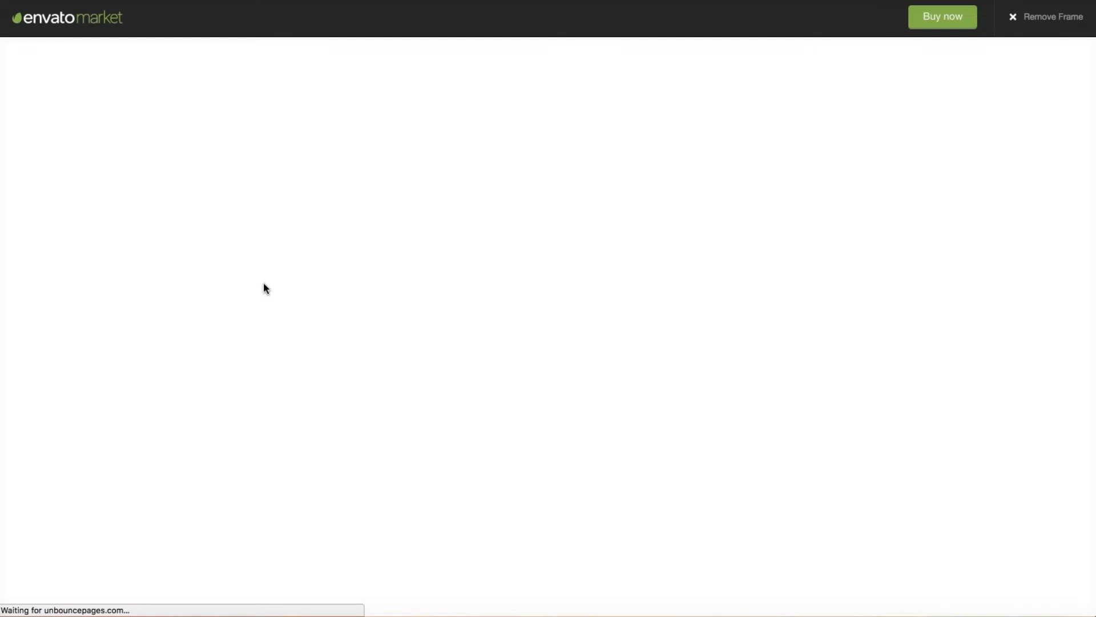
{"action": "scroll", "coordinate": [360, 252], "scroll_direction": "down", "scroll_amount": 7}
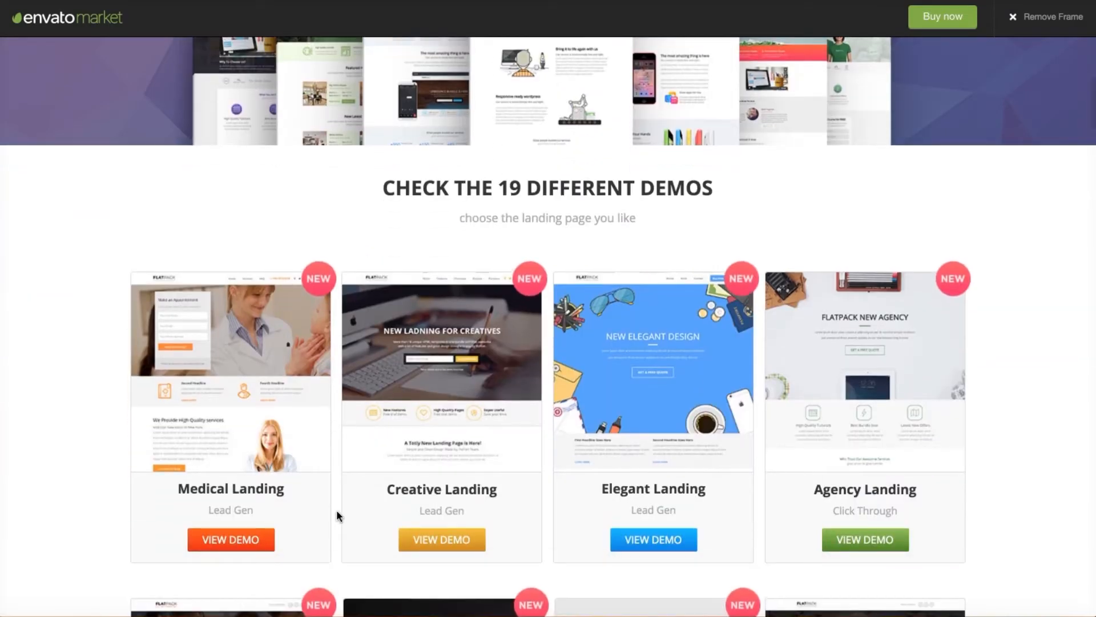
{"action": "left_click", "coordinate": [648, 547]}
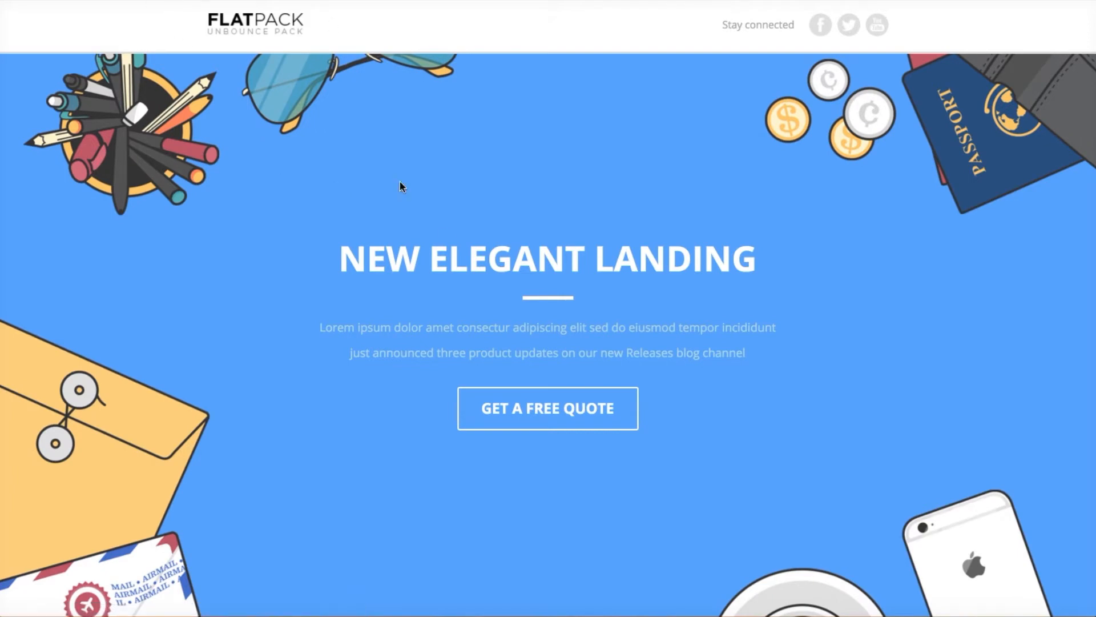
{"action": "scroll", "coordinate": [444, 236], "scroll_direction": "down", "scroll_amount": 5}
{"action": "scroll", "coordinate": [445, 235], "scroll_direction": "down", "scroll_amount": 5}
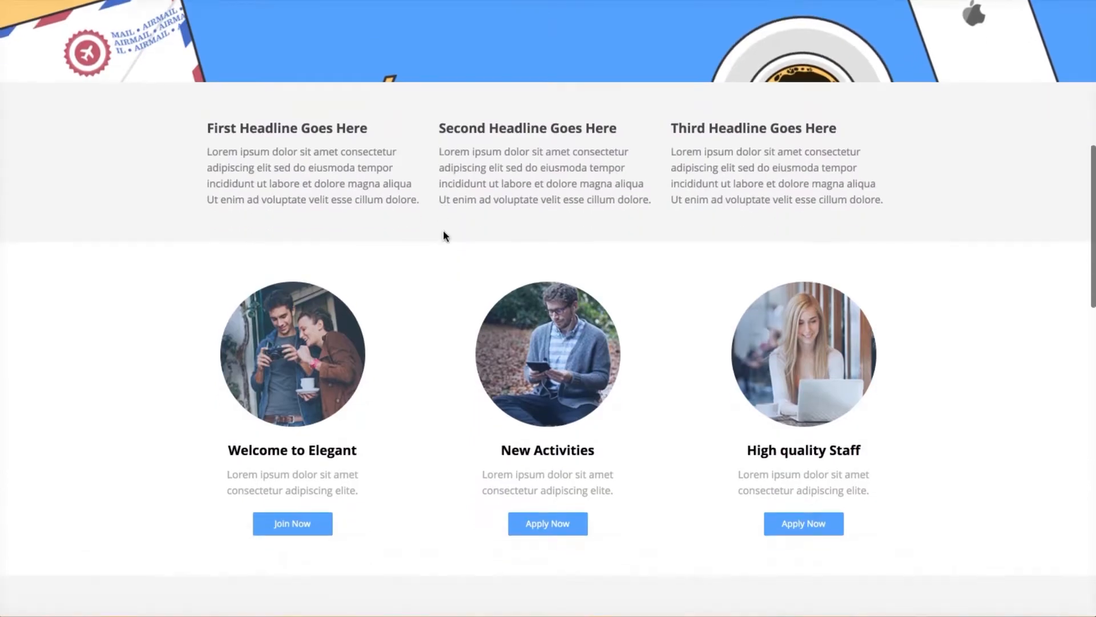
{"action": "scroll", "coordinate": [445, 236], "scroll_direction": "down", "scroll_amount": 3}
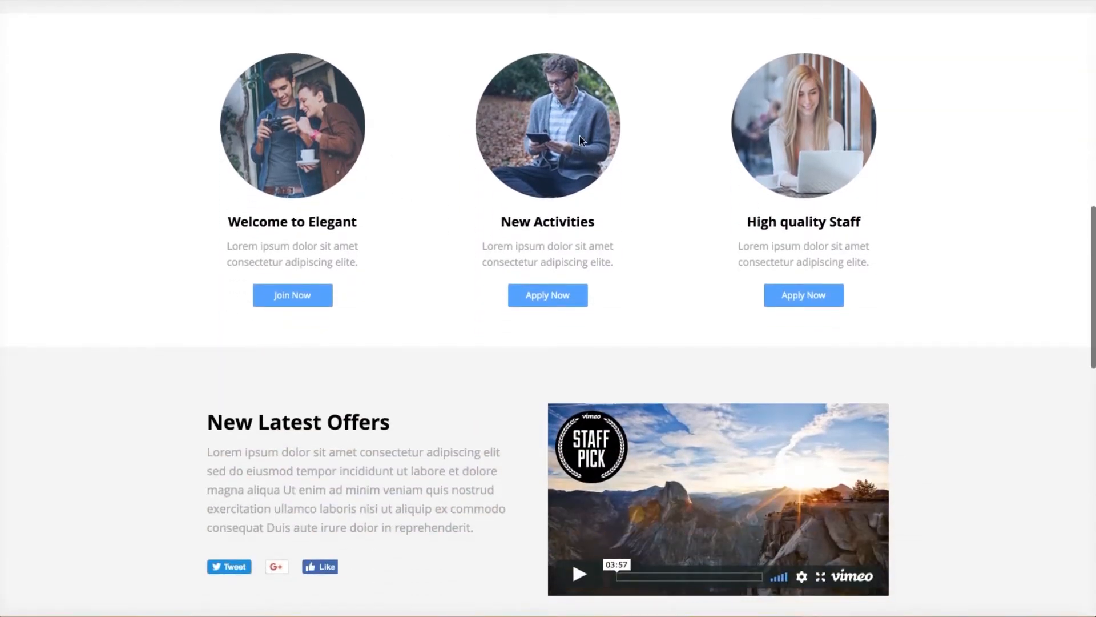
{"action": "scroll", "coordinate": [480, 322], "scroll_direction": "down", "scroll_amount": 4}
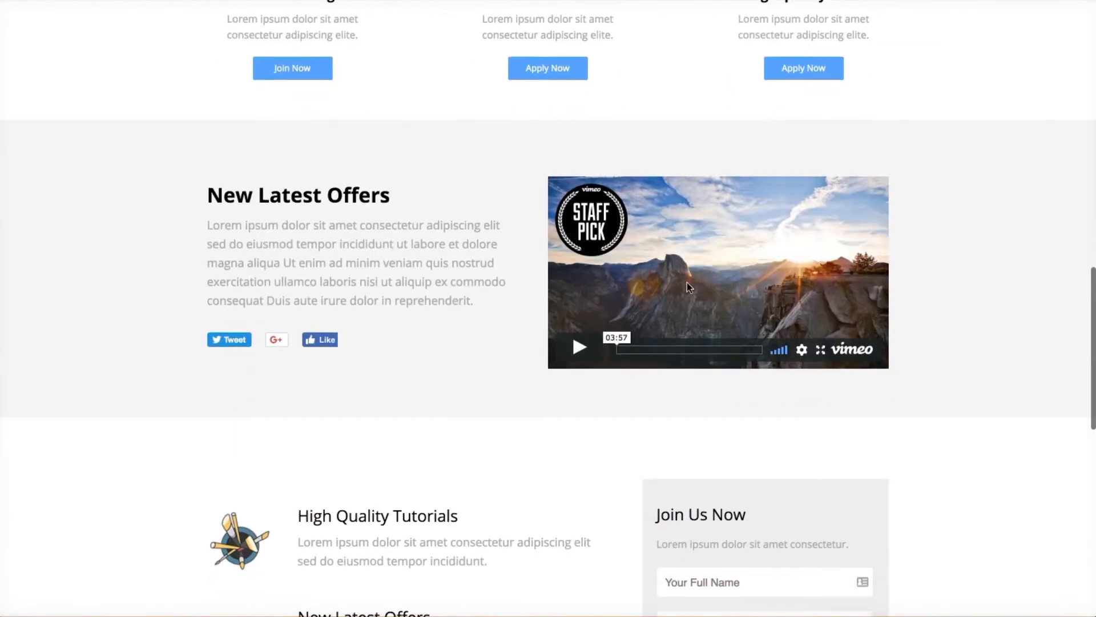
{"action": "scroll", "coordinate": [460, 342], "scroll_direction": "up", "scroll_amount": 12}
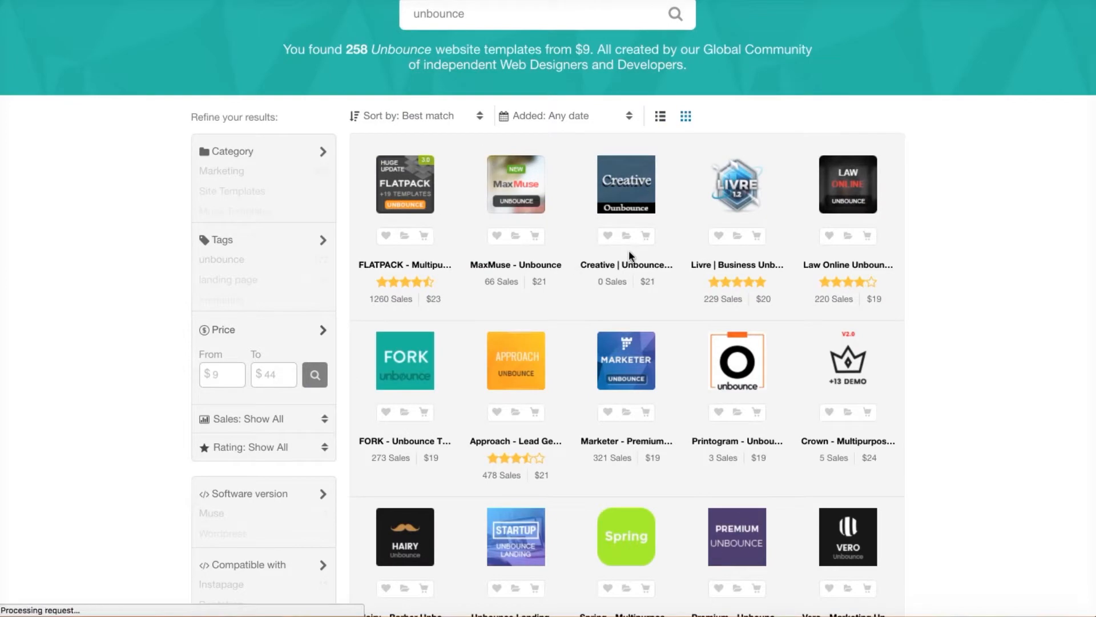
Open the Creative Unbounce Landing Page item and browse its full-screen live demo.
{"action": "scroll", "coordinate": [629, 250], "scroll_direction": "down", "scroll_amount": 2}
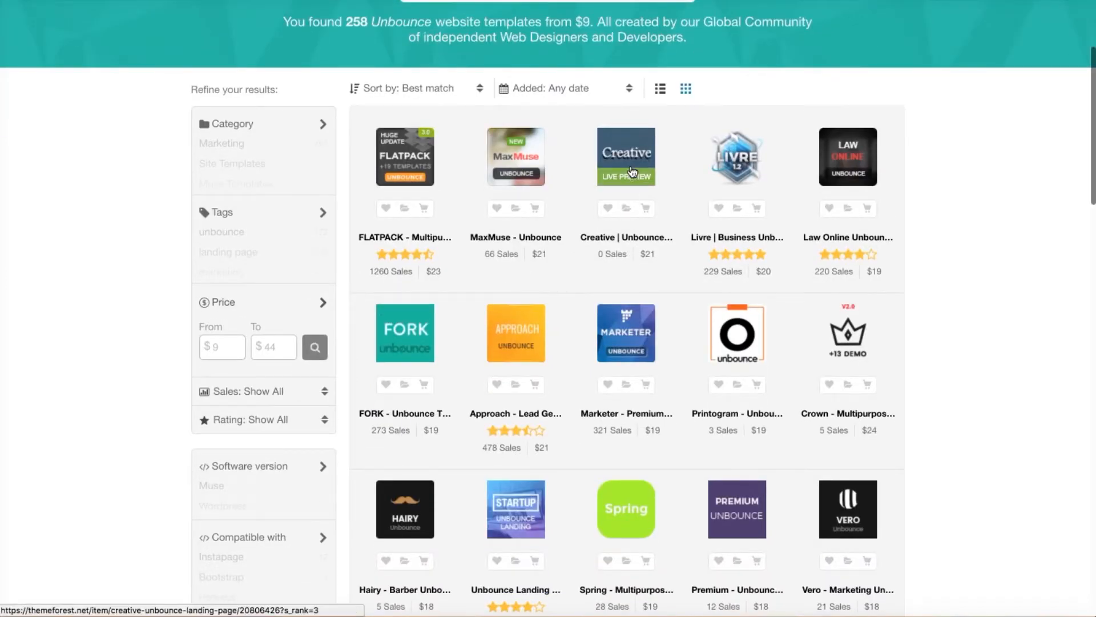
{"action": "left_click", "coordinate": [632, 171]}
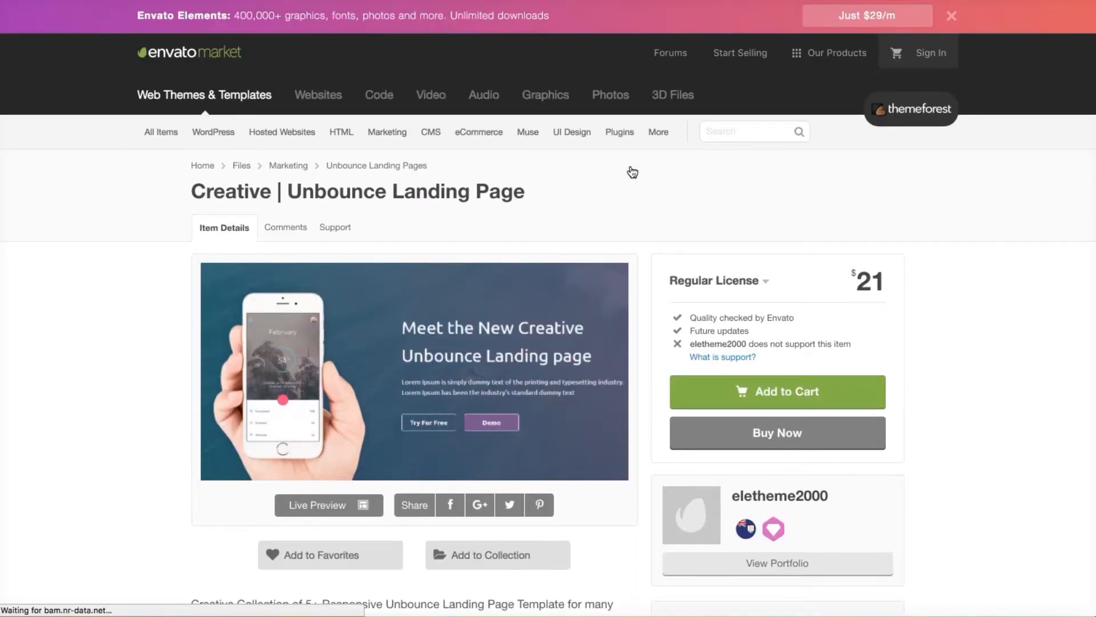
{"action": "scroll", "coordinate": [632, 171], "scroll_direction": "down", "scroll_amount": 2}
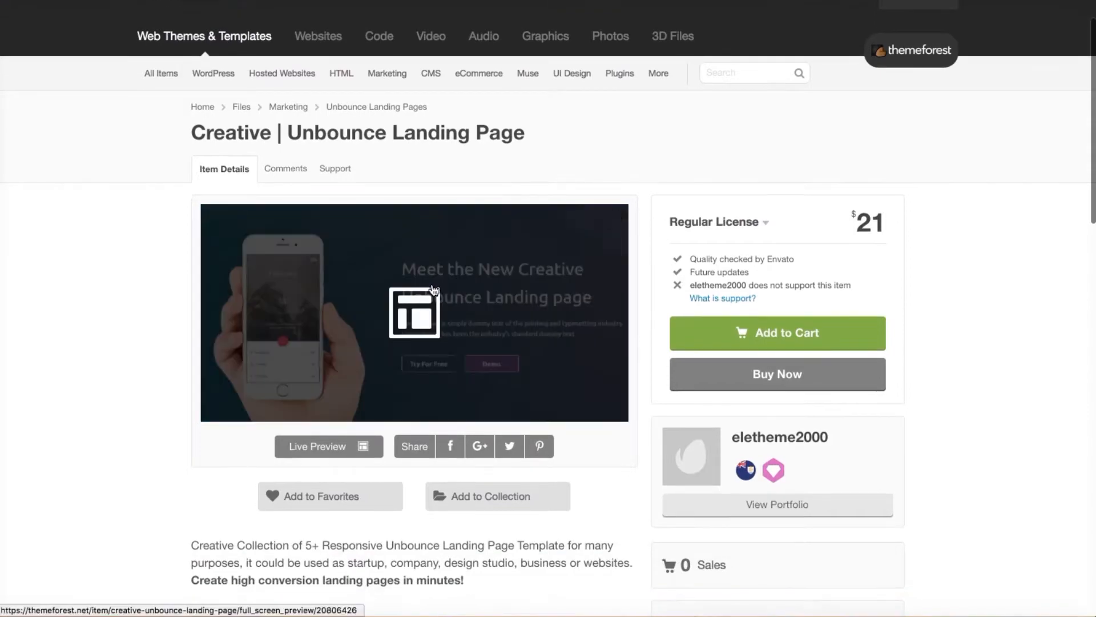
{"action": "left_click", "coordinate": [326, 446]}
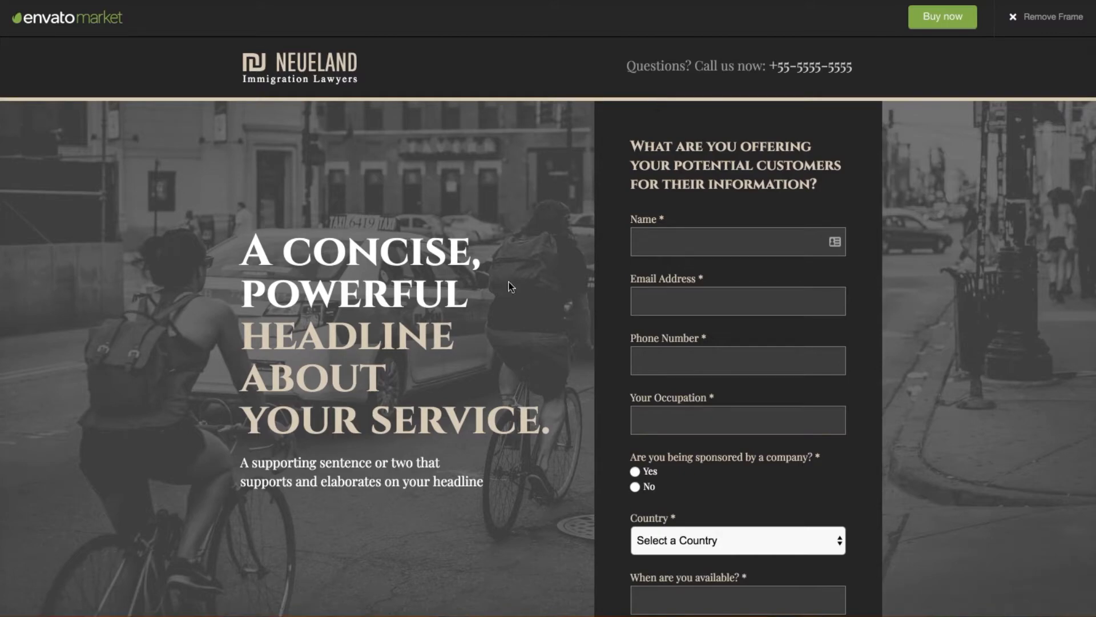
{"action": "scroll", "coordinate": [521, 288], "scroll_direction": "down", "scroll_amount": 10}
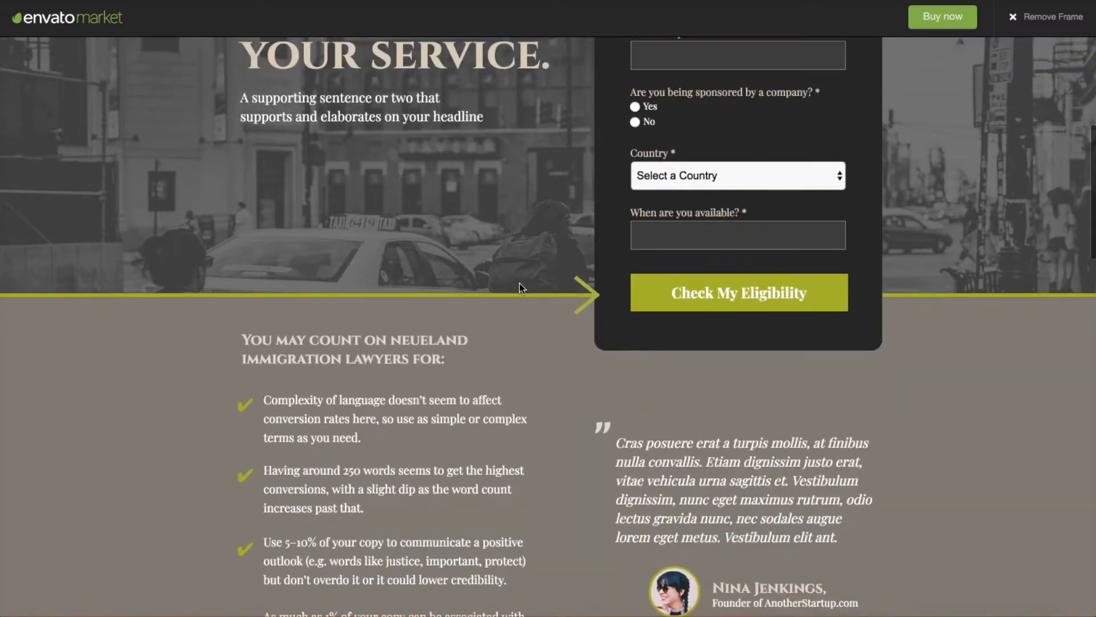
{"action": "scroll", "coordinate": [521, 287], "scroll_direction": "down", "scroll_amount": 2}
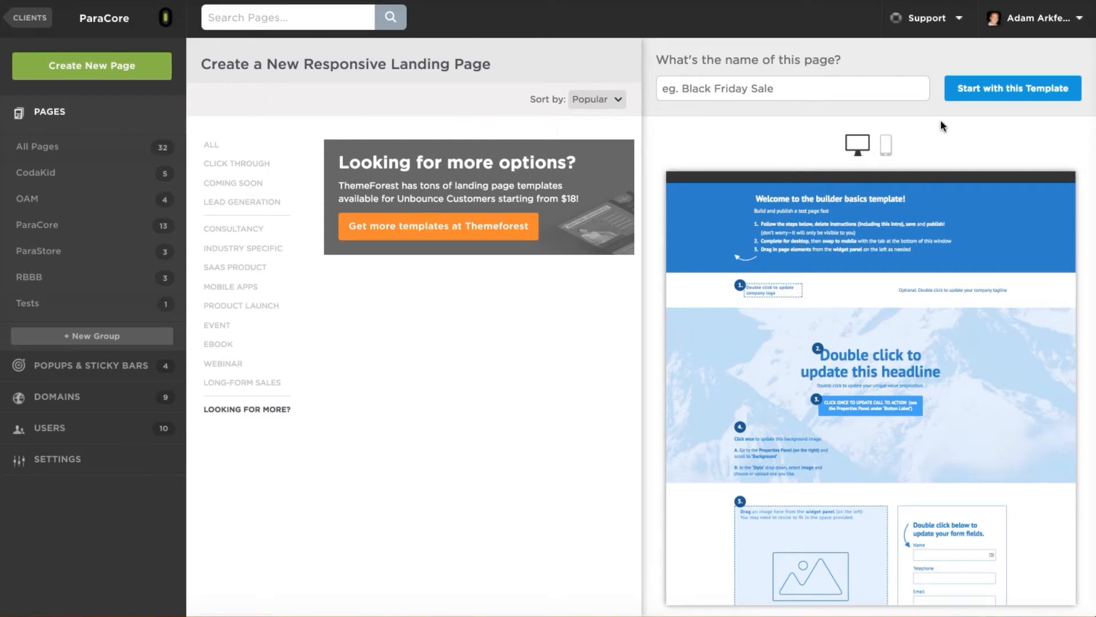
Show the All Pages list, opening and then cancelling the Upload an Unbounce Page dialog.
{"action": "left_click", "coordinate": [56, 116]}
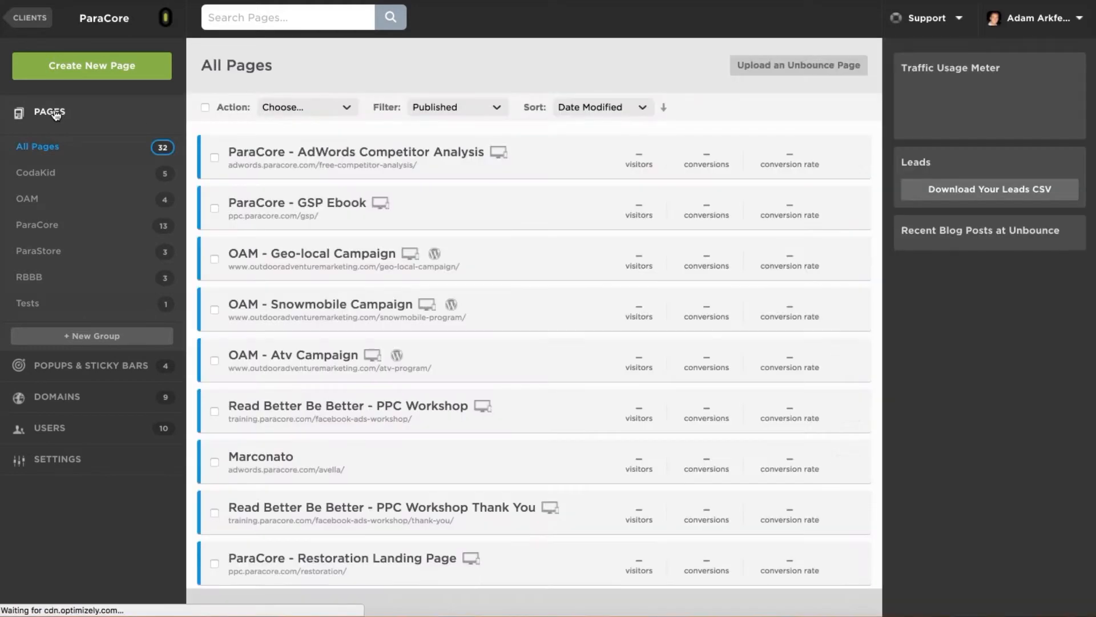
{"action": "left_click", "coordinate": [812, 73]}
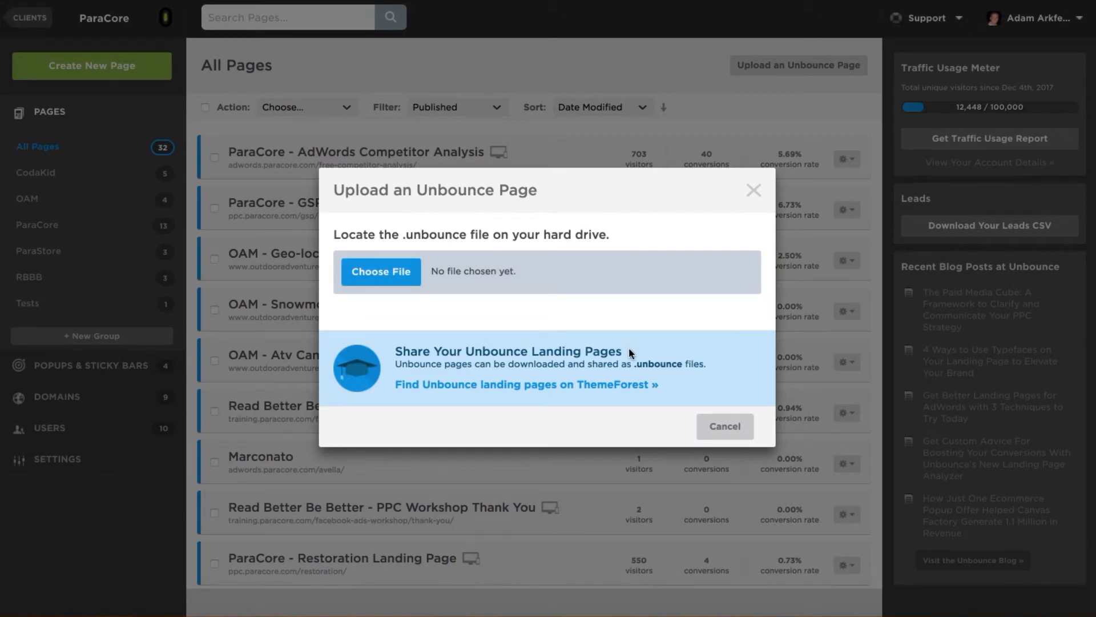
{"action": "left_click", "coordinate": [754, 191]}
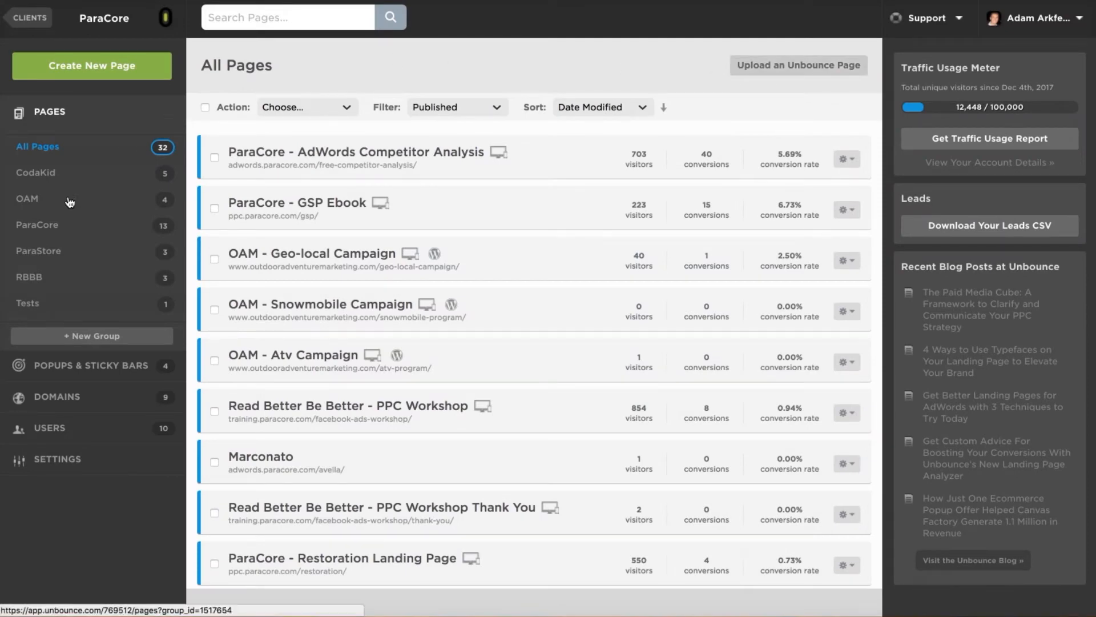
Start a new page from the Smile Dental template in the Lead Generation category.
{"action": "left_click", "coordinate": [50, 227]}
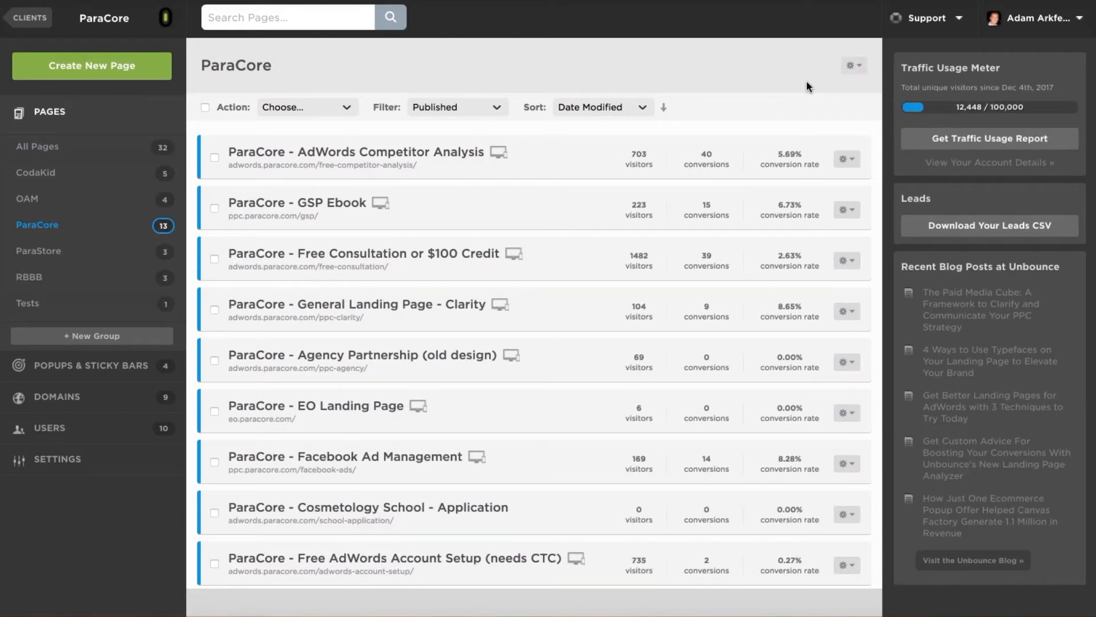
{"action": "left_click", "coordinate": [50, 111]}
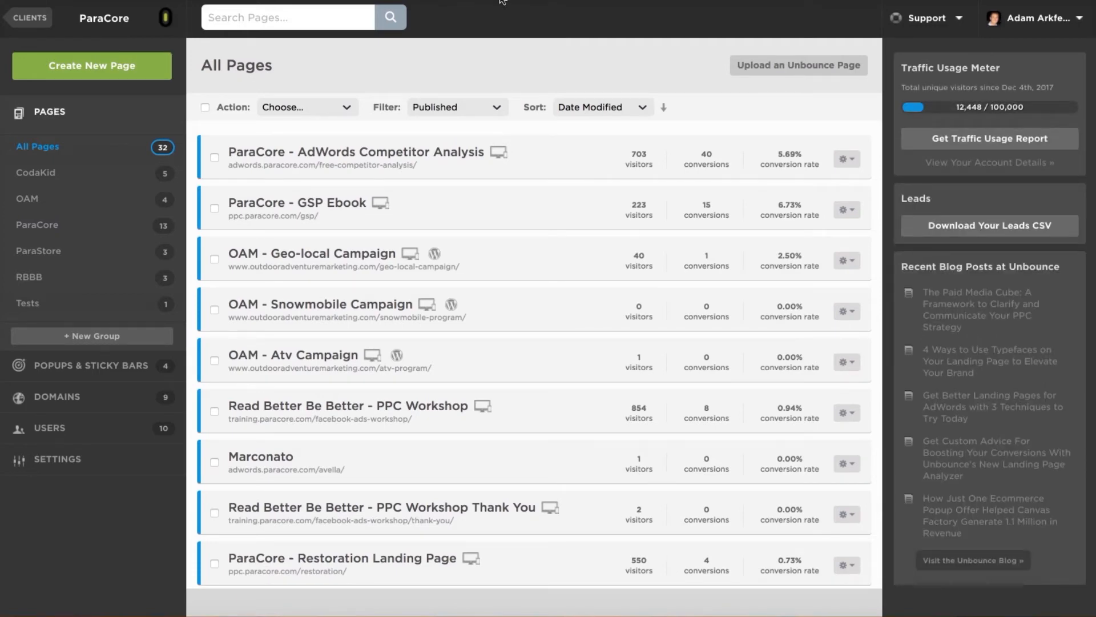
{"action": "left_click", "coordinate": [106, 81]}
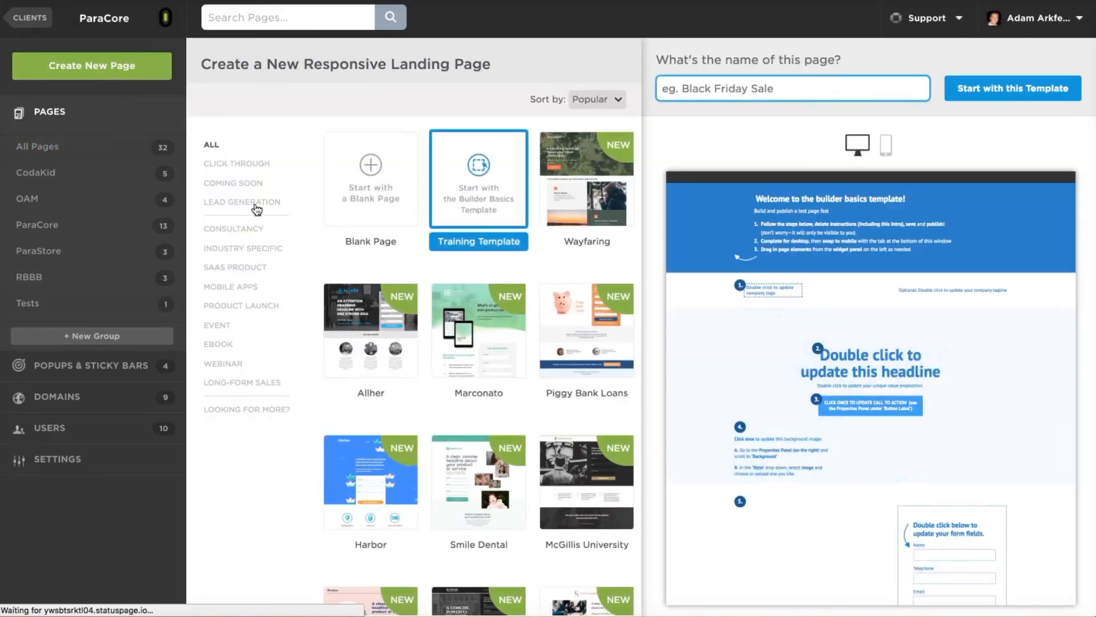
{"action": "left_click", "coordinate": [256, 205]}
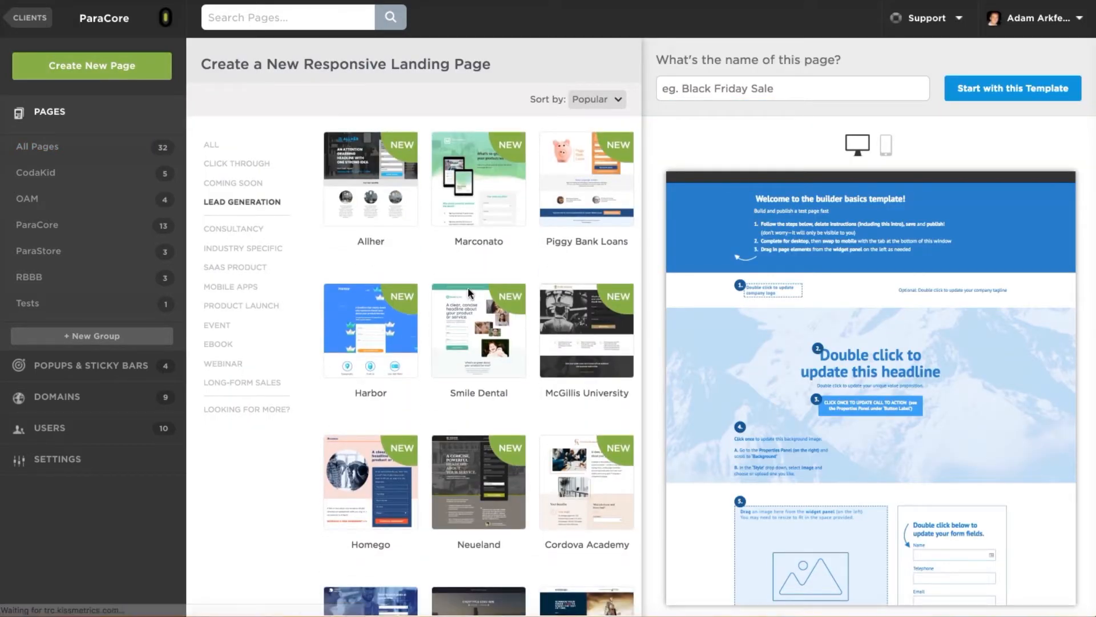
{"action": "left_click", "coordinate": [496, 336]}
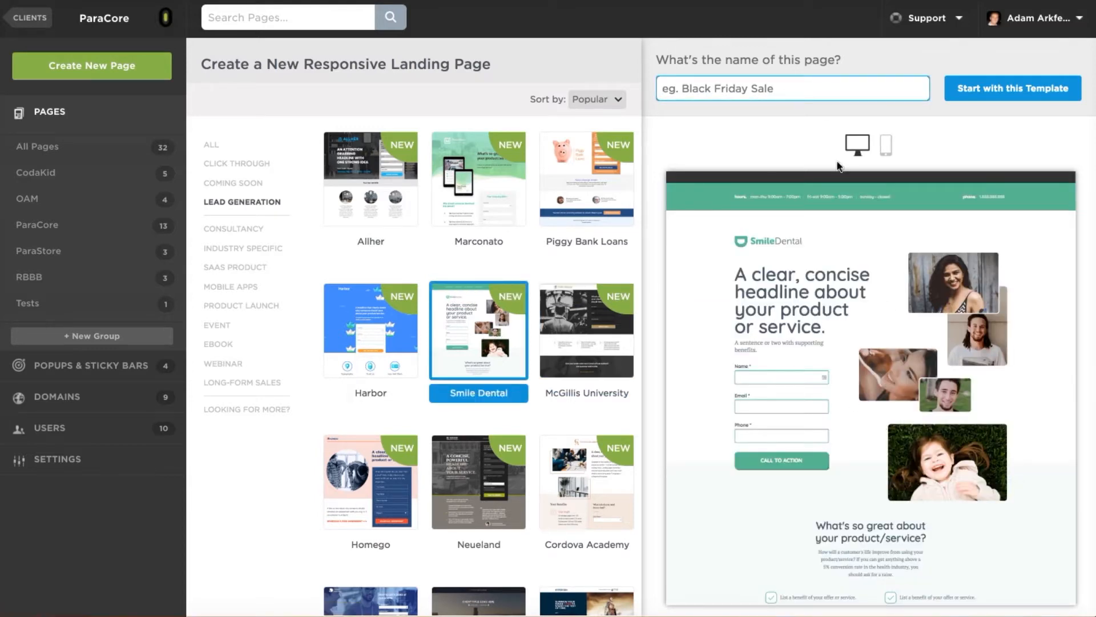
Name the page 'Dental Lead Generation' and create it from the template.
{"action": "left_click", "coordinate": [792, 87]}
{"action": "type", "text": "Denta"}
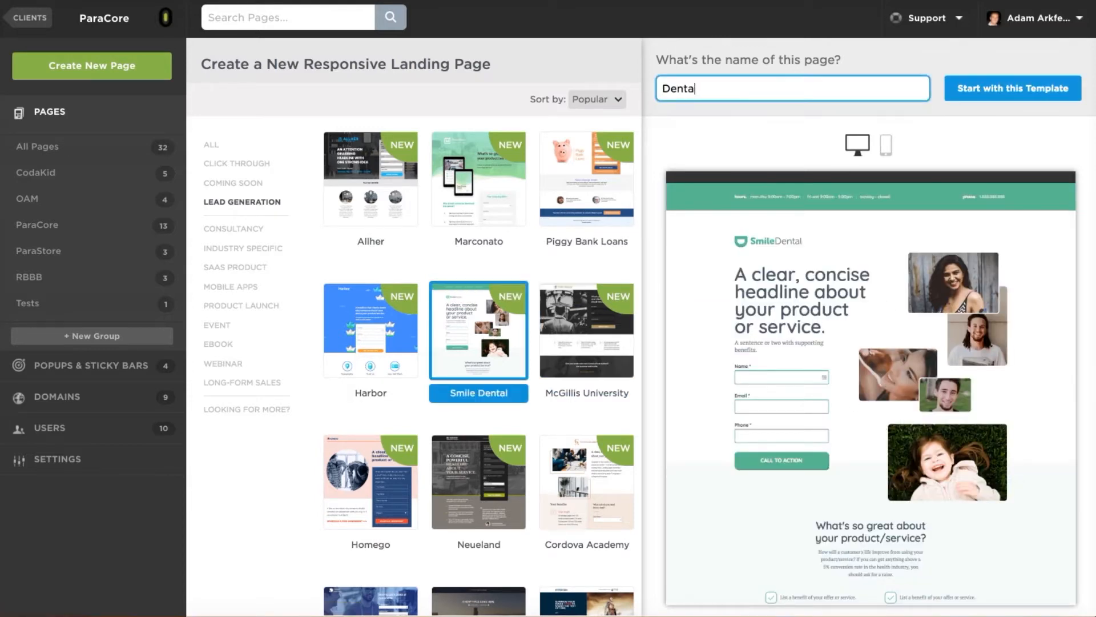
{"action": "type", "text": "l Lead Generation"}
{"action": "left_click", "coordinate": [997, 89]}
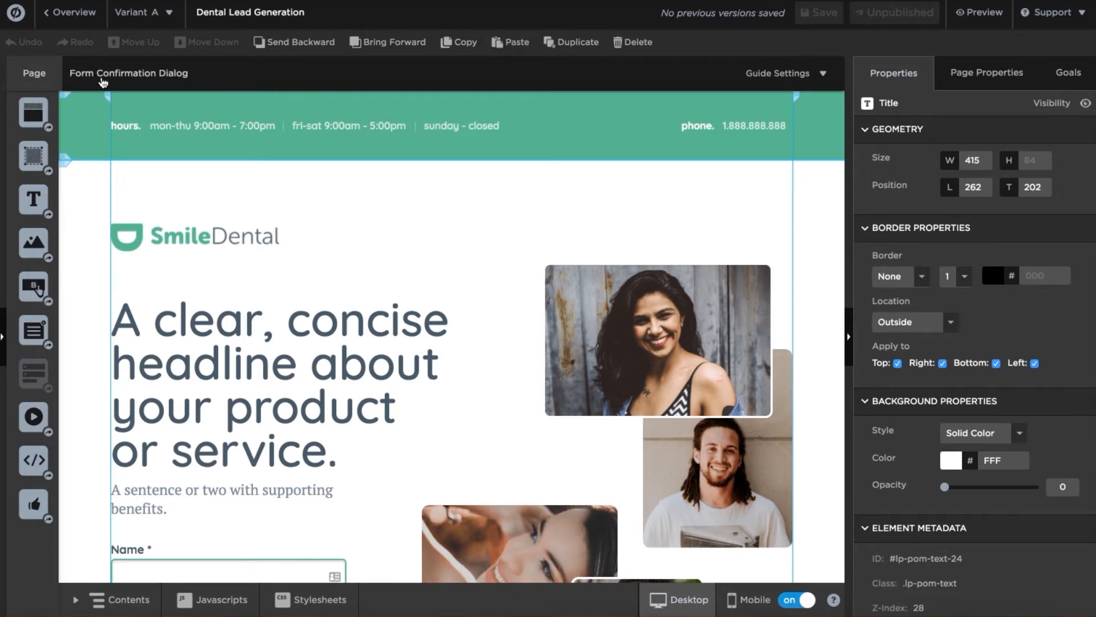
{"action": "left_click", "coordinate": [103, 82]}
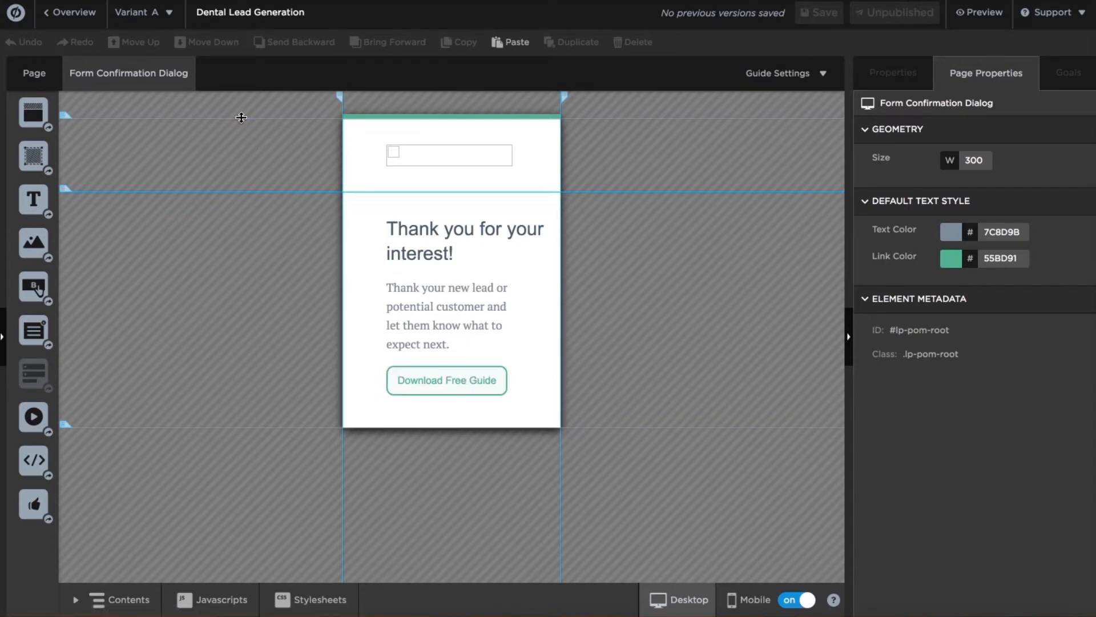
{"action": "left_click", "coordinate": [43, 76]}
{"action": "scroll", "coordinate": [262, 189], "scroll_direction": "down", "scroll_amount": 1}
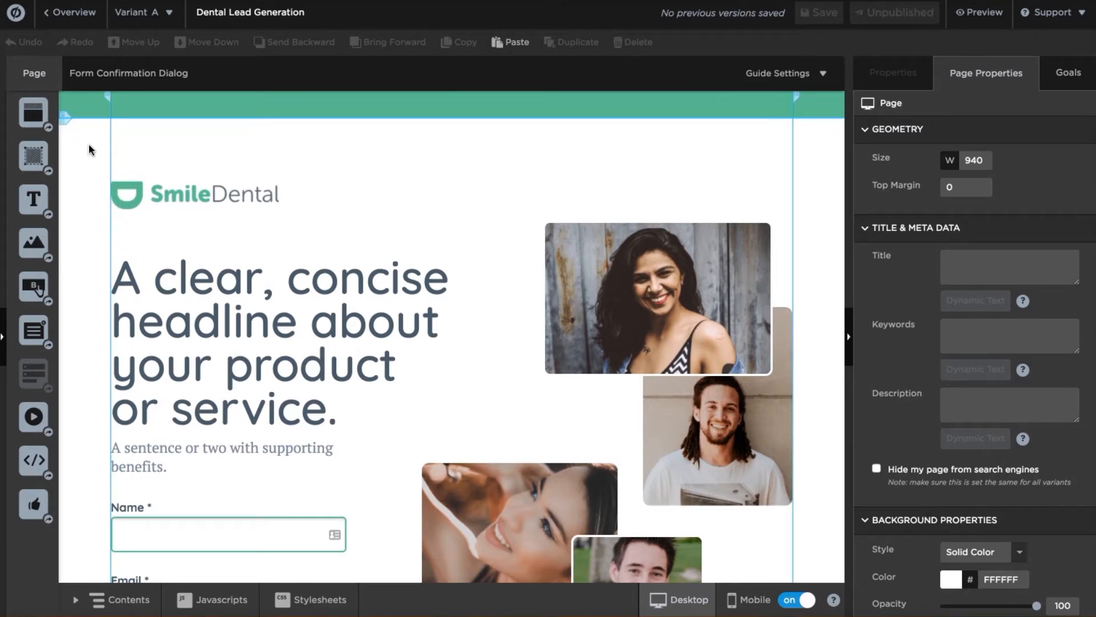
{"action": "scroll", "coordinate": [88, 147], "scroll_direction": "down", "scroll_amount": 10}
Insert an empty 200 px Section 1 below the hero, then pull the hero's bottom edge up under the button.
{"action": "left_click_drag", "start_coordinate": [63, 329], "coordinate": [69, 474]}
{"action": "scroll", "coordinate": [218, 419], "scroll_direction": "down", "scroll_amount": 3}
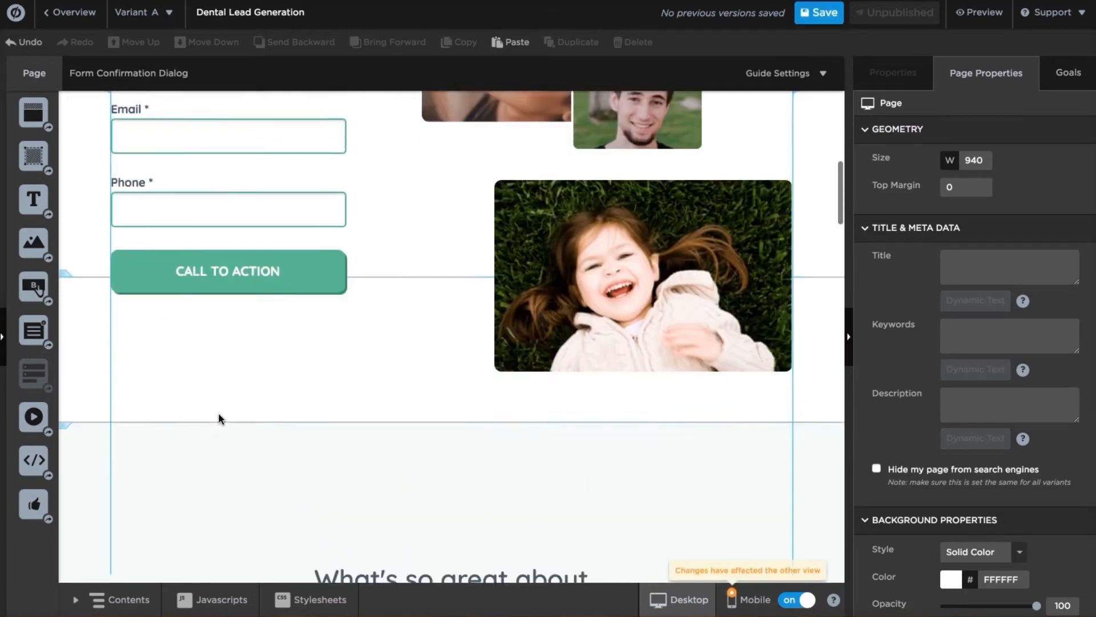
{"action": "left_click_drag", "start_coordinate": [36, 117], "coordinate": [209, 375]}
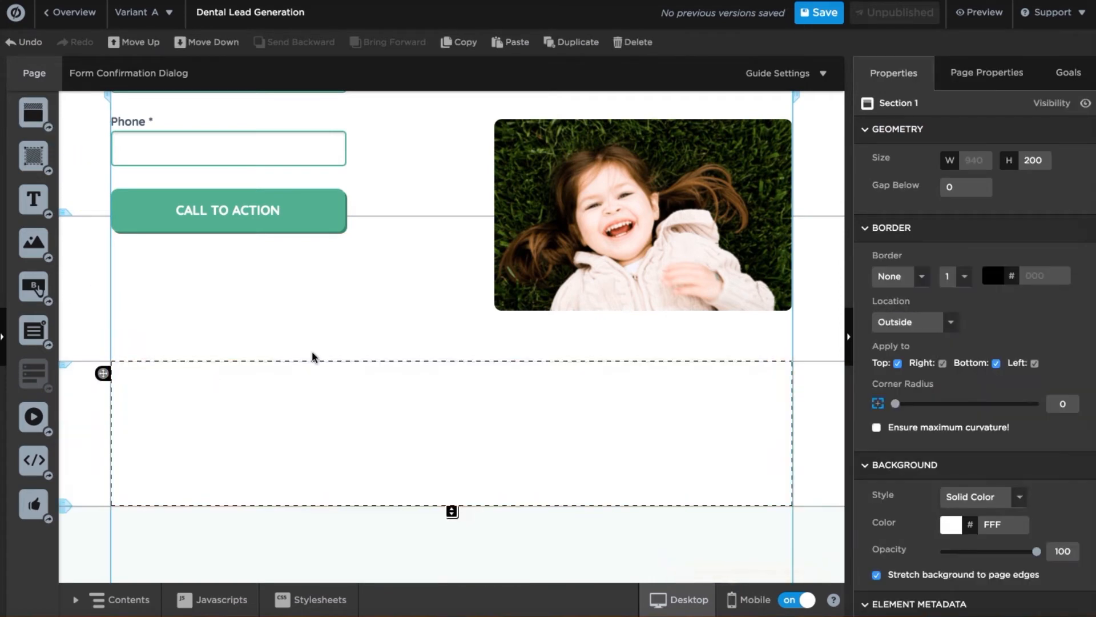
{"action": "scroll", "coordinate": [313, 358], "scroll_direction": "down", "scroll_amount": 1}
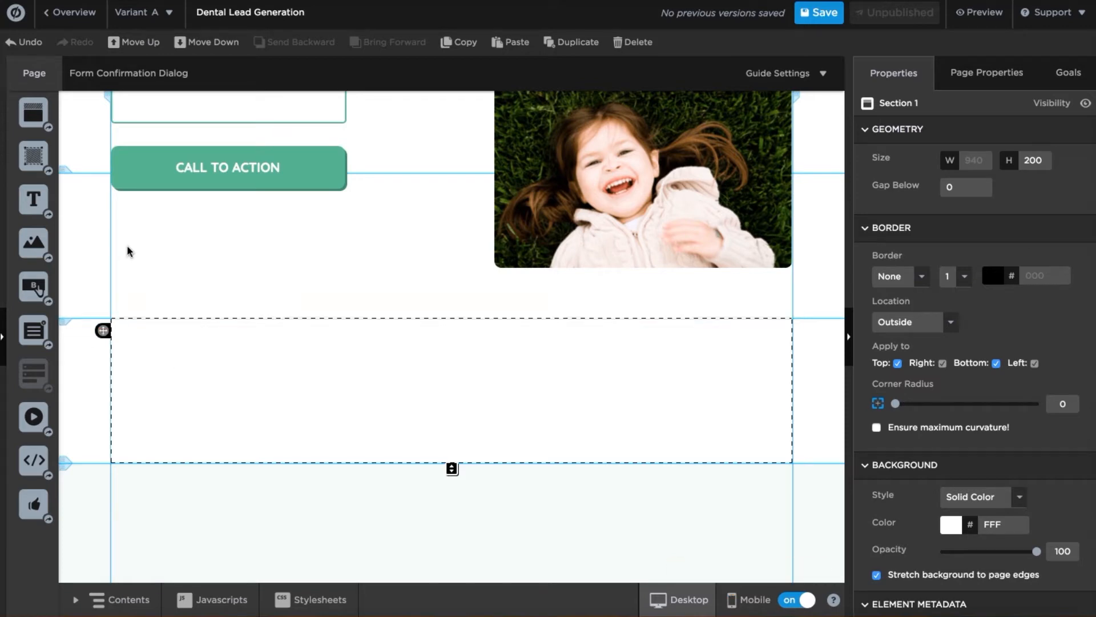
{"action": "left_click", "coordinate": [144, 253]}
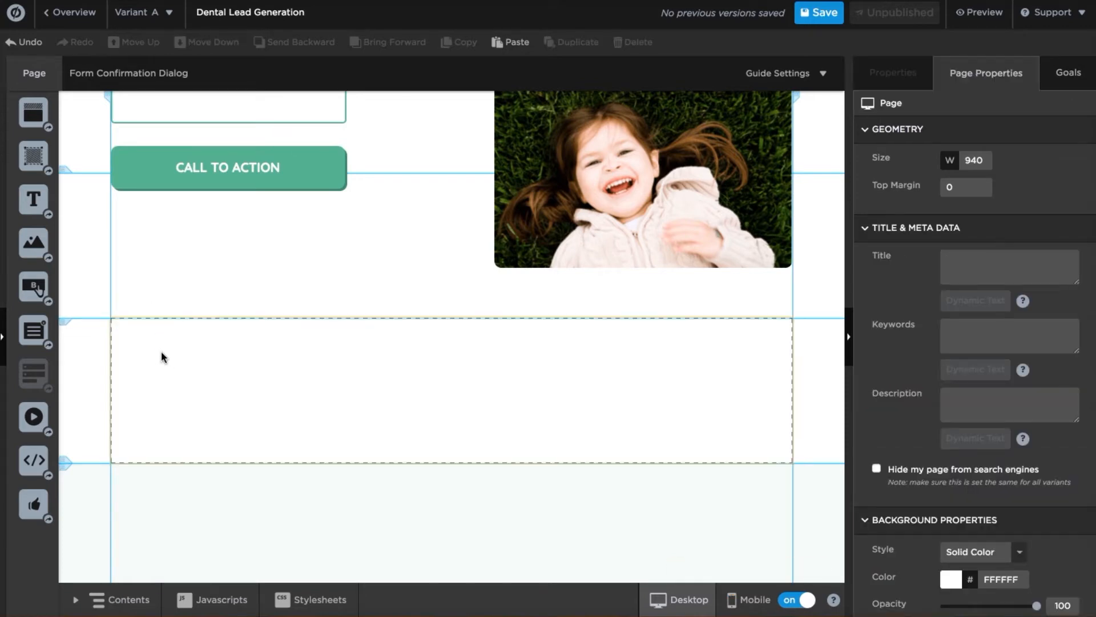
{"action": "left_click_drag", "start_coordinate": [63, 318], "coordinate": [64, 173]}
Add a text box to the new Section 1 and start editing it.
{"action": "left_click", "coordinate": [153, 241]}
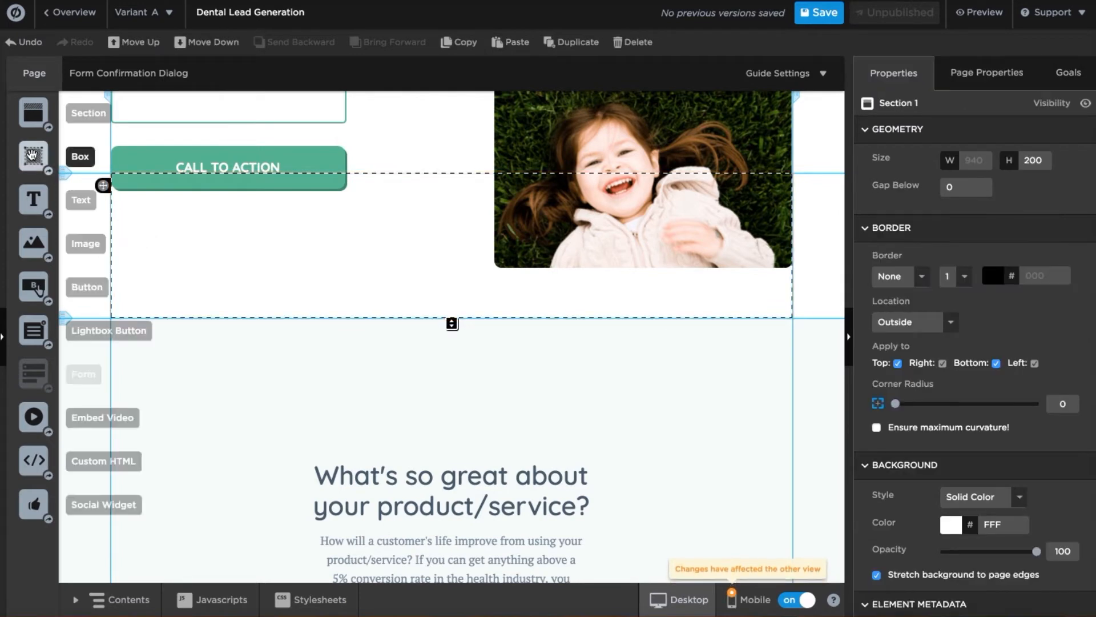
{"action": "left_click_drag", "start_coordinate": [34, 206], "coordinate": [192, 249]}
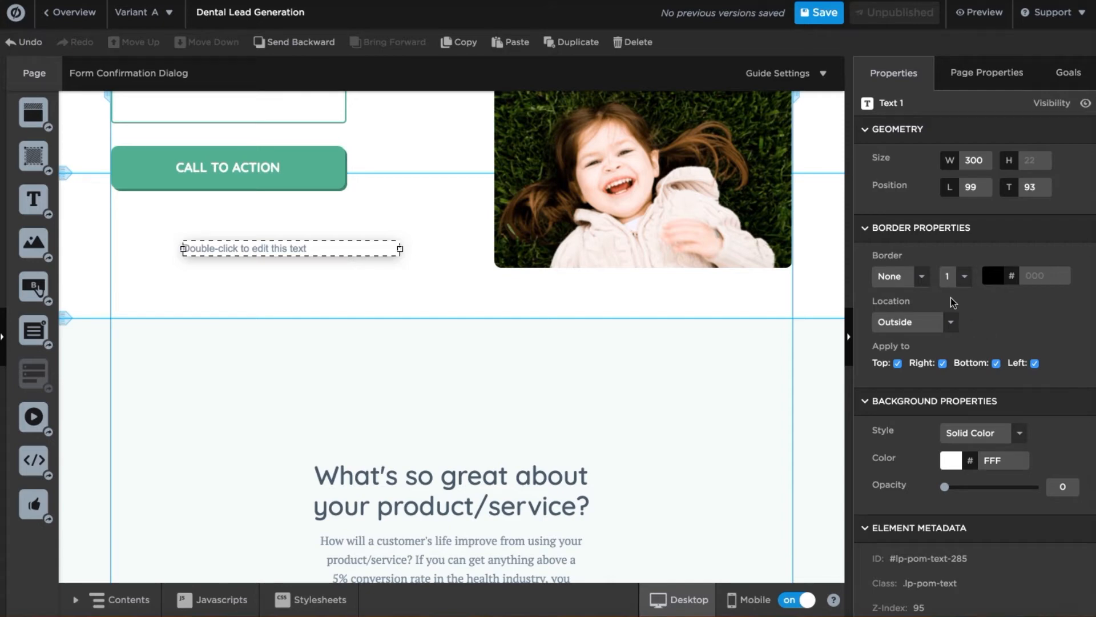
{"action": "scroll", "coordinate": [985, 341], "scroll_direction": "down", "scroll_amount": 1}
{"action": "scroll", "coordinate": [985, 341], "scroll_direction": "up", "scroll_amount": 1}
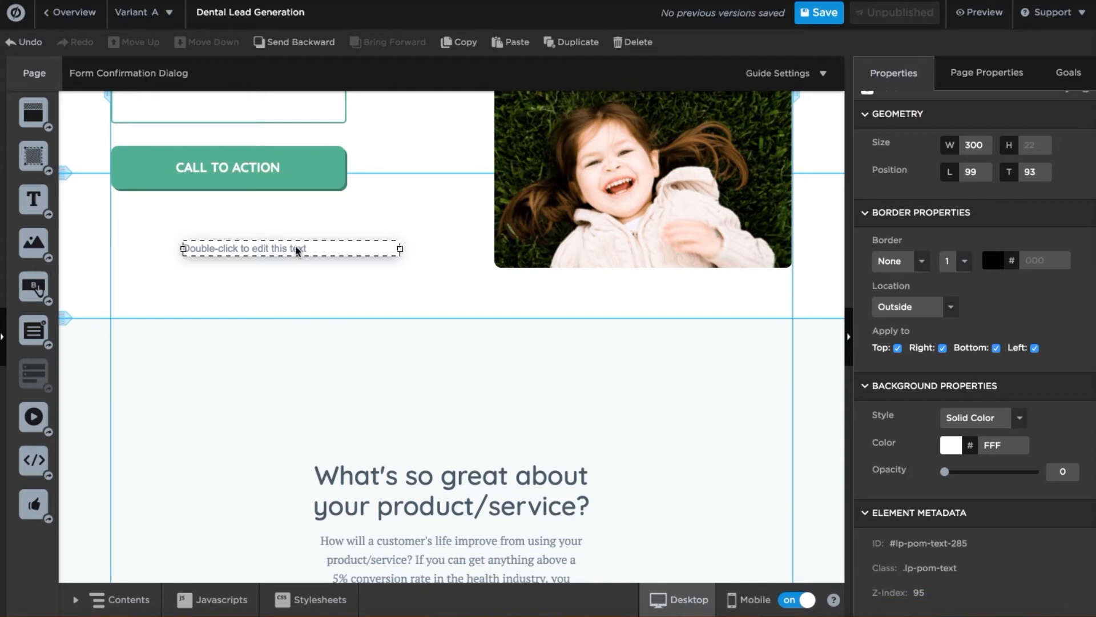
{"action": "double_click", "coordinate": [292, 250]}
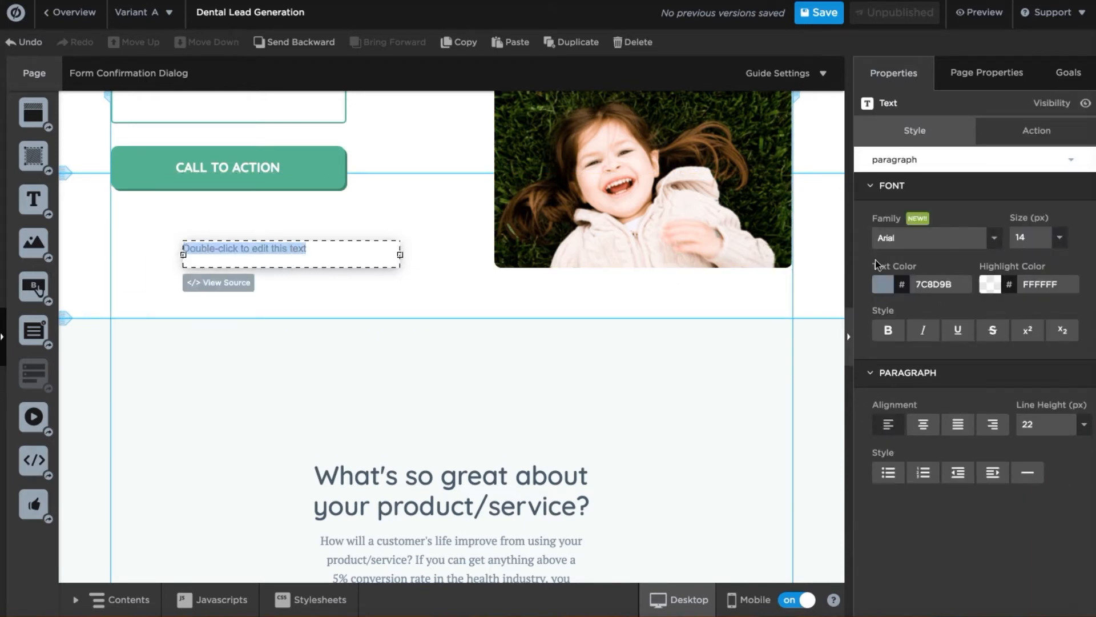
Format the text in Georgia, centre-aligned and bold.
{"action": "left_click", "coordinate": [995, 241]}
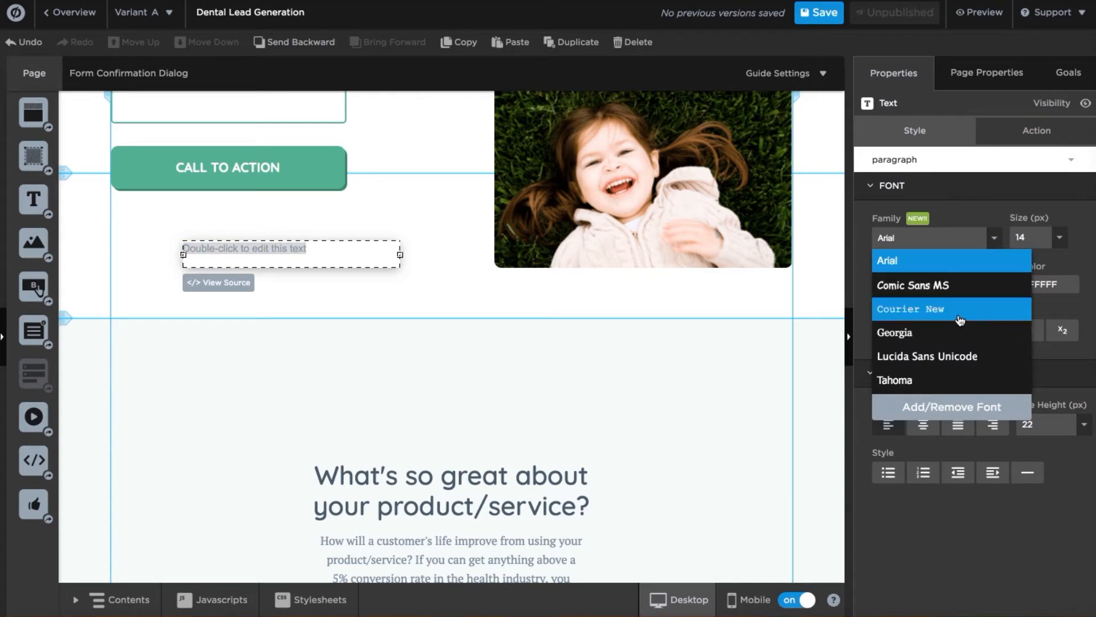
{"action": "left_click", "coordinate": [896, 332]}
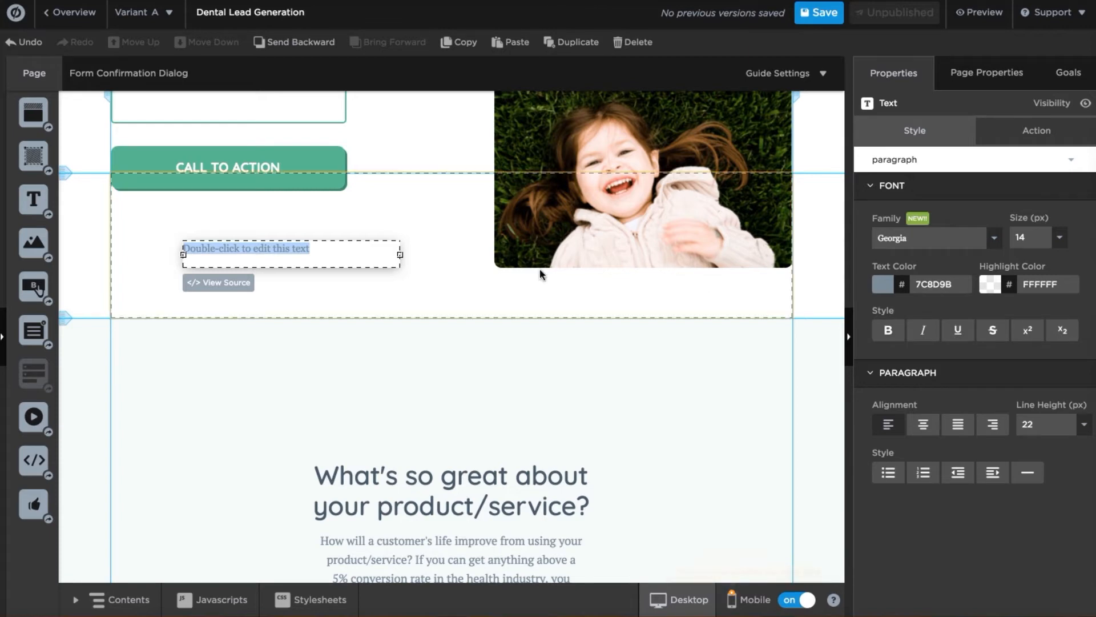
{"action": "left_click", "coordinate": [925, 428]}
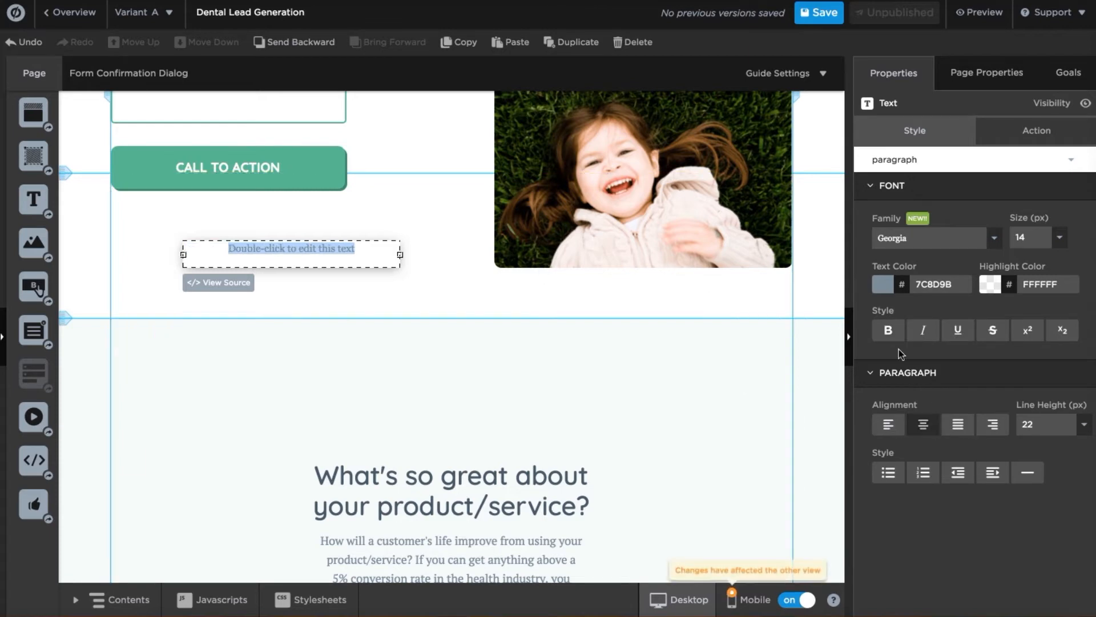
{"action": "left_click", "coordinate": [890, 331]}
{"action": "left_click", "coordinate": [403, 286]}
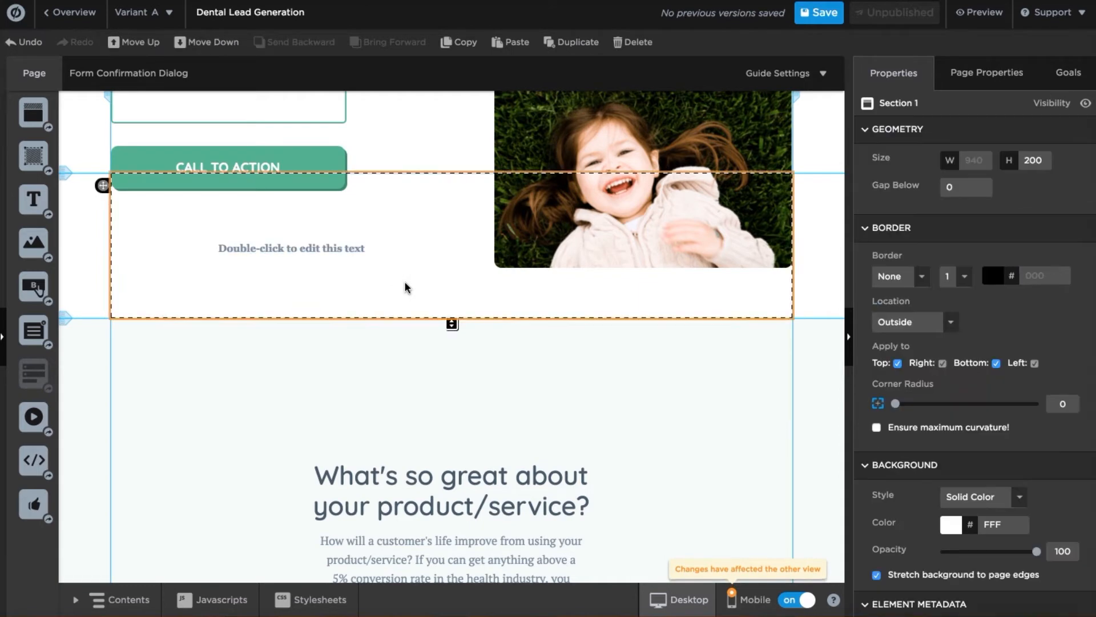
Move the text box to L 41, T 49 under CALL TO ACTION, then drag an Image widget in.
{"action": "left_click", "coordinate": [332, 250]}
{"action": "left_click_drag", "start_coordinate": [333, 251], "coordinate": [291, 219]}
{"action": "left_click_drag", "start_coordinate": [33, 242], "coordinate": [292, 289]}
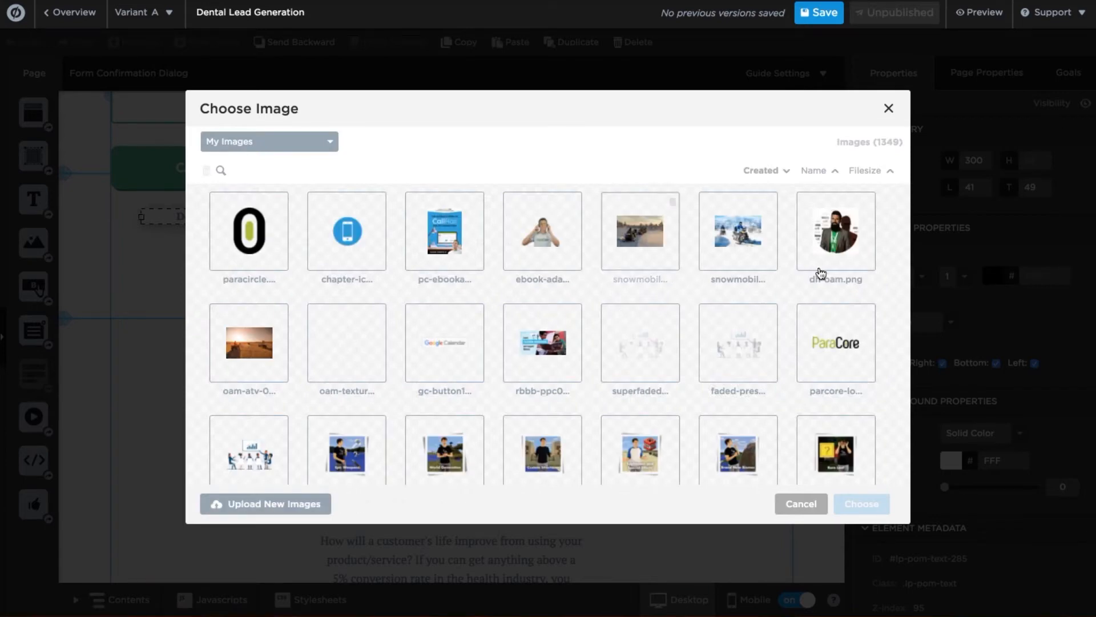
Place the dh-oam.png portrait right of the text and drop a new button below the text.
{"action": "left_click", "coordinate": [838, 237]}
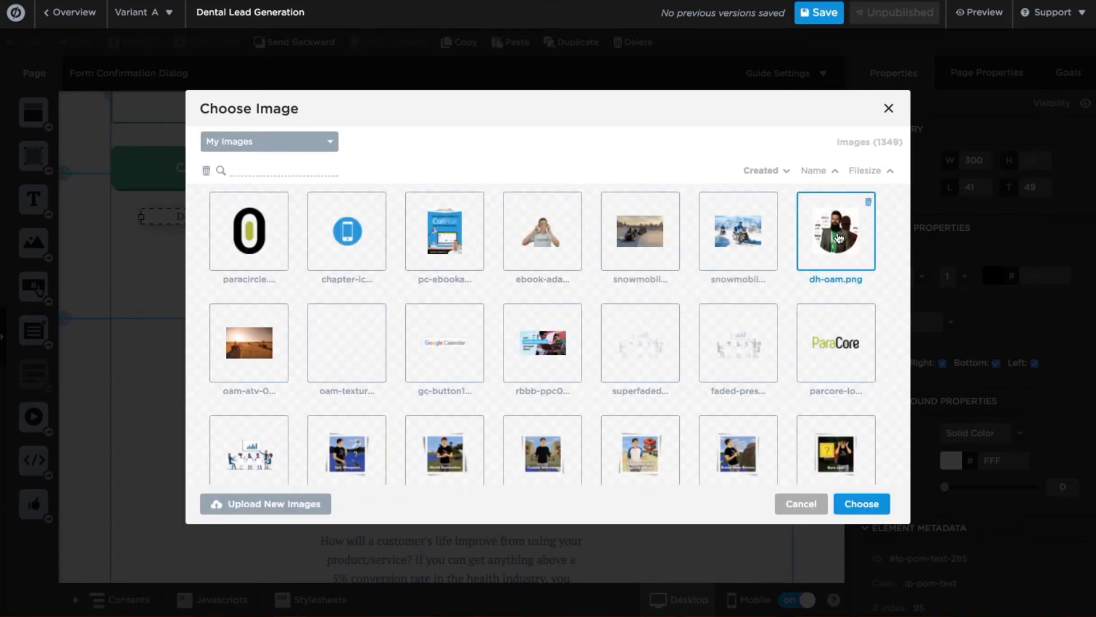
{"action": "left_click", "coordinate": [861, 501]}
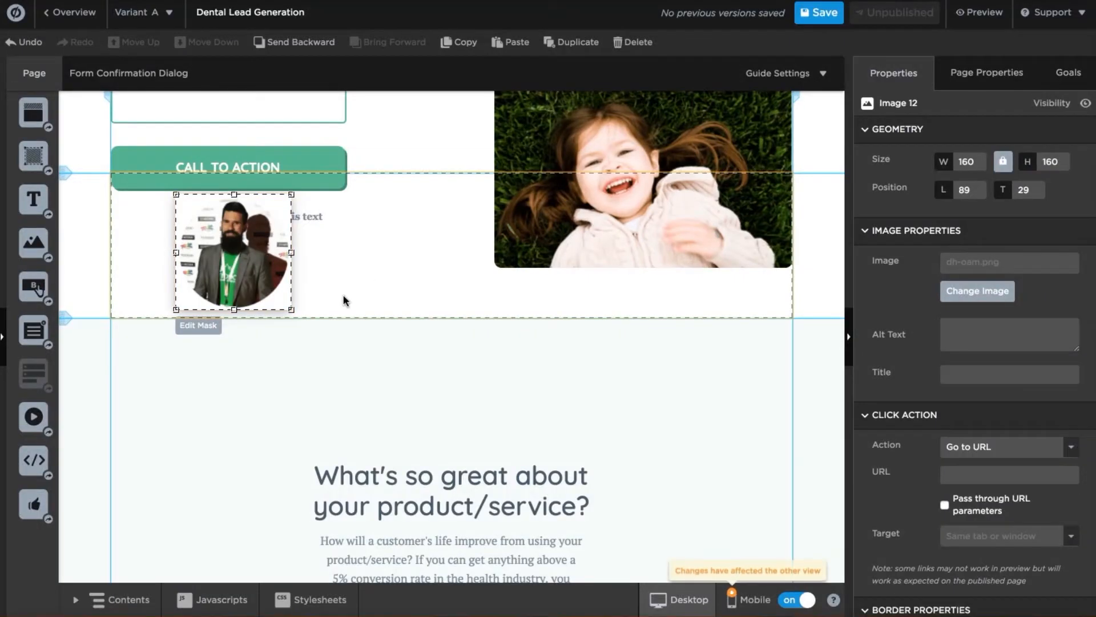
{"action": "left_click_drag", "start_coordinate": [260, 260], "coordinate": [434, 257]}
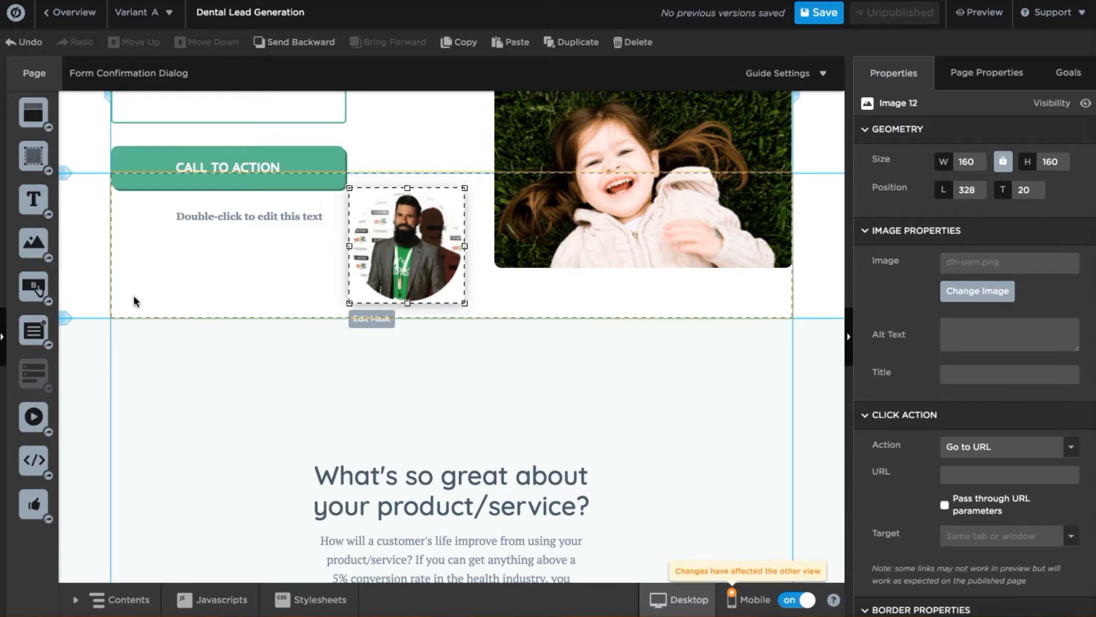
{"action": "left_click_drag", "start_coordinate": [33, 287], "coordinate": [182, 282]}
{"action": "left_click_drag", "start_coordinate": [275, 303], "coordinate": [286, 304]}
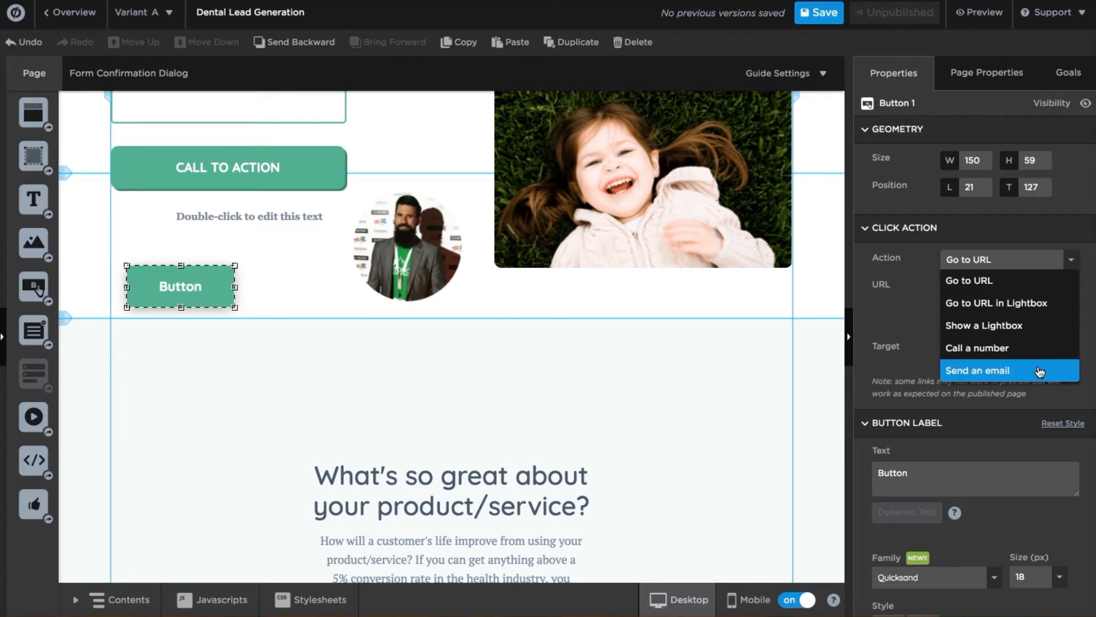
Check the button's Action options and change its label to 'Contact Us!'.
{"action": "left_click", "coordinate": [906, 309]}
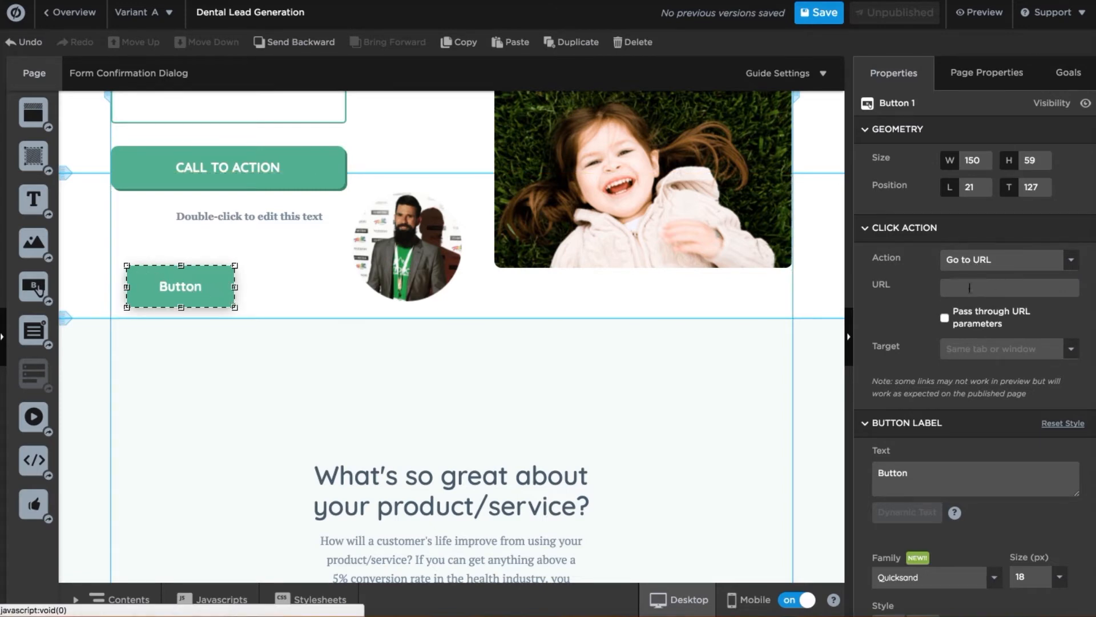
{"action": "scroll", "coordinate": [941, 434], "scroll_direction": "down", "scroll_amount": 3}
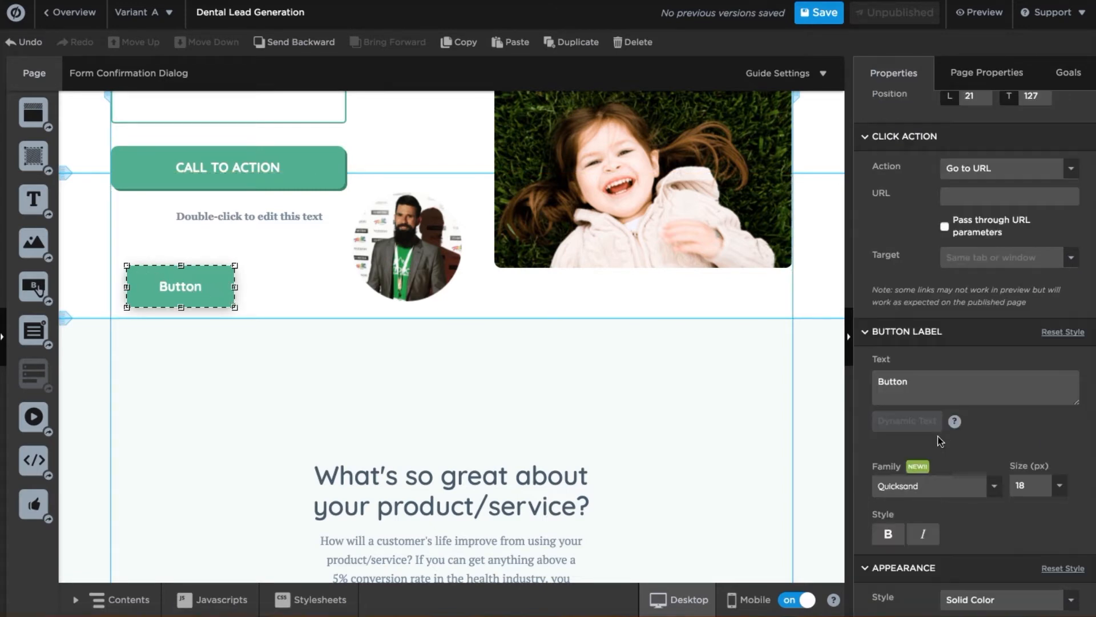
{"action": "double_click", "coordinate": [896, 383]}
{"action": "type", "text": "Contact Us!"}
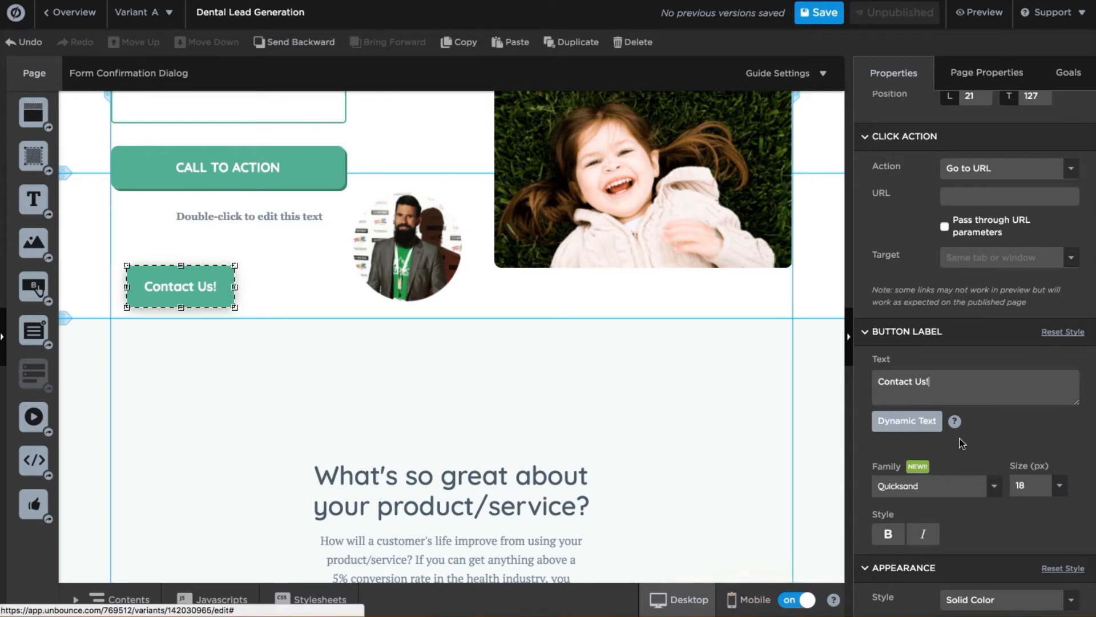
Resize the Contact Us! button to make it smaller.
{"action": "scroll", "coordinate": [1022, 433], "scroll_direction": "down", "scroll_amount": 3}
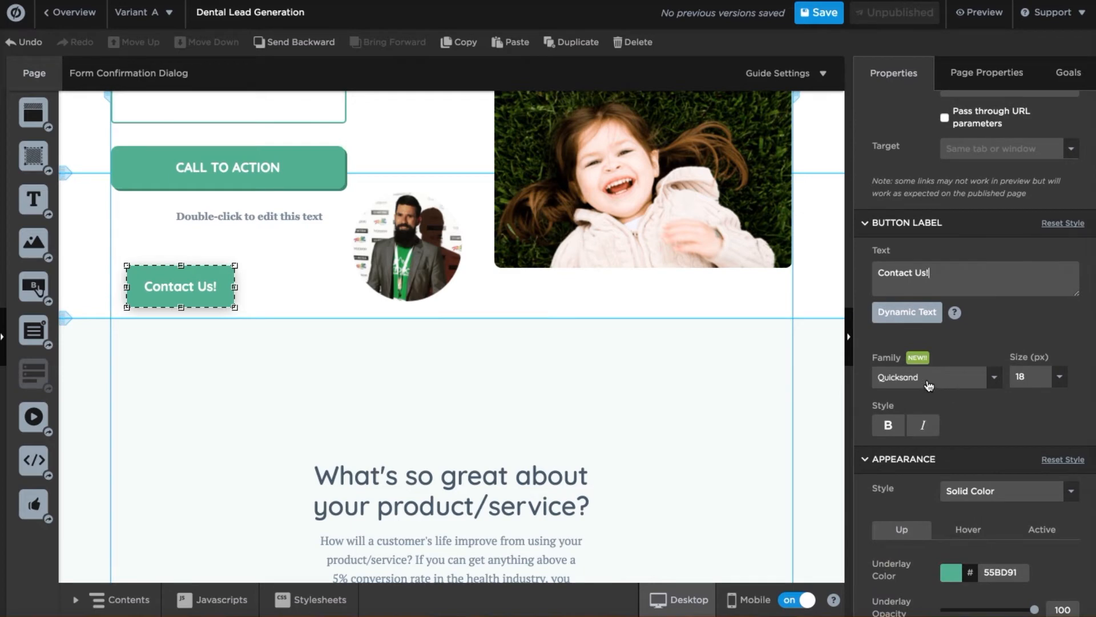
{"action": "scroll", "coordinate": [981, 445], "scroll_direction": "down", "scroll_amount": 8}
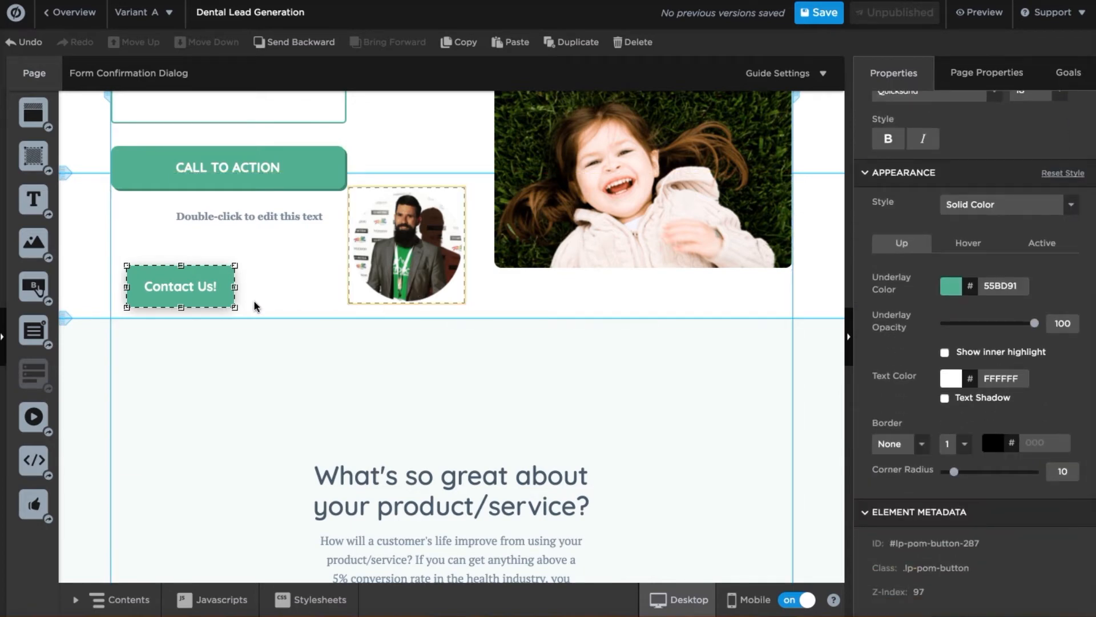
{"action": "left_click_drag", "start_coordinate": [233, 311], "coordinate": [200, 245]}
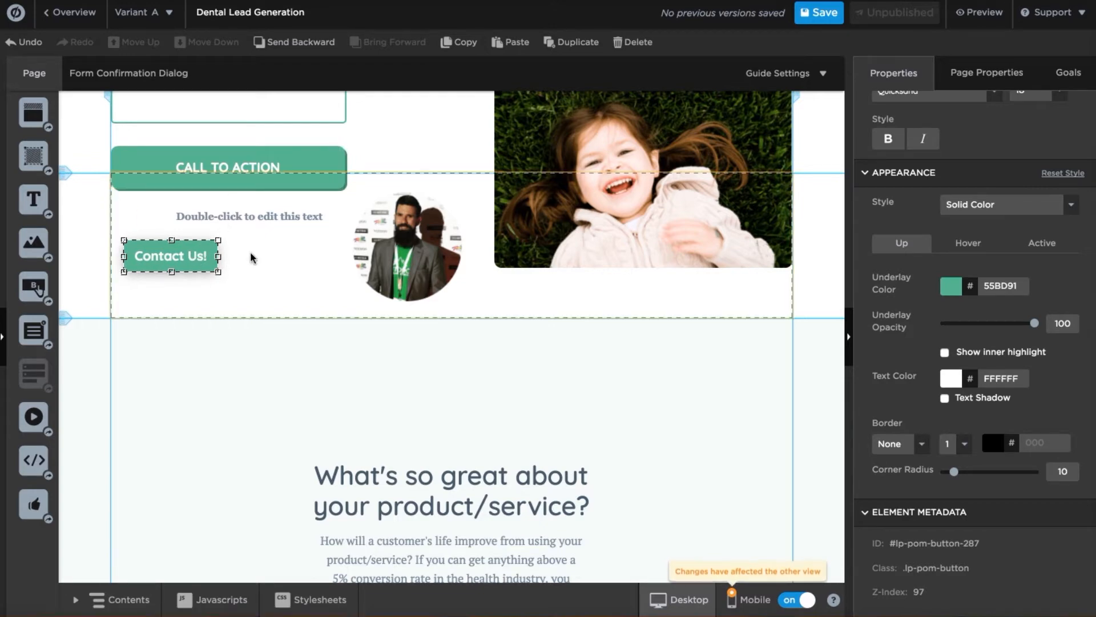
Shrink the round portrait to about 121 px and shift it slightly right.
{"action": "left_click", "coordinate": [408, 246]}
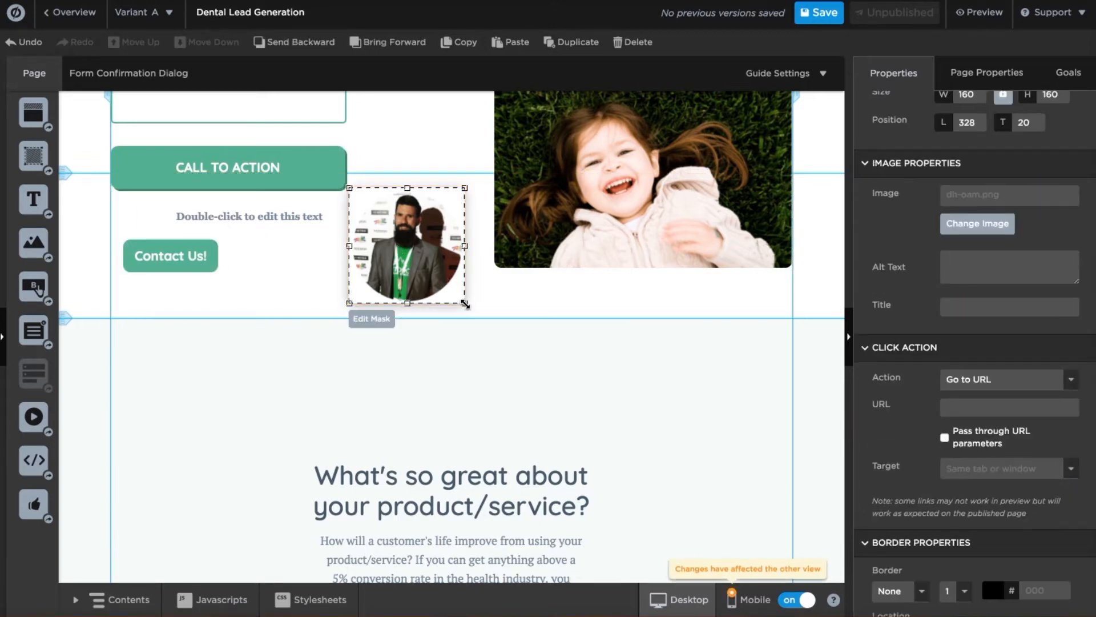
{"action": "left_click_drag", "start_coordinate": [471, 317], "coordinate": [436, 276]}
{"action": "left_click_drag", "start_coordinate": [410, 240], "coordinate": [455, 241]}
Drag a Lightbox Button into the section beside Contact Us! and open its lightbox page.
{"action": "left_click", "coordinate": [354, 257]}
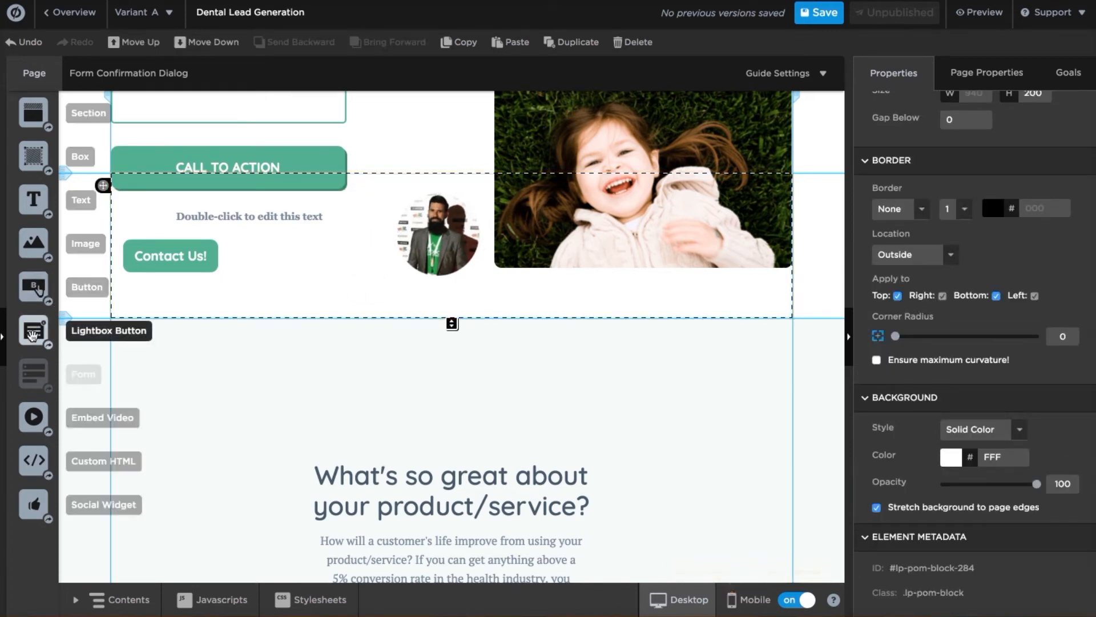
{"action": "left_click_drag", "start_coordinate": [32, 336], "coordinate": [279, 272]}
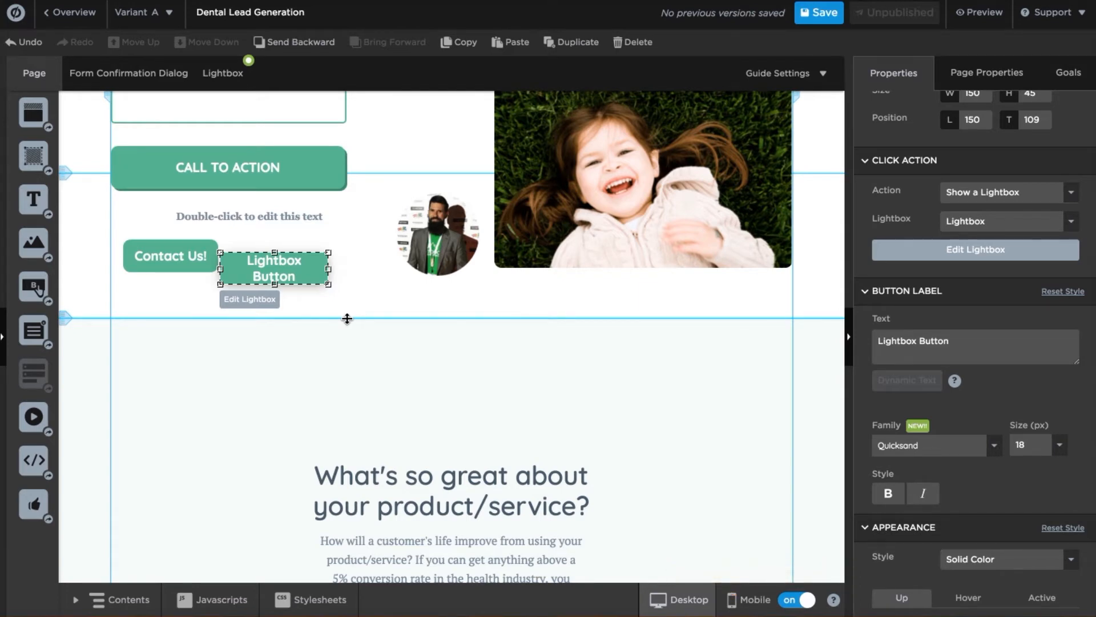
{"action": "scroll", "coordinate": [460, 303], "scroll_direction": "up", "scroll_amount": 10}
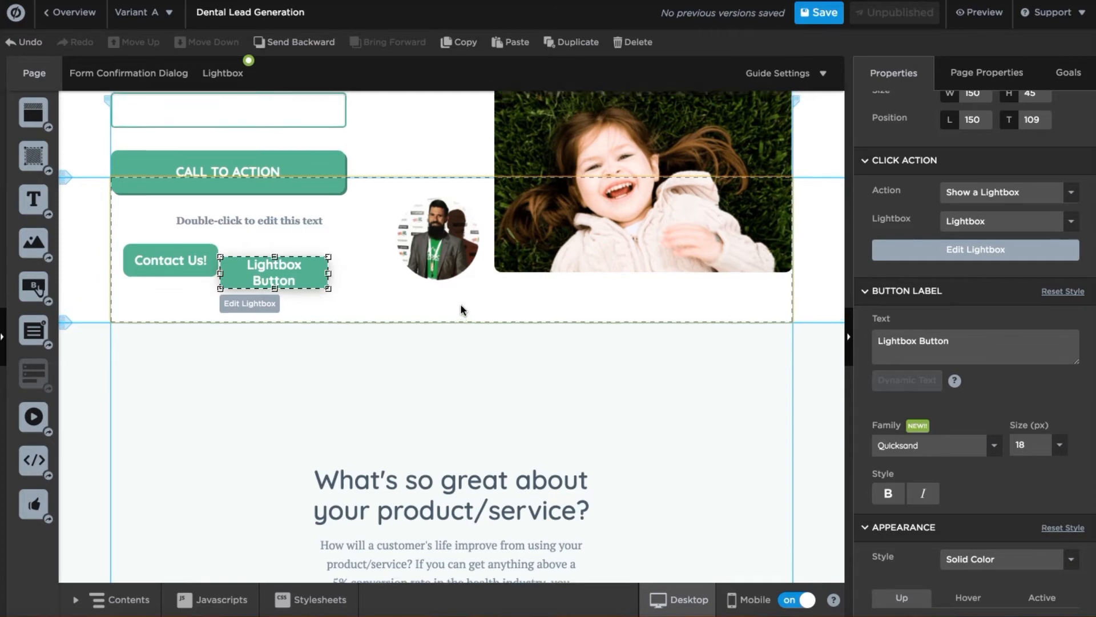
{"action": "scroll", "coordinate": [461, 305], "scroll_direction": "down", "scroll_amount": 3}
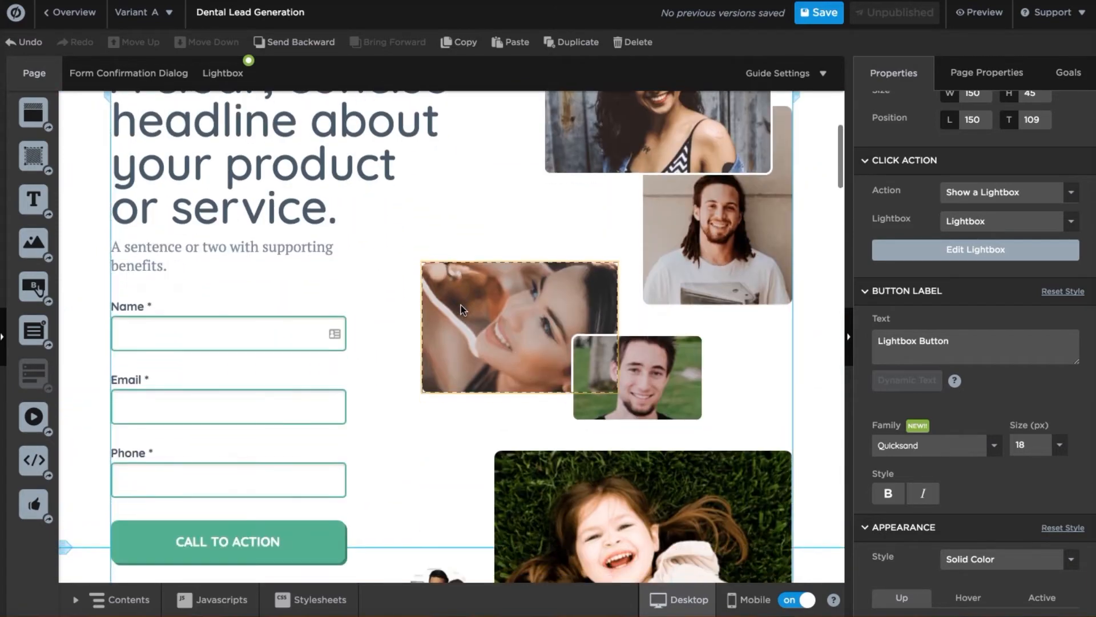
{"action": "left_click", "coordinate": [237, 377]}
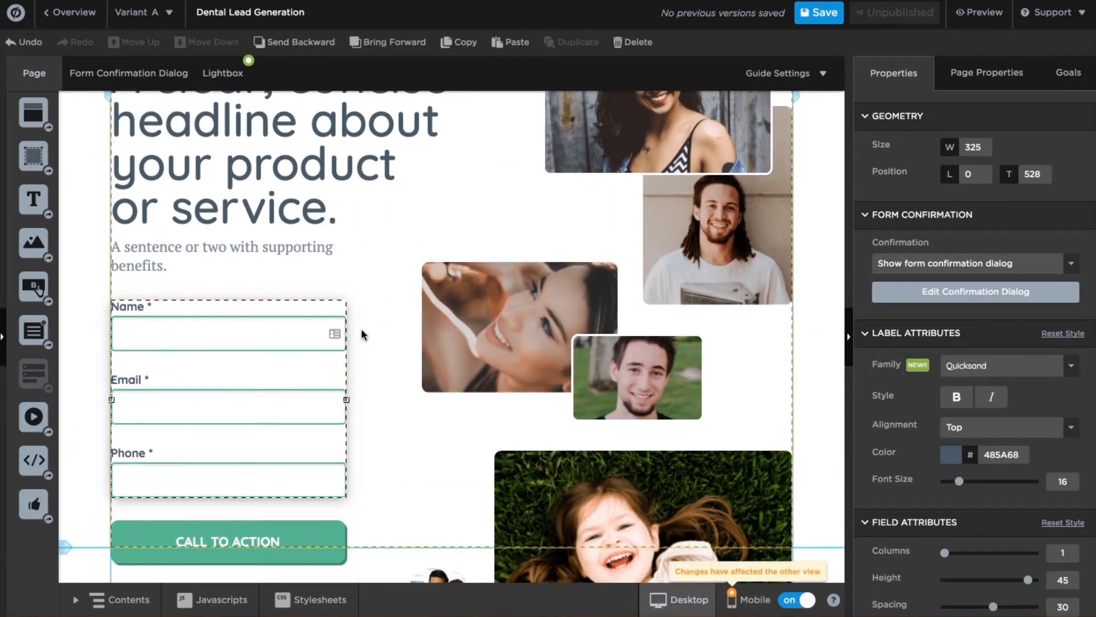
{"action": "scroll", "coordinate": [361, 327], "scroll_direction": "down", "scroll_amount": 6}
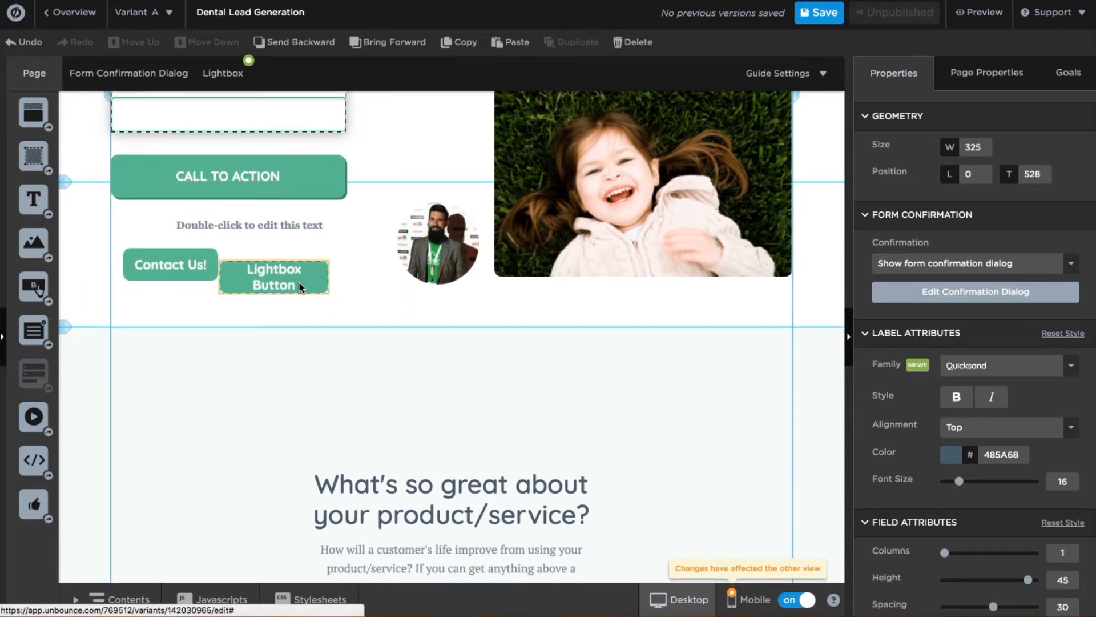
{"action": "left_click", "coordinate": [300, 282]}
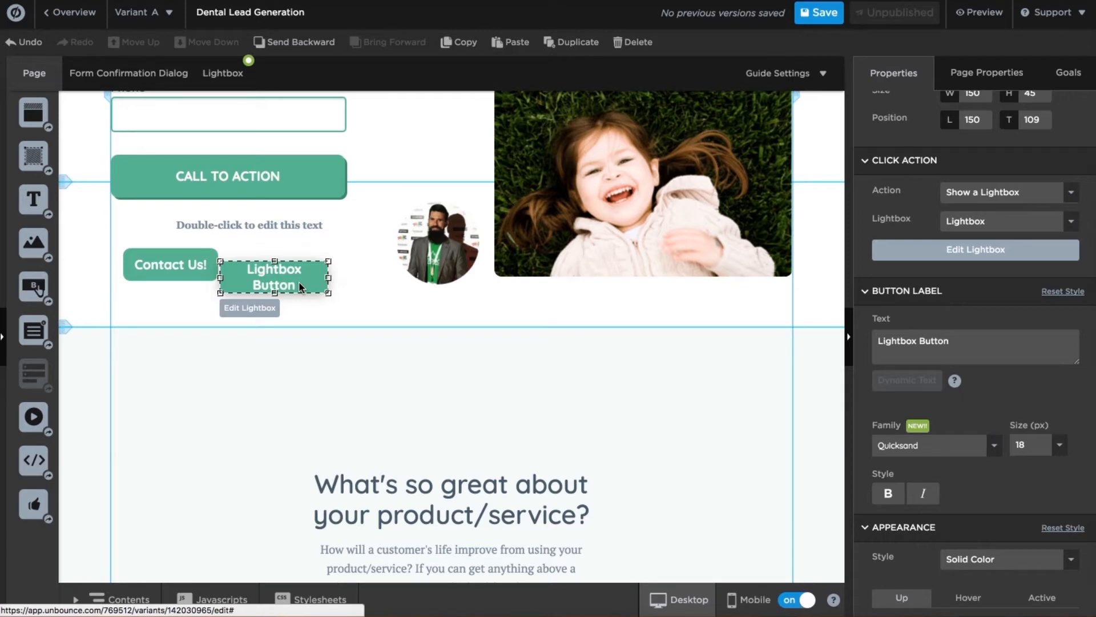
{"action": "left_click", "coordinate": [223, 74]}
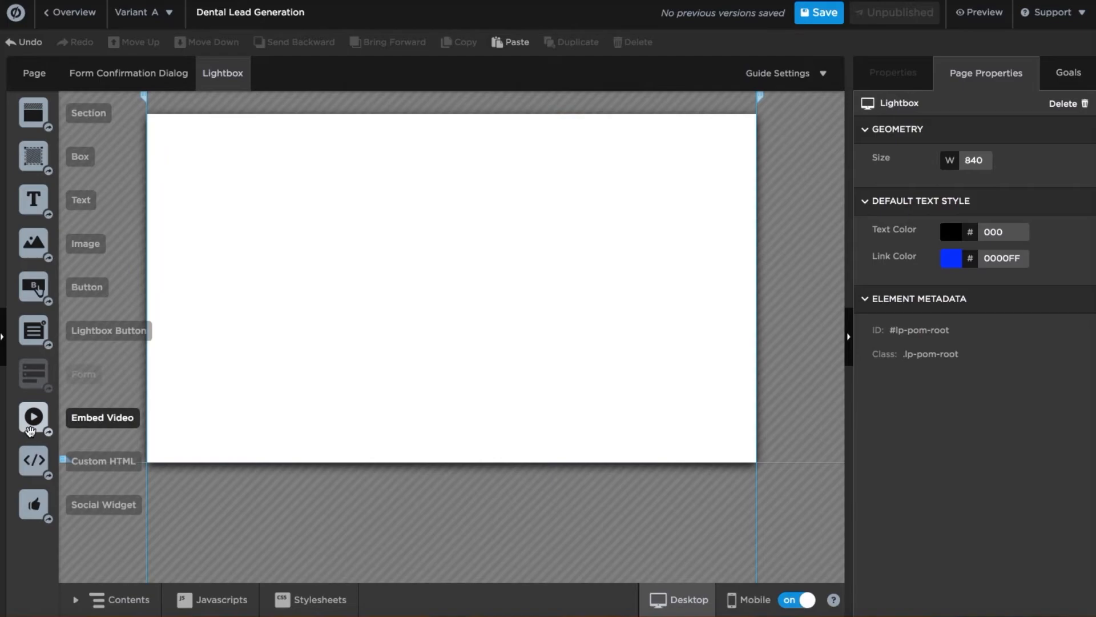
Discard an Embed Video in the empty lightbox, then nudge the Lightbox Button up and right.
{"action": "left_click_drag", "start_coordinate": [39, 424], "coordinate": [398, 346]}
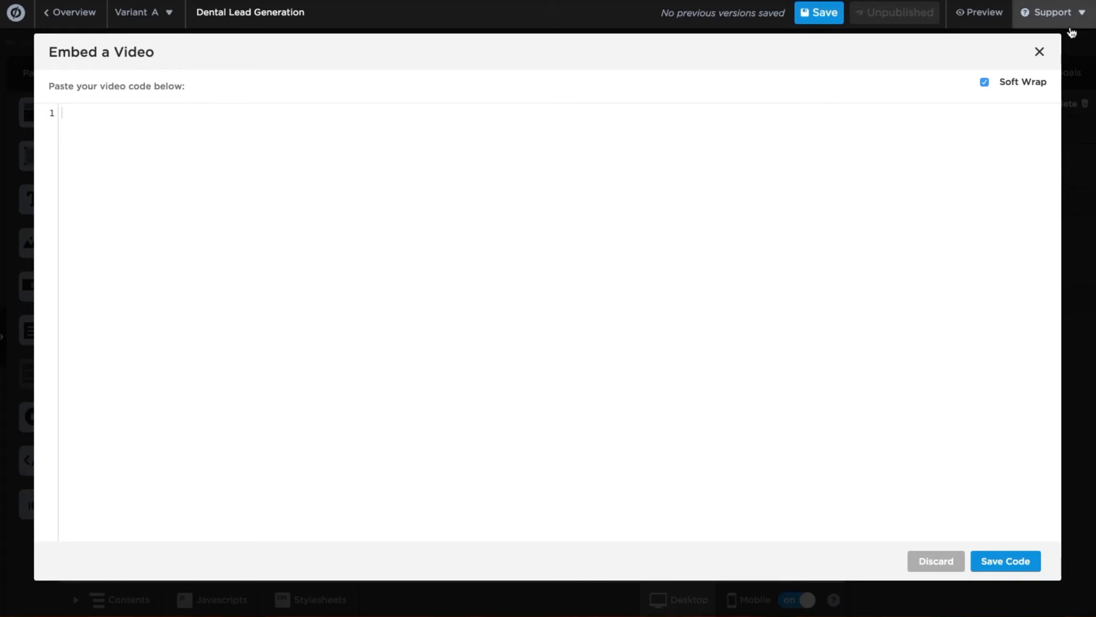
{"action": "left_click", "coordinate": [1039, 51]}
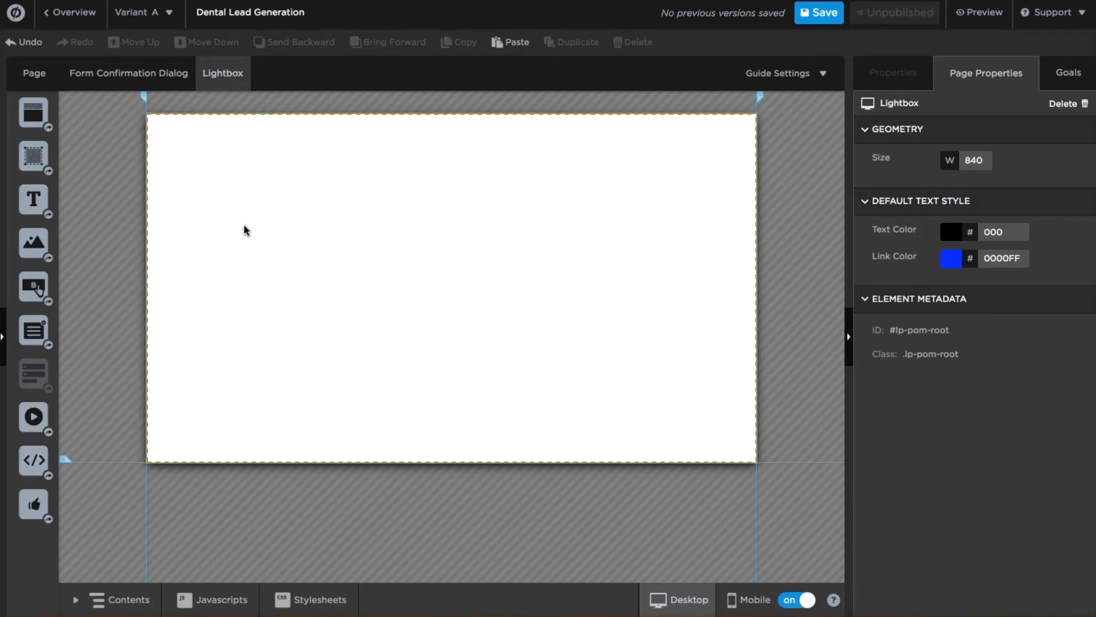
{"action": "left_click", "coordinate": [41, 77]}
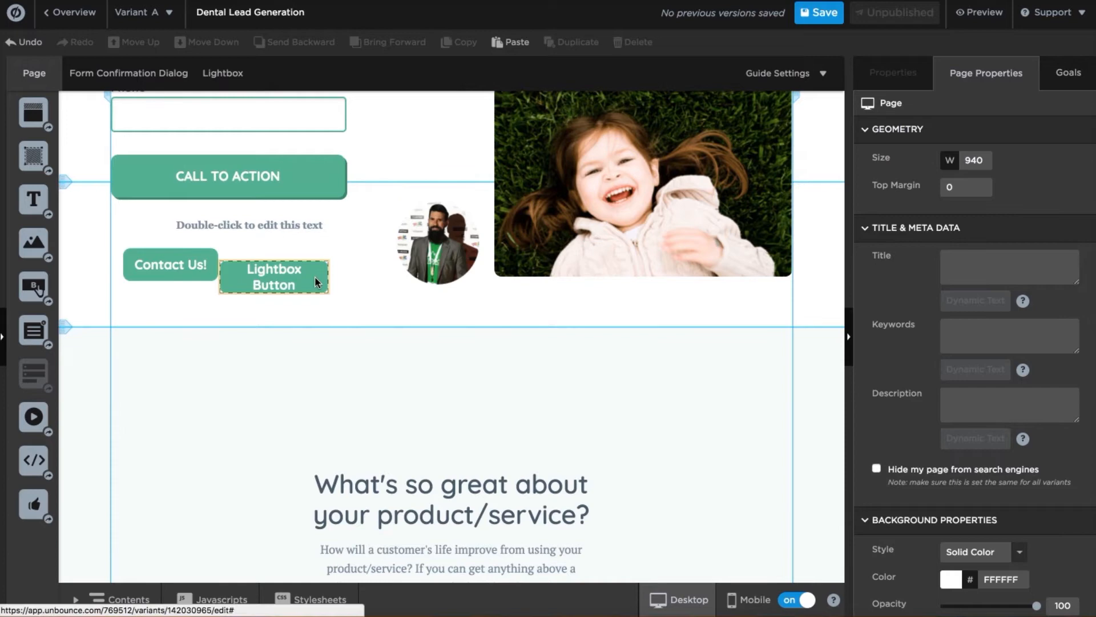
{"action": "left_click_drag", "start_coordinate": [315, 280], "coordinate": [340, 266]}
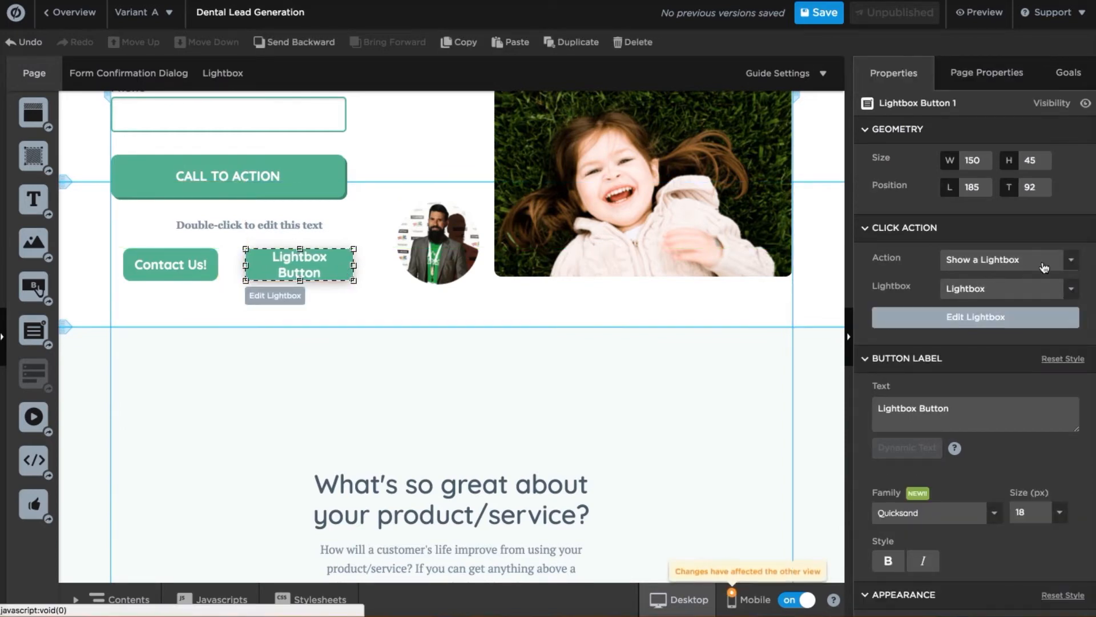
{"action": "left_click", "coordinate": [1073, 260]}
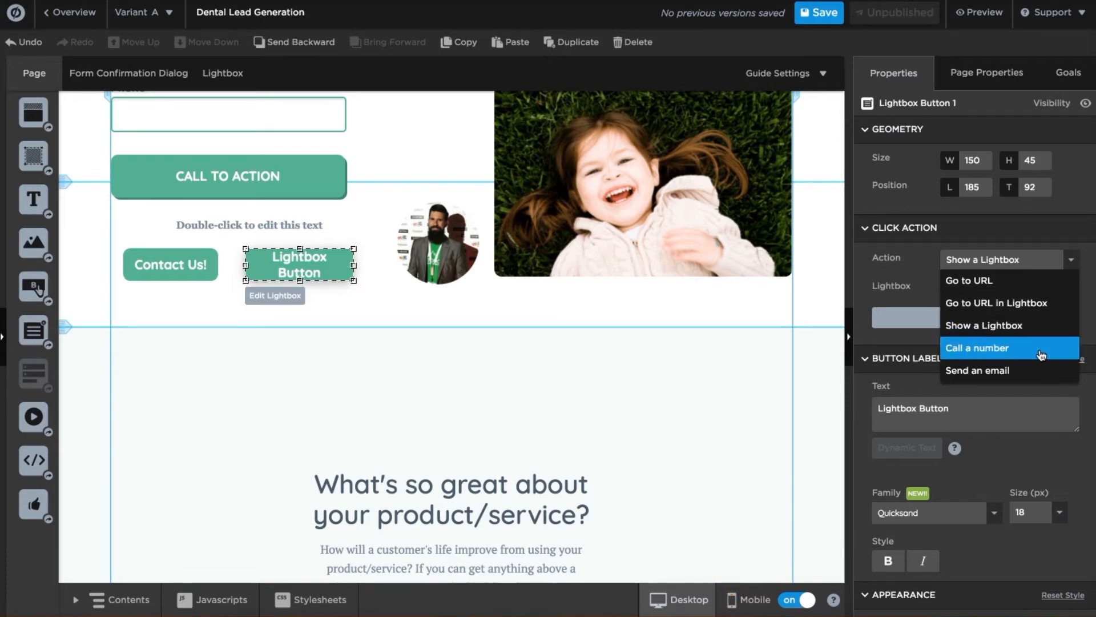
{"action": "left_click", "coordinate": [858, 300]}
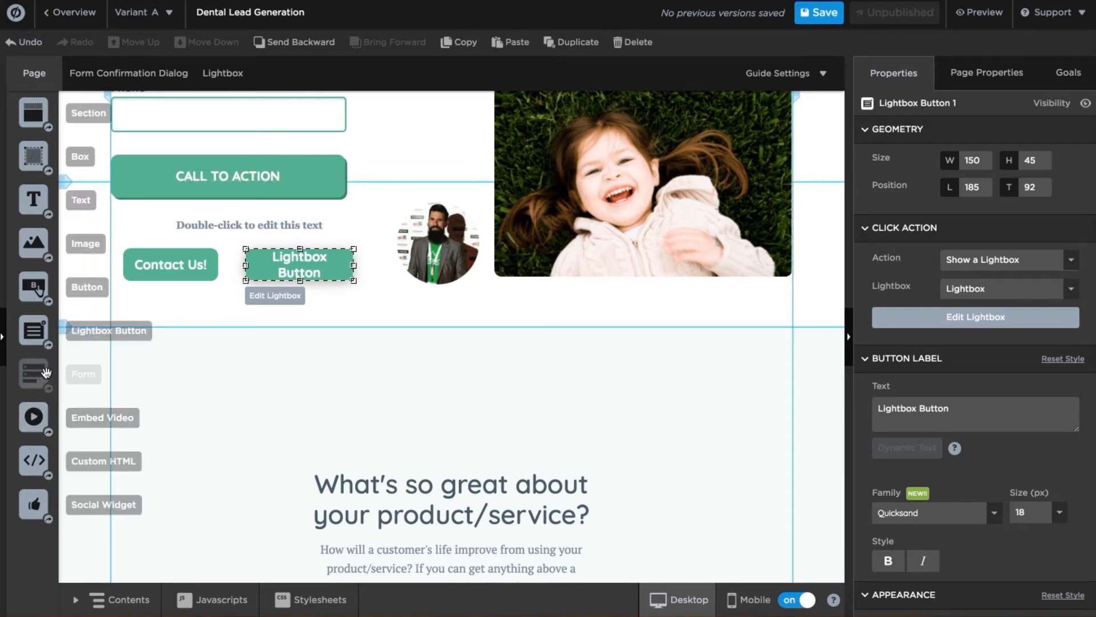
{"action": "scroll", "coordinate": [234, 322], "scroll_direction": "up", "scroll_amount": 5}
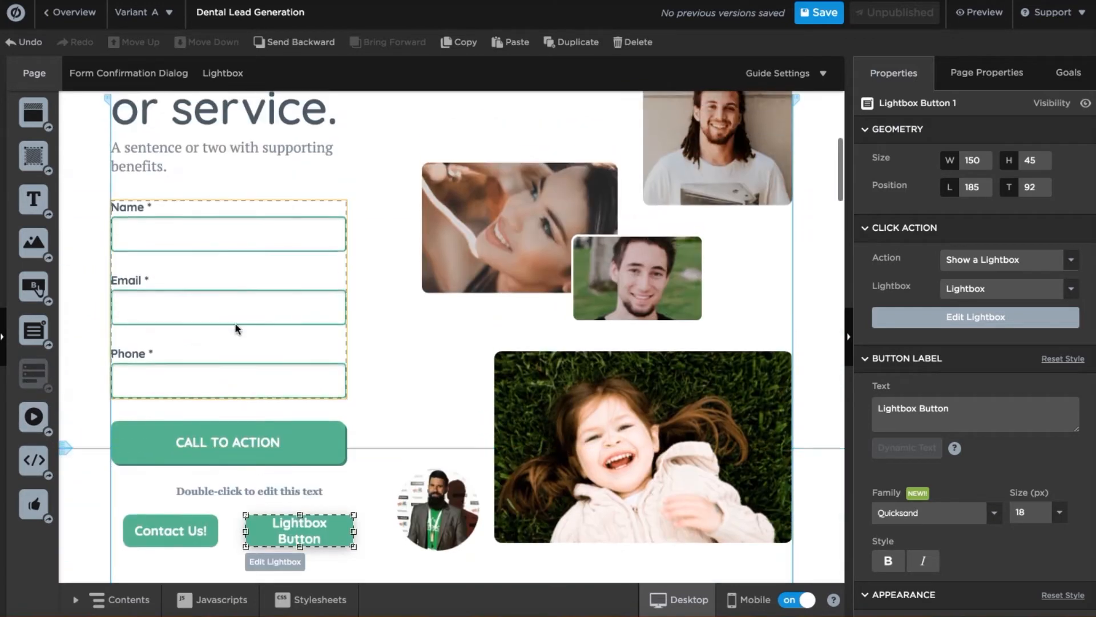
Add an Age field to the form, labelled 'What is your Age?' and marked required.
{"action": "left_click", "coordinate": [279, 322]}
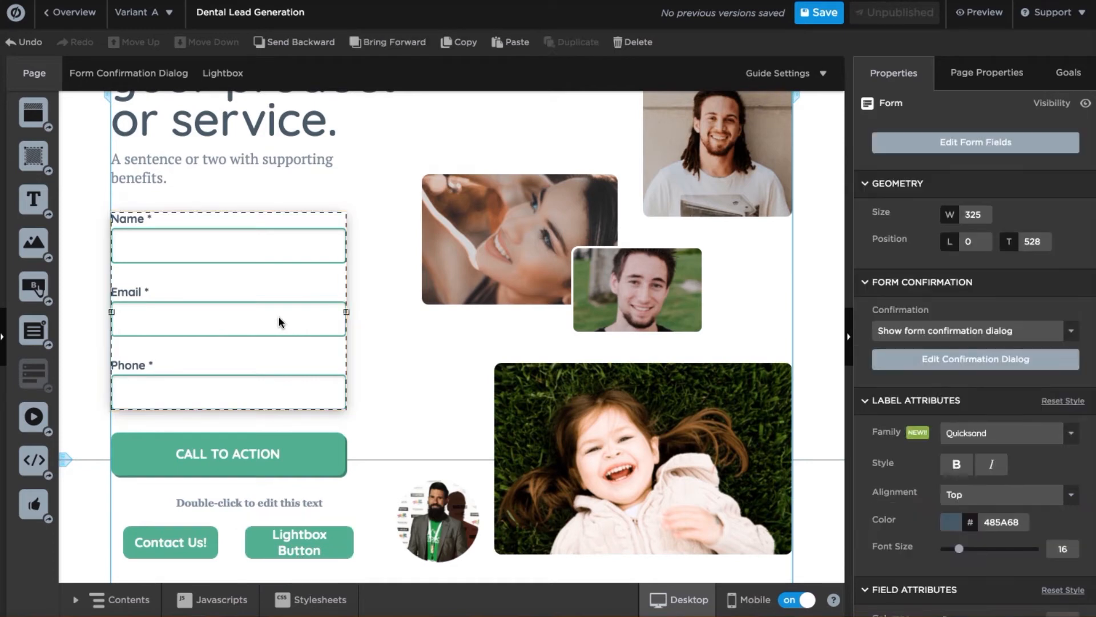
{"action": "double_click", "coordinate": [278, 318]}
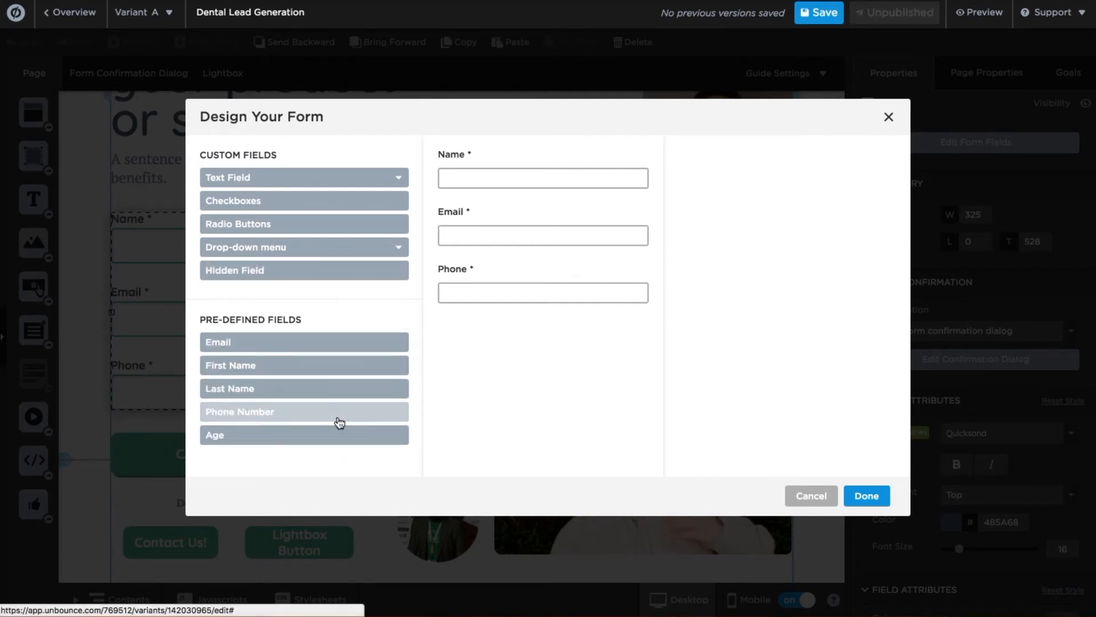
{"action": "left_click_drag", "start_coordinate": [338, 438], "coordinate": [519, 343]}
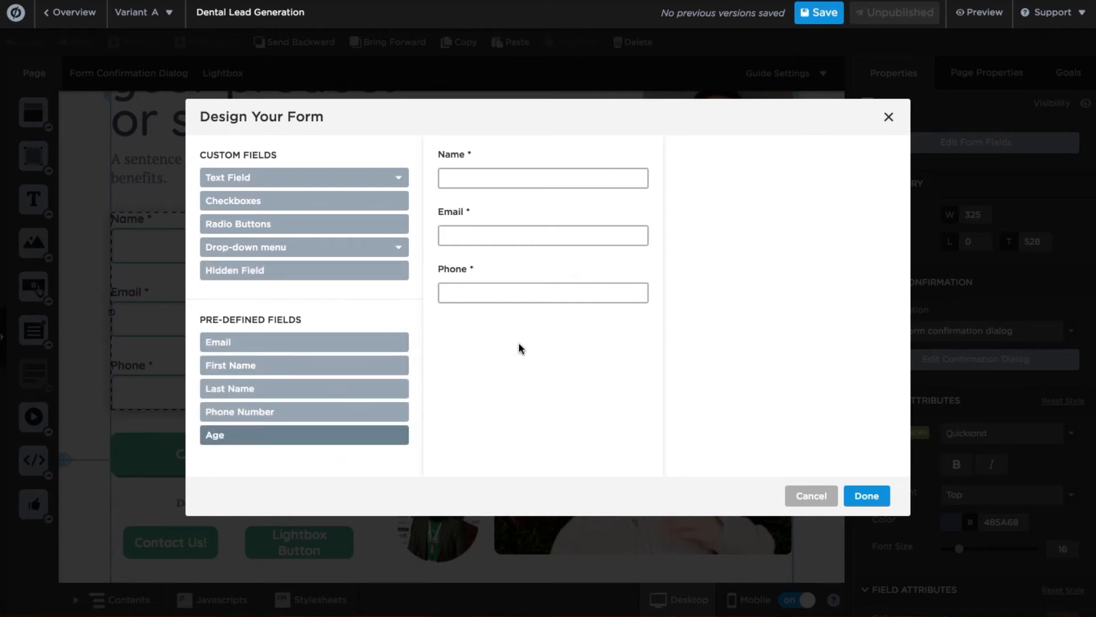
{"action": "left_click", "coordinate": [379, 440]}
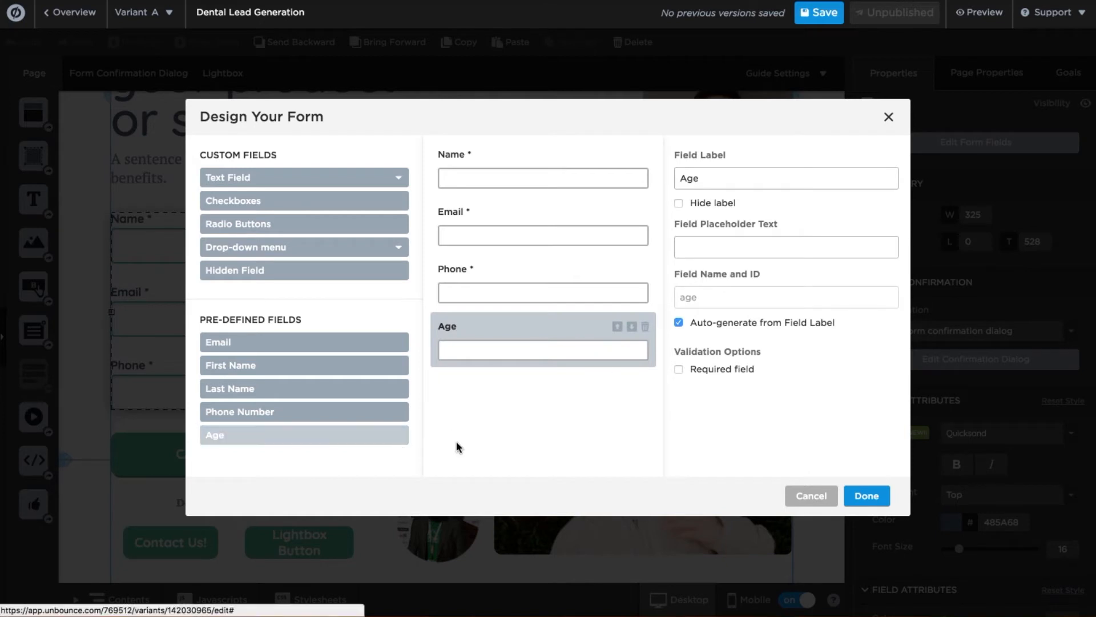
{"action": "left_click", "coordinate": [715, 186]}
{"action": "type", "text": "What is your"}
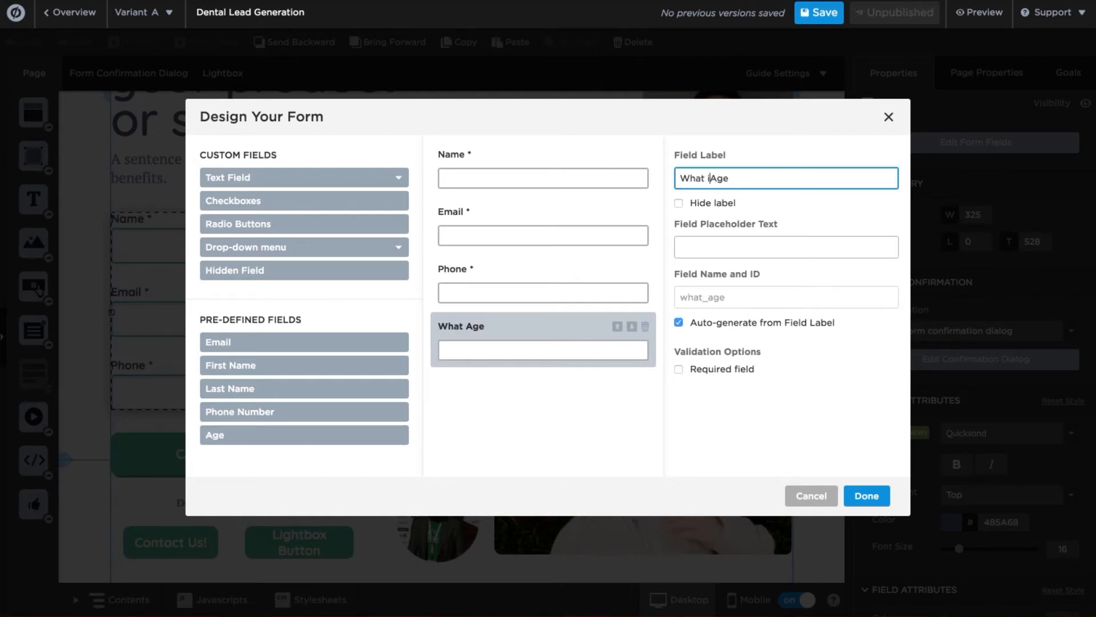
{"action": "key", "text": "End"}
{"action": "type", "text": "?"}
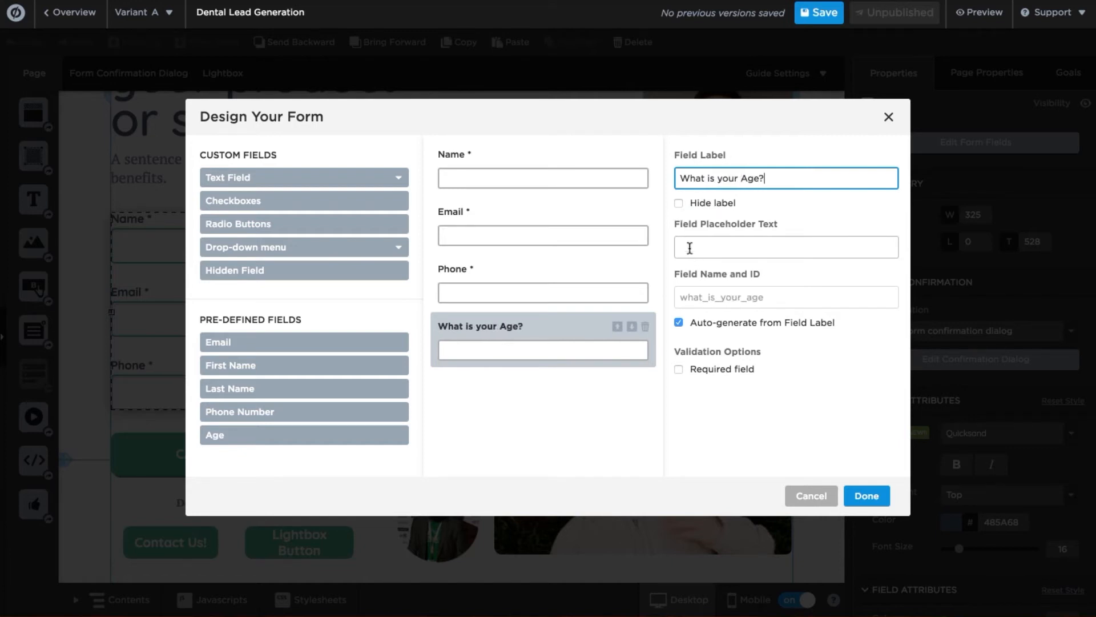
{"action": "left_click", "coordinate": [679, 203]}
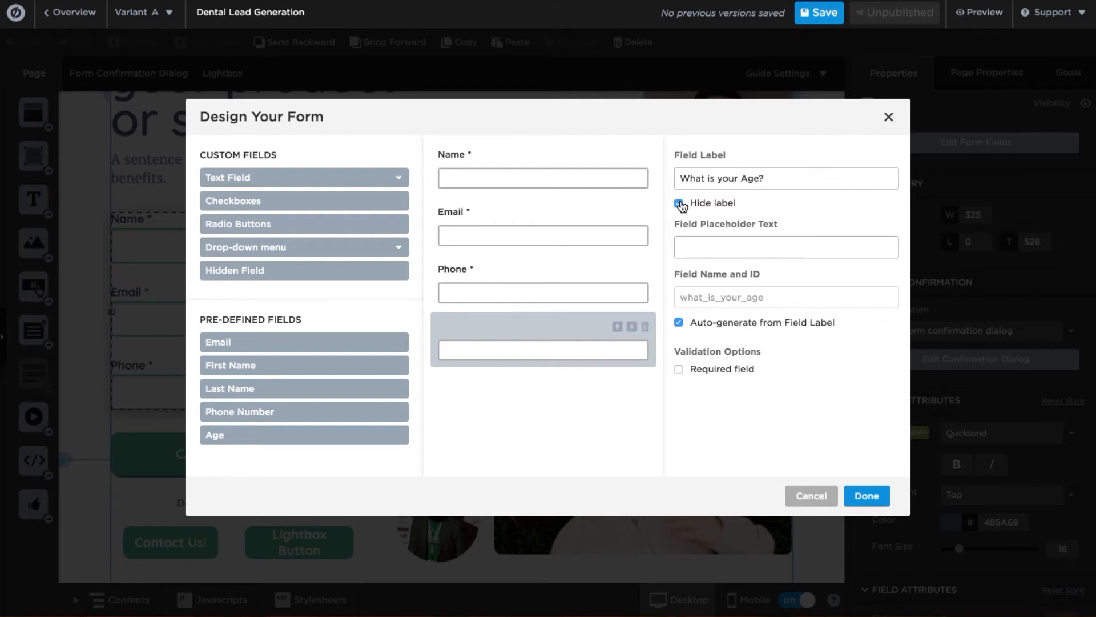
{"action": "left_click", "coordinate": [678, 203]}
{"action": "left_click", "coordinate": [696, 249]}
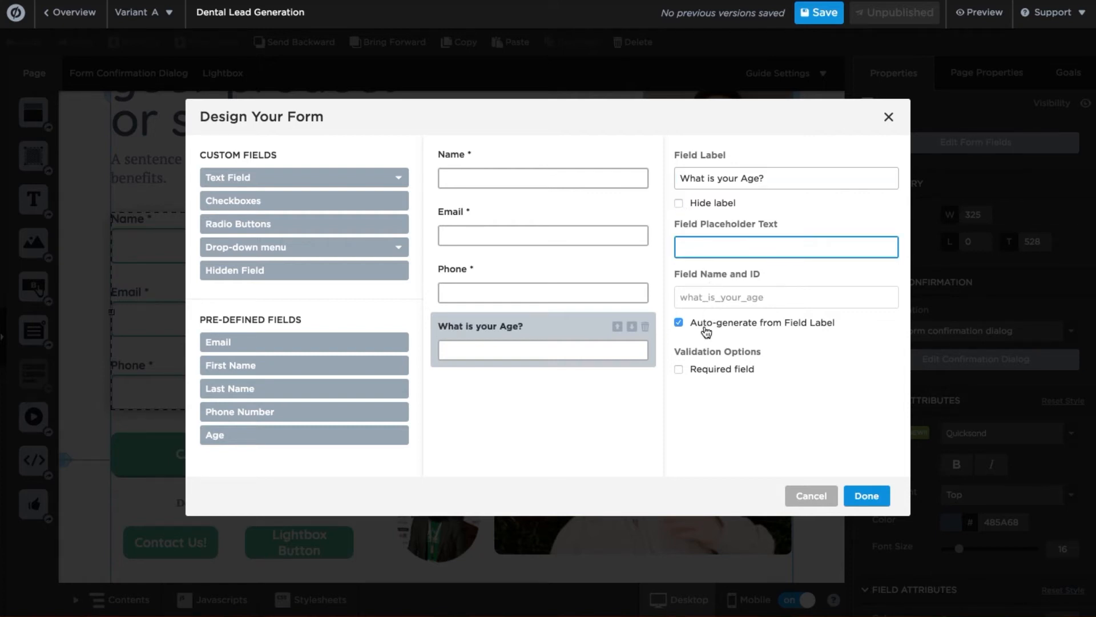
{"action": "left_click", "coordinate": [678, 369]}
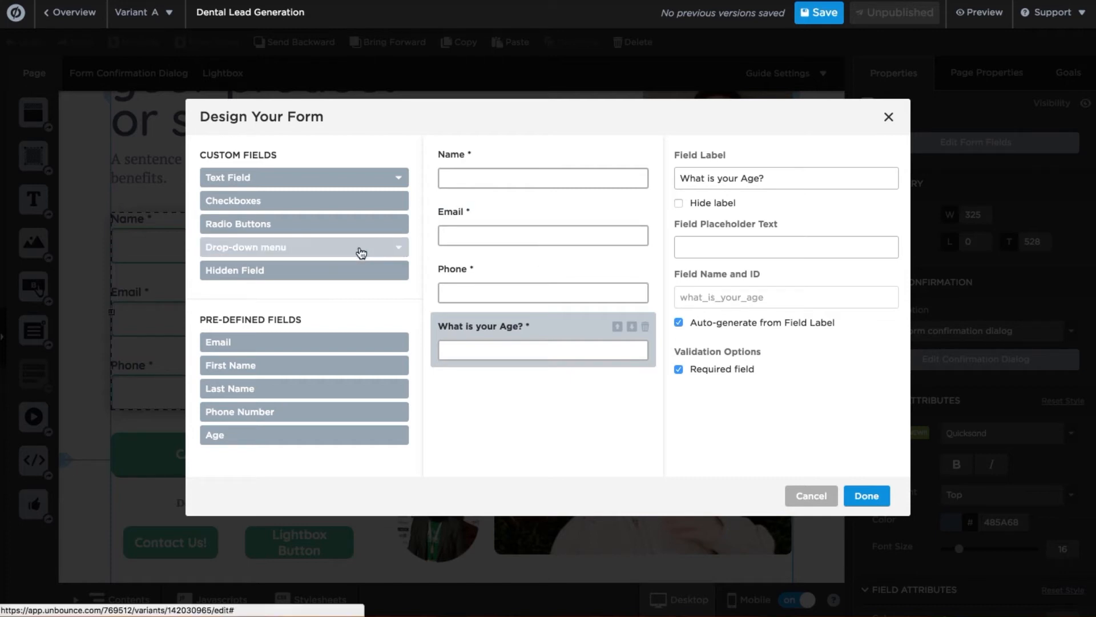
Add the predefined Gender drop-down with Male and Female choices and finish editing.
{"action": "left_click", "coordinate": [358, 248]}
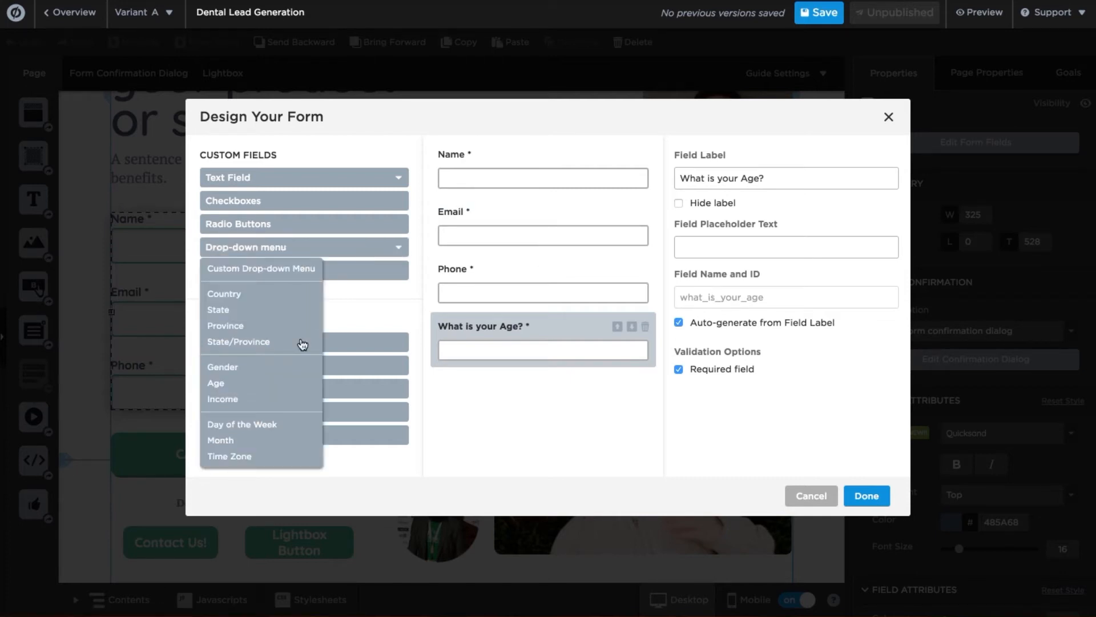
{"action": "left_click", "coordinate": [286, 367]}
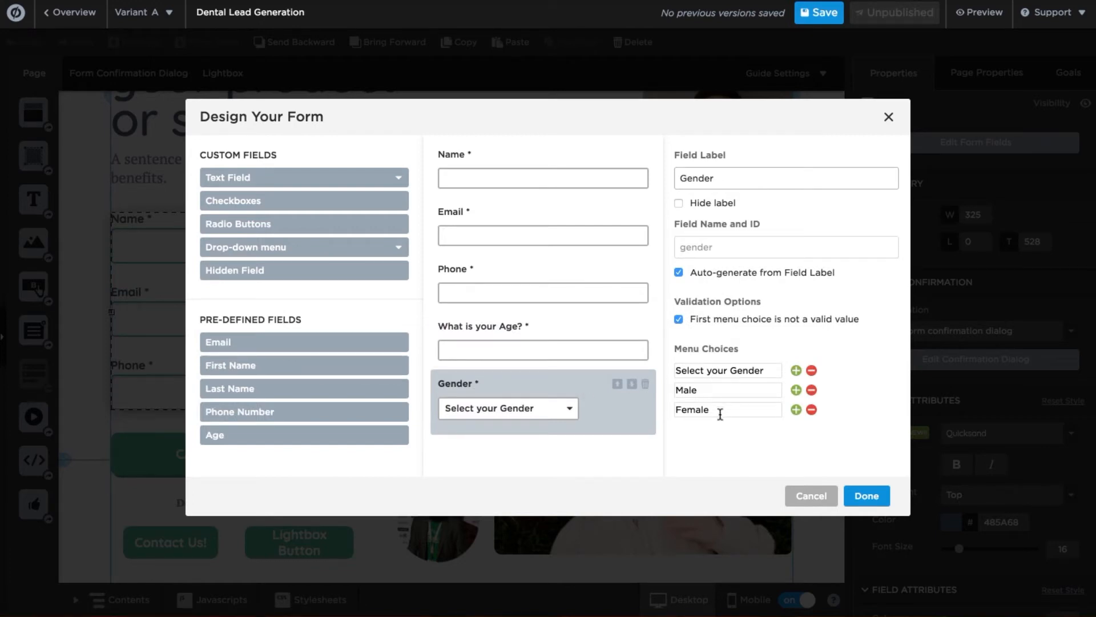
{"action": "left_click", "coordinate": [866, 494]}
Lengthen the top section and move the Call to Action button below the Gender field.
{"action": "scroll", "coordinate": [396, 267], "scroll_direction": "down", "scroll_amount": 2}
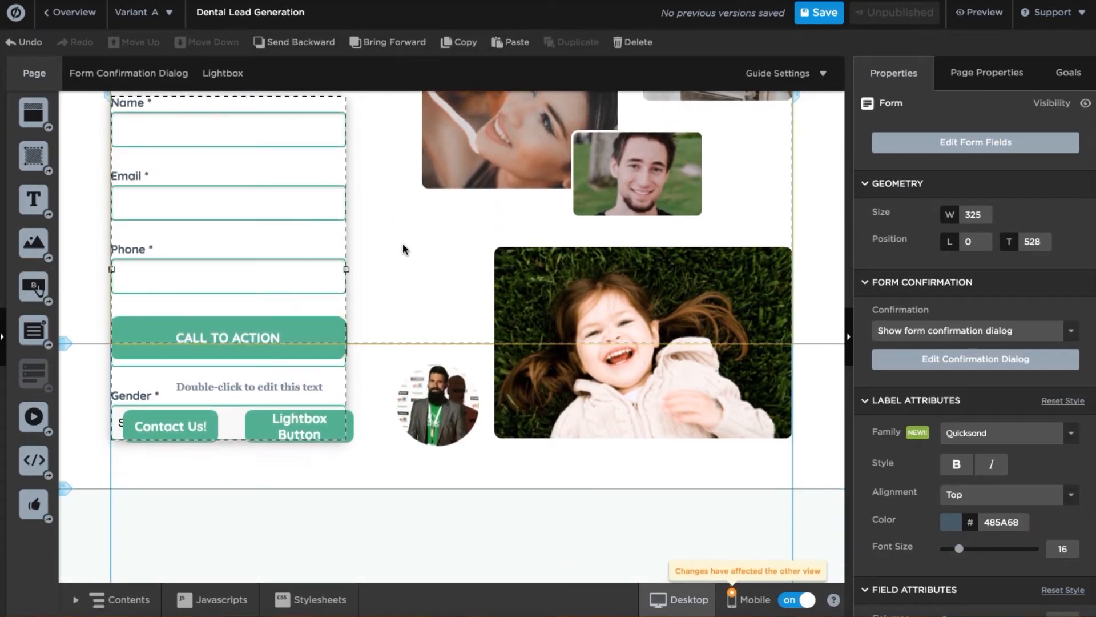
{"action": "scroll", "coordinate": [403, 247], "scroll_direction": "down", "scroll_amount": 1}
{"action": "scroll", "coordinate": [403, 243], "scroll_direction": "down", "scroll_amount": 1}
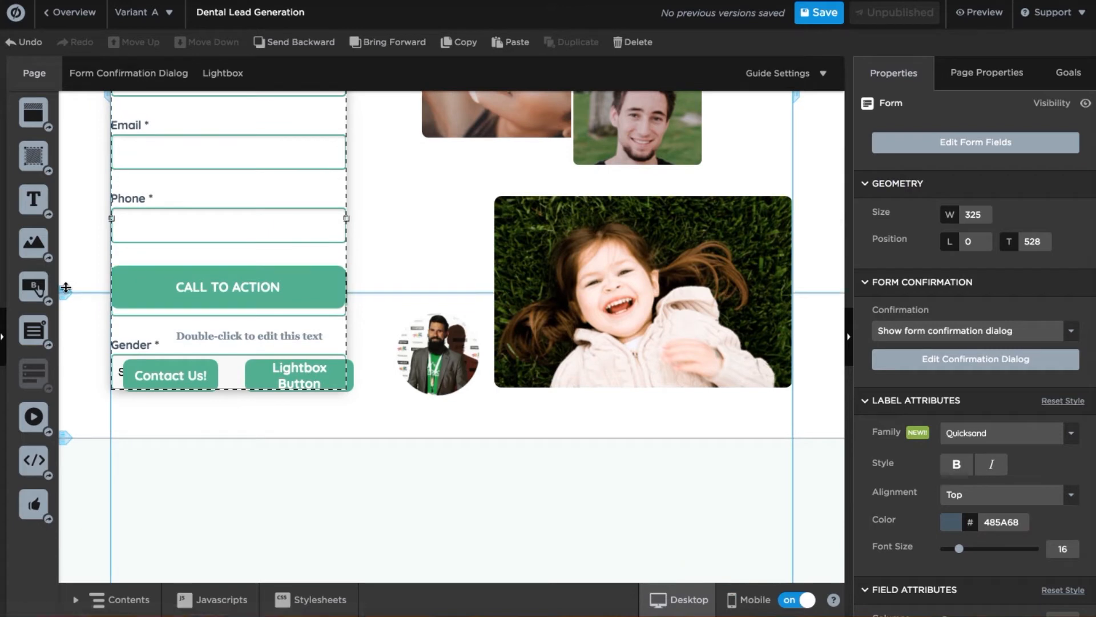
{"action": "left_click_drag", "start_coordinate": [67, 327], "coordinate": [66, 456]}
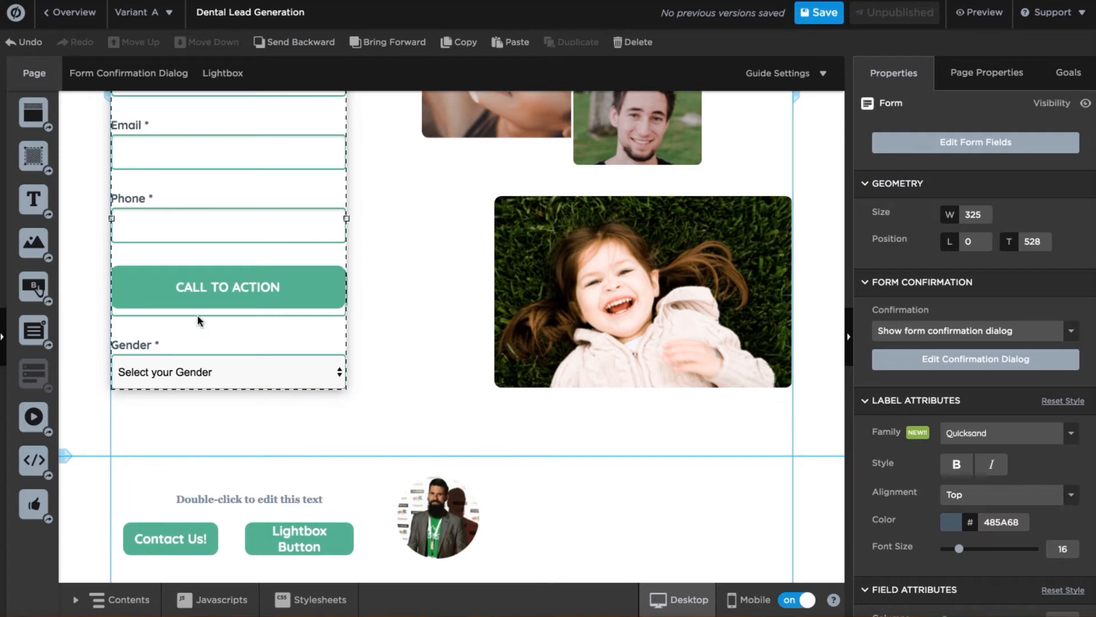
{"action": "left_click", "coordinate": [316, 284]}
{"action": "left_click_drag", "start_coordinate": [317, 283], "coordinate": [317, 426]}
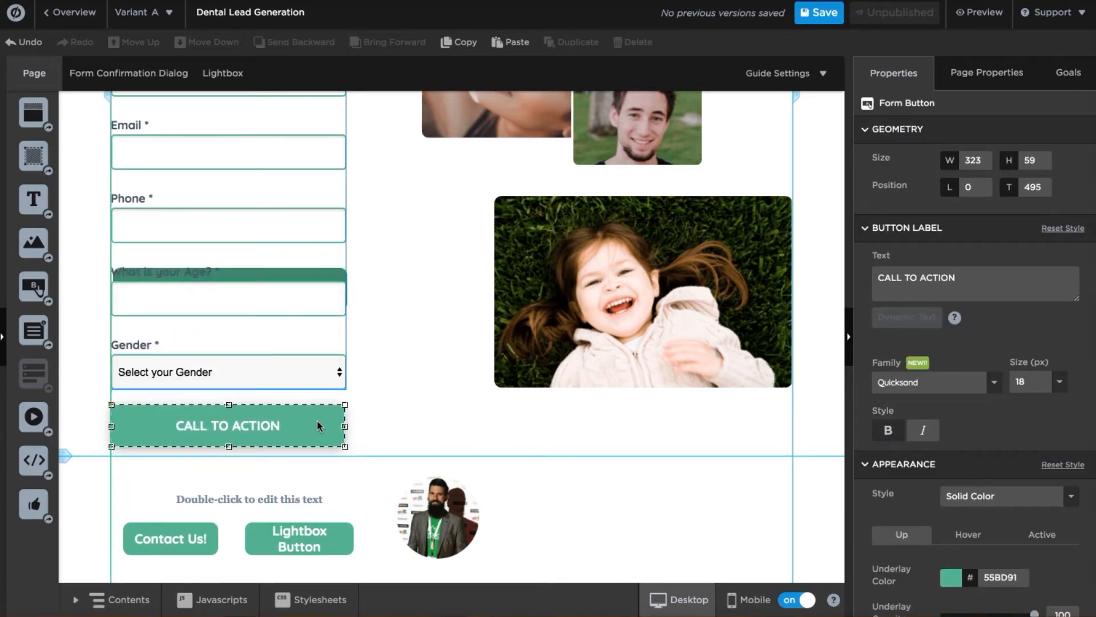
{"action": "left_click", "coordinate": [398, 365]}
Move the green button shadow under the relocated button and set the form width to 320.
{"action": "left_click", "coordinate": [342, 278]}
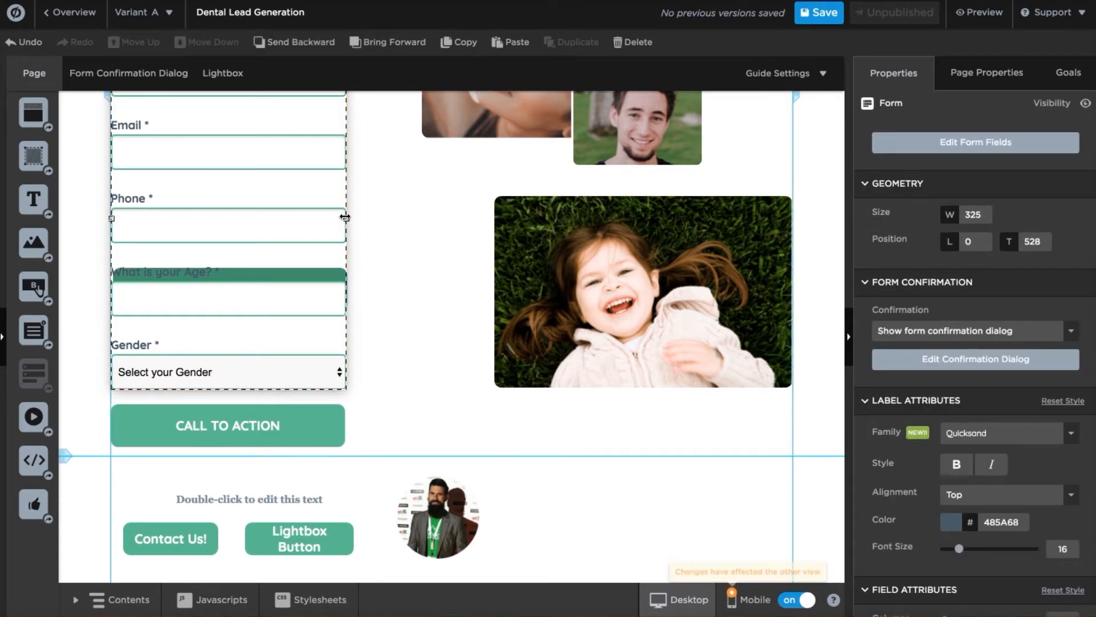
{"action": "left_click_drag", "start_coordinate": [346, 218], "coordinate": [299, 218]}
{"action": "left_click", "coordinate": [326, 269]}
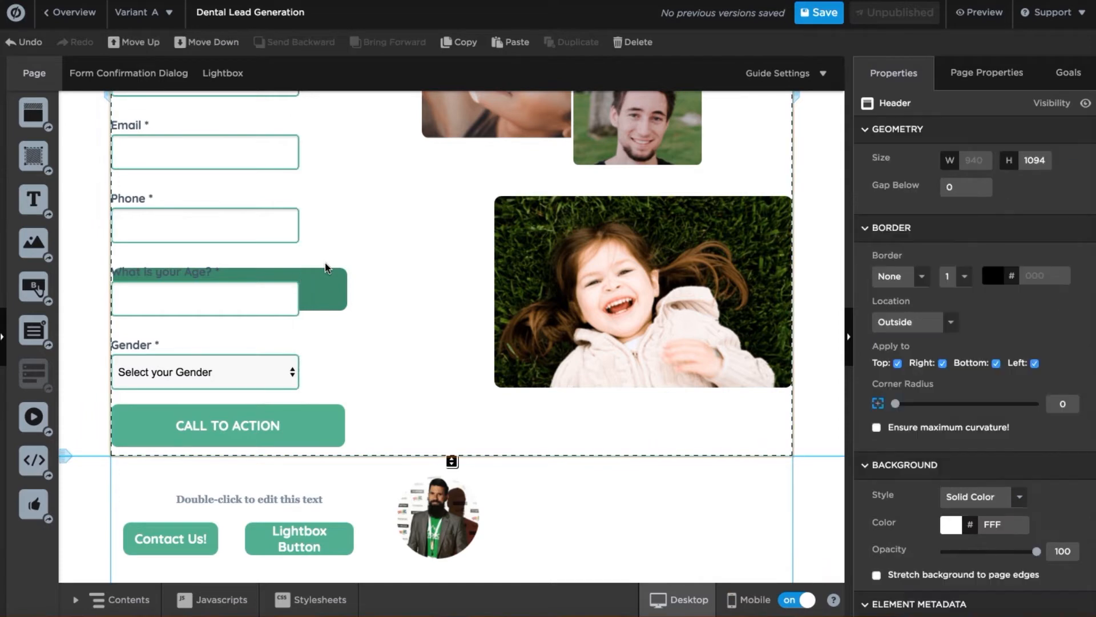
{"action": "left_click", "coordinate": [325, 285]}
{"action": "left_click_drag", "start_coordinate": [324, 285], "coordinate": [322, 423]}
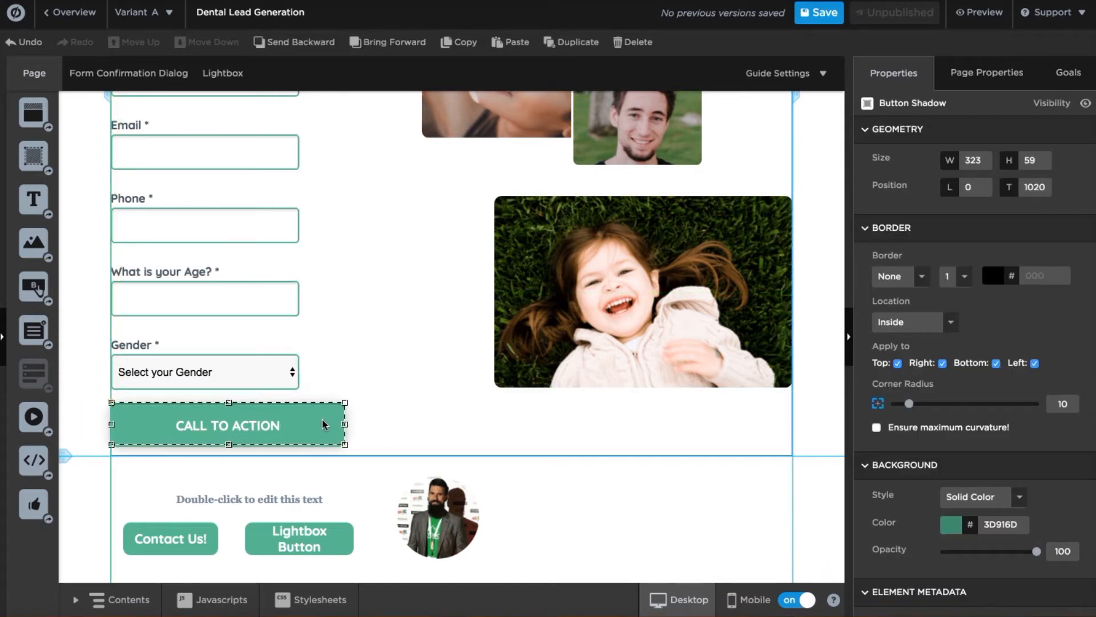
{"action": "left_click", "coordinate": [295, 332]}
{"action": "left_click_drag", "start_coordinate": [299, 219], "coordinate": [343, 219]}
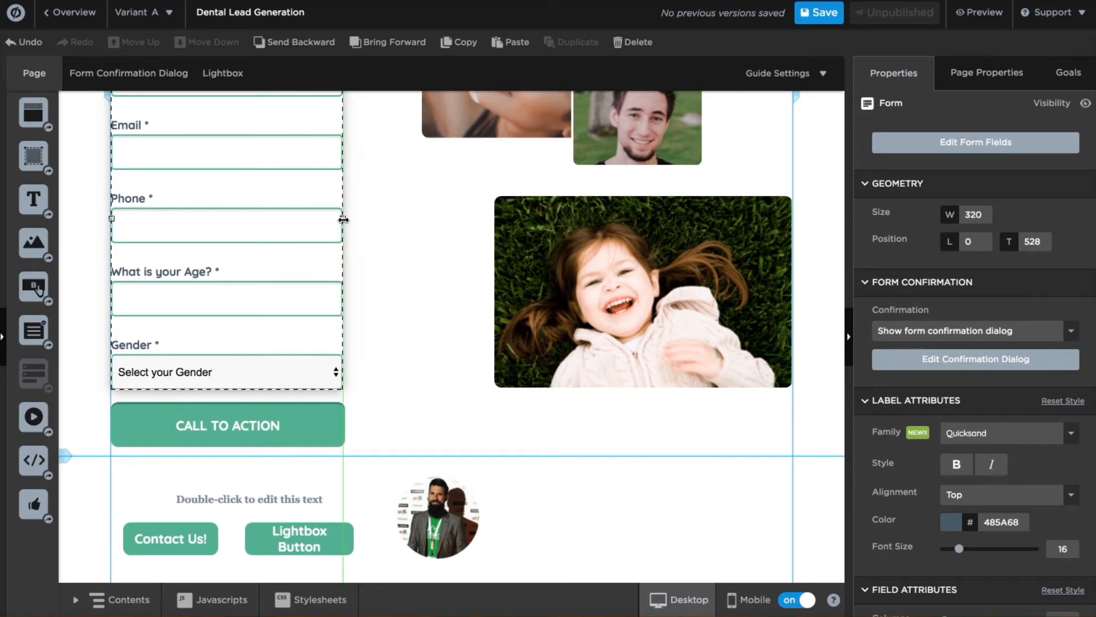
{"action": "left_click", "coordinate": [386, 255]}
{"action": "scroll", "coordinate": [388, 255], "scroll_direction": "up", "scroll_amount": 3}
{"action": "scroll", "coordinate": [390, 257], "scroll_direction": "down", "scroll_amount": 2}
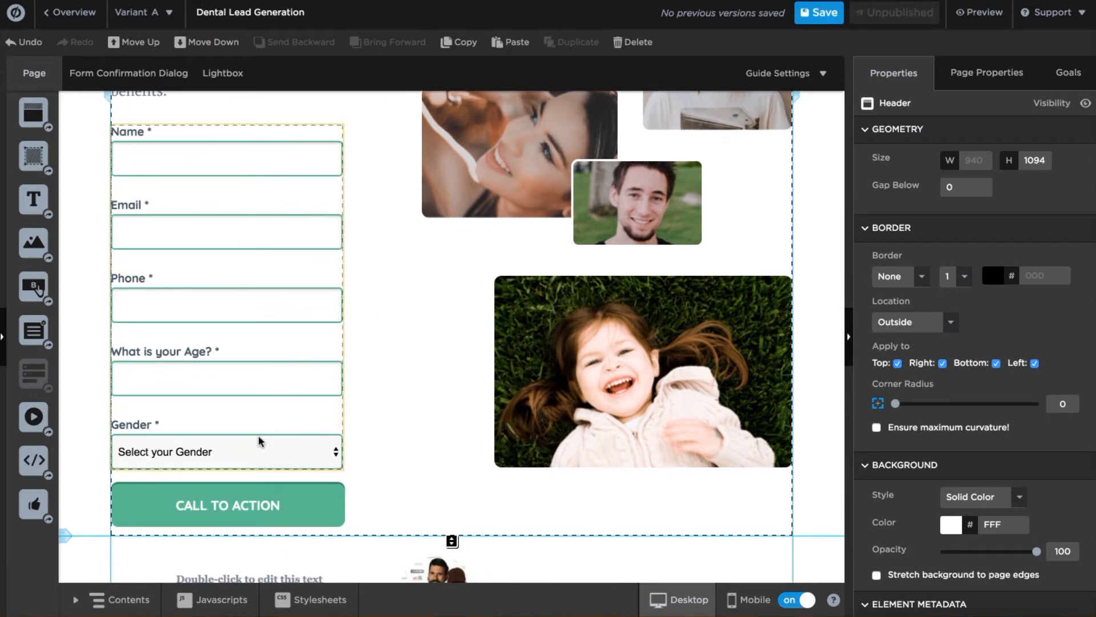
{"action": "scroll", "coordinate": [390, 410], "scroll_direction": "down", "scroll_amount": 1}
{"action": "scroll", "coordinate": [389, 410], "scroll_direction": "down", "scroll_amount": 3}
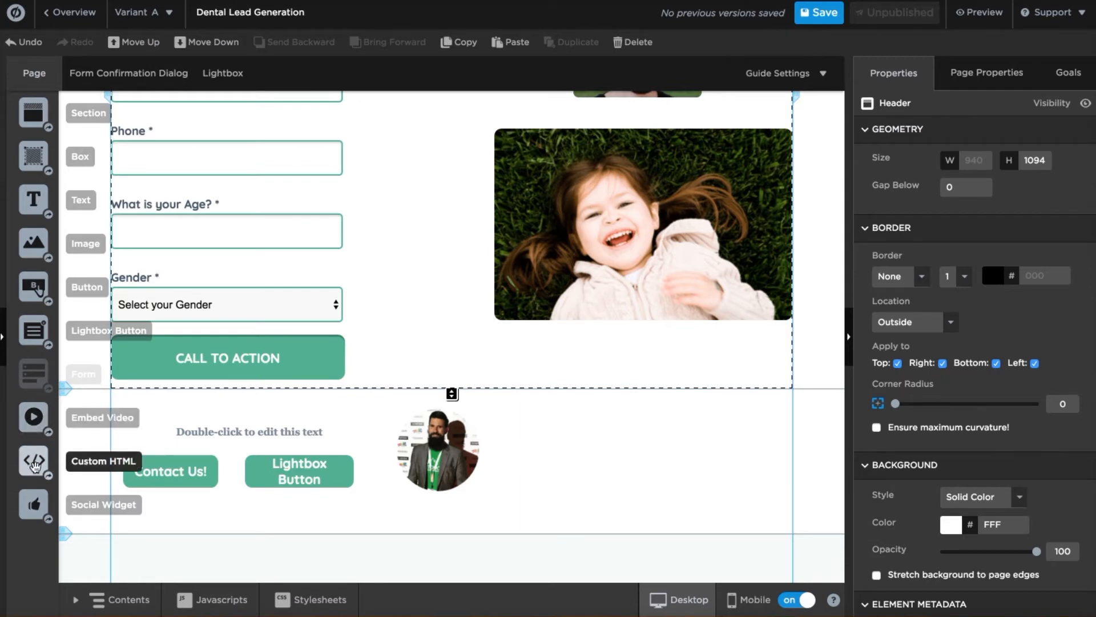
Add a Social Widget in the compact horizontal layout, discarding an empty Custom HTML block.
{"action": "left_click_drag", "start_coordinate": [35, 465], "coordinate": [655, 483]}
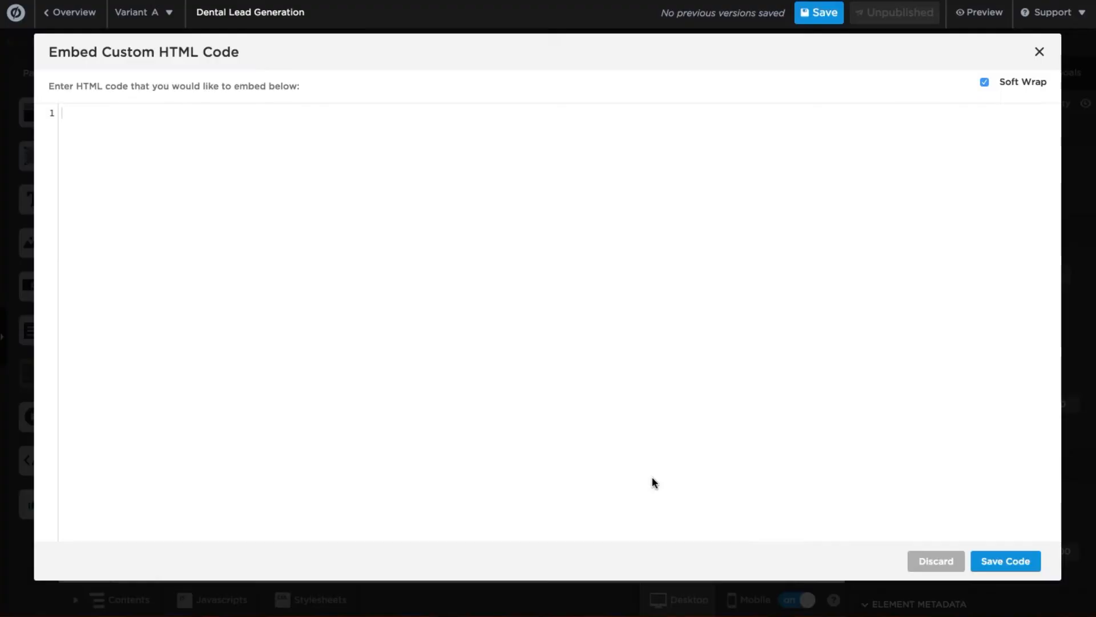
{"action": "left_click", "coordinate": [1041, 50]}
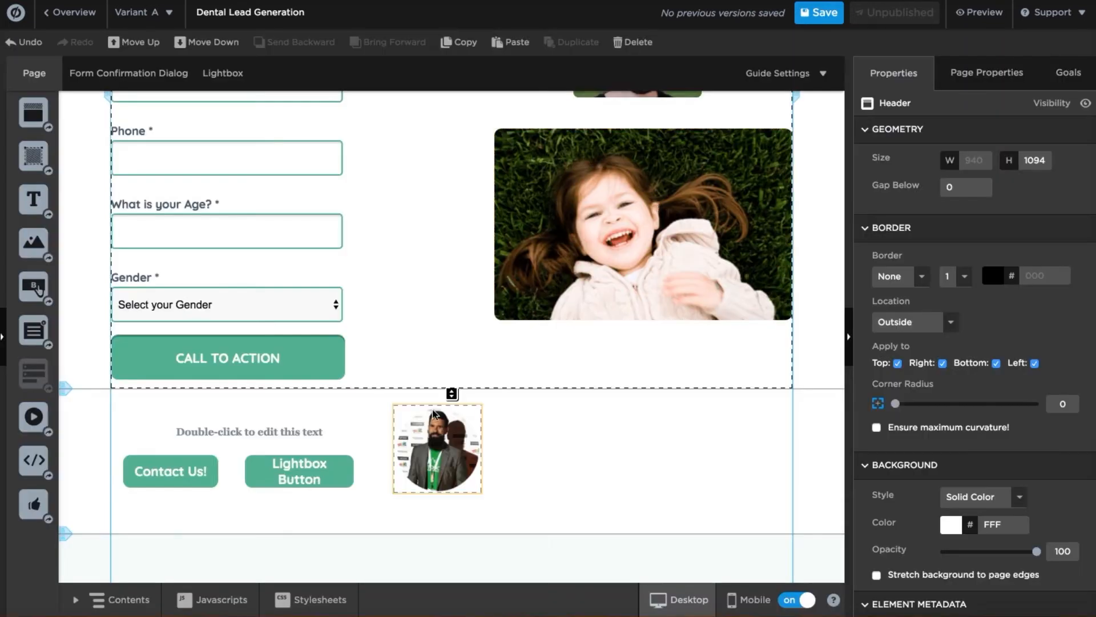
{"action": "left_click_drag", "start_coordinate": [34, 504], "coordinate": [660, 434]}
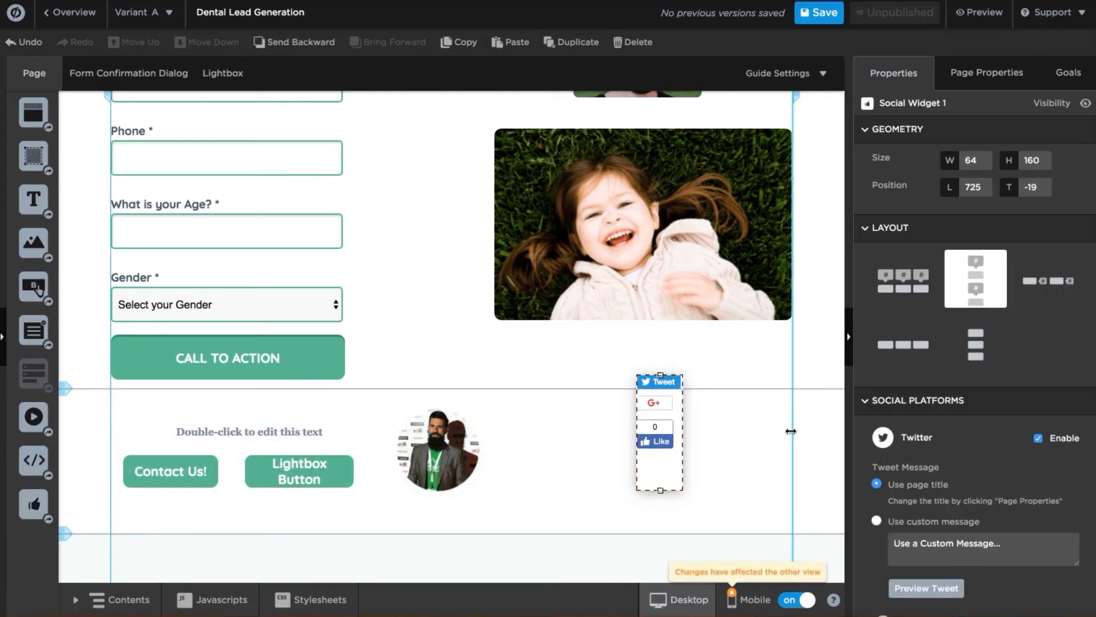
{"action": "left_click", "coordinate": [910, 280]}
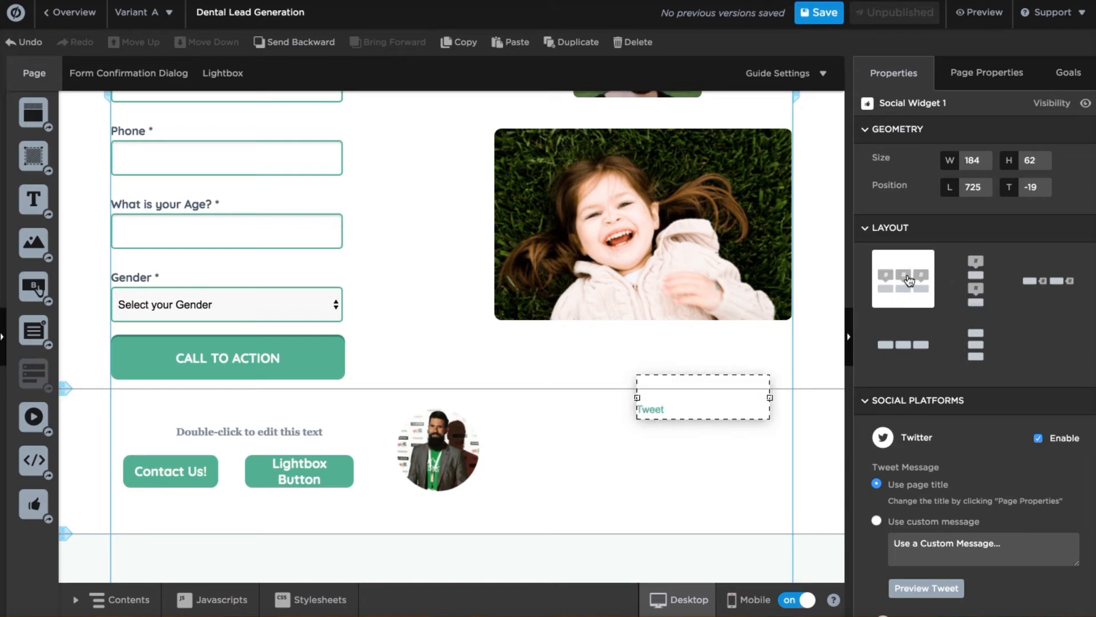
{"action": "left_click", "coordinate": [910, 345]}
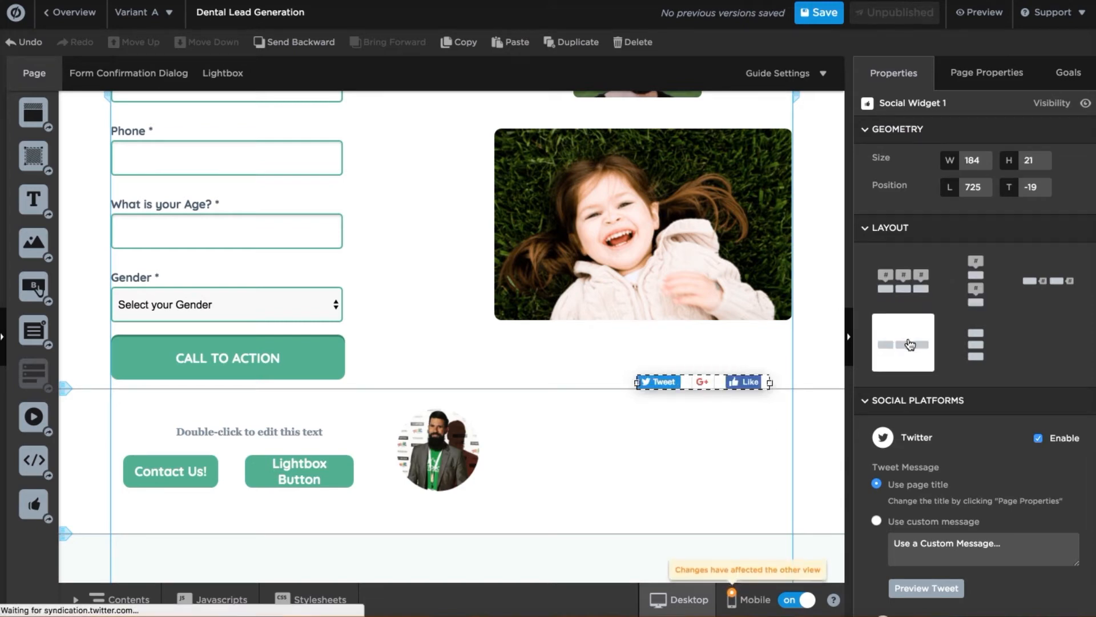
Place the Tweet, G+ and Like buttons beside the round portrait and show page contents.
{"action": "scroll", "coordinate": [914, 342], "scroll_direction": "down", "scroll_amount": 2}
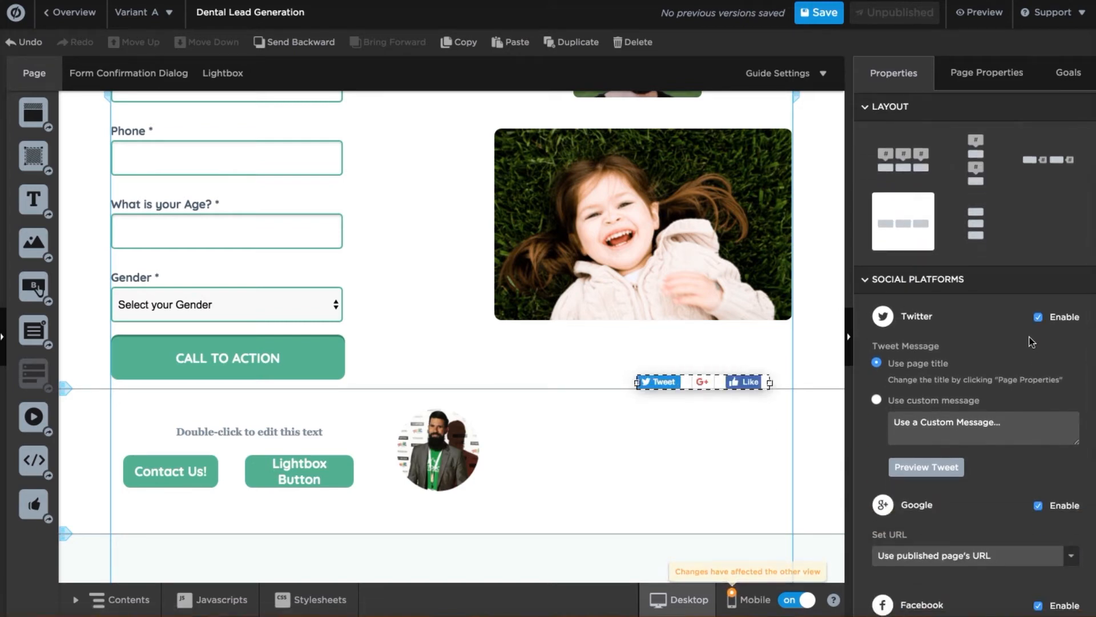
{"action": "scroll", "coordinate": [1022, 342], "scroll_direction": "down", "scroll_amount": 2}
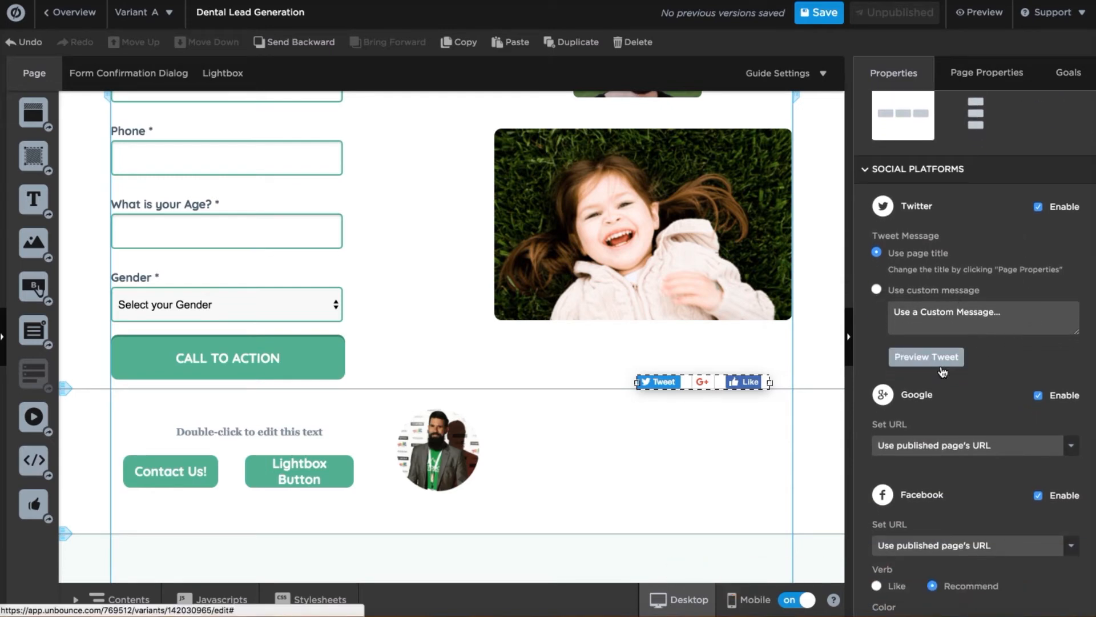
{"action": "scroll", "coordinate": [965, 416], "scroll_direction": "down", "scroll_amount": 2}
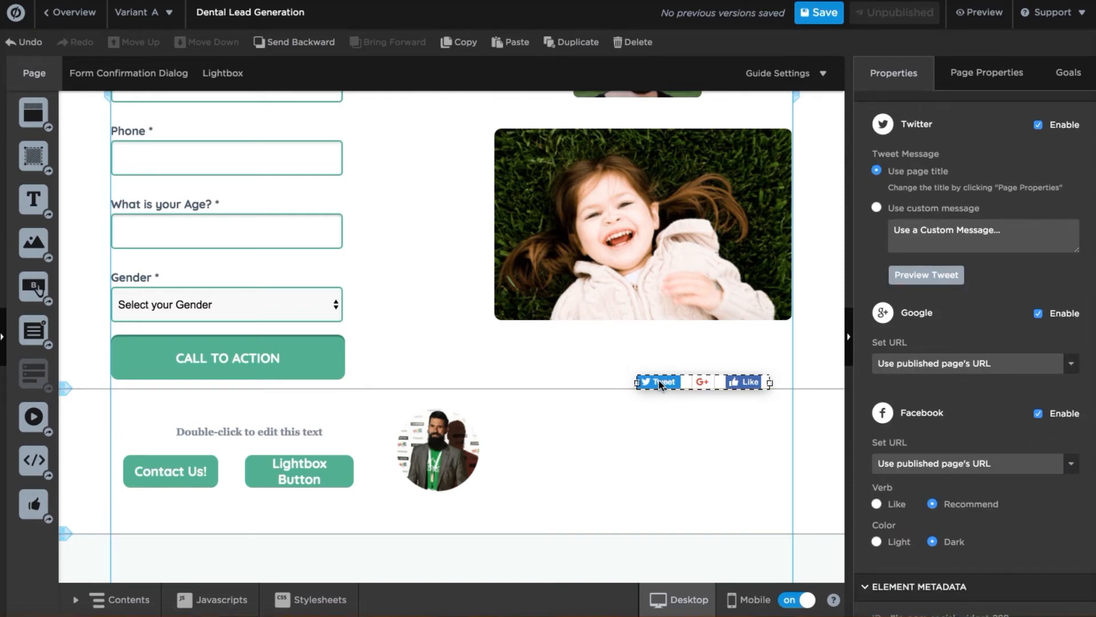
{"action": "left_click_drag", "start_coordinate": [660, 384], "coordinate": [544, 433]}
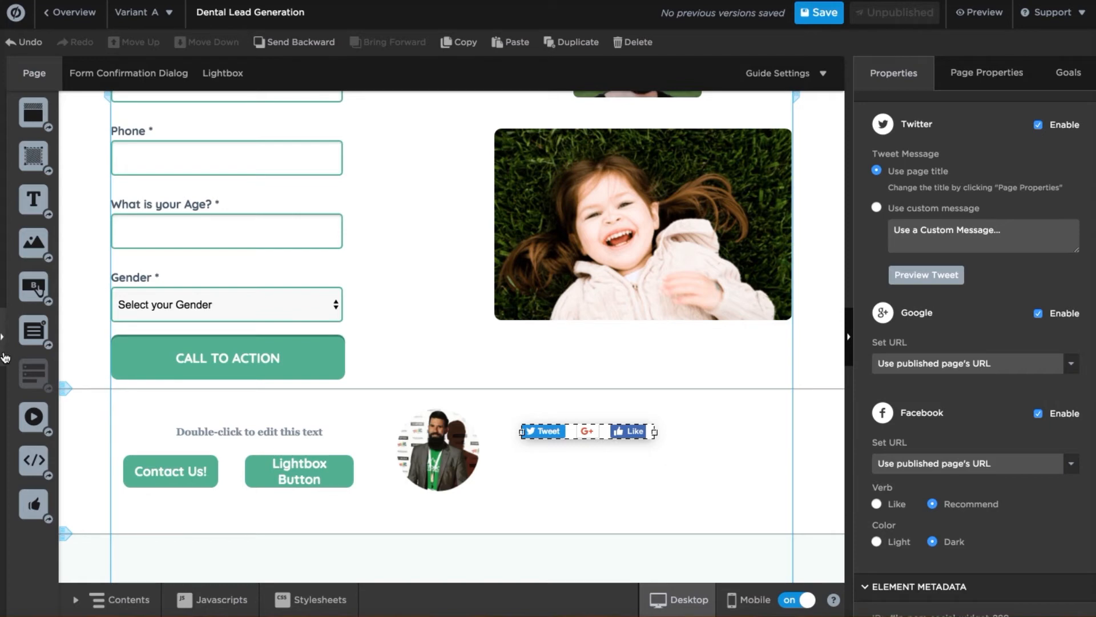
{"action": "left_click", "coordinate": [5, 357]}
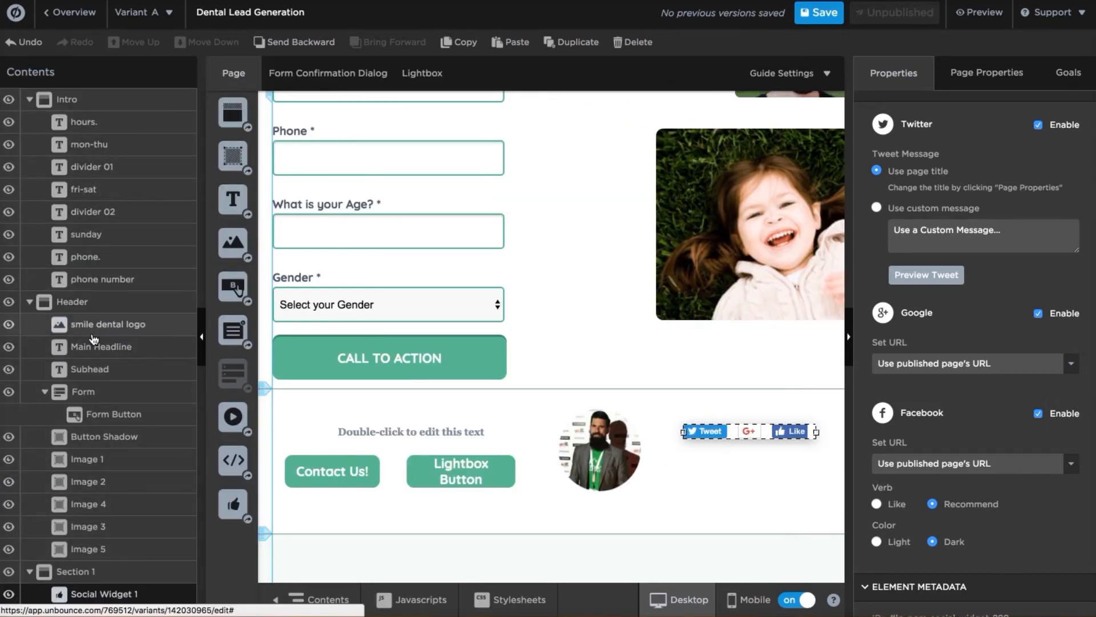
Hide Section 1 with the social widget, buttons and profile image.
{"action": "left_click", "coordinate": [849, 337]}
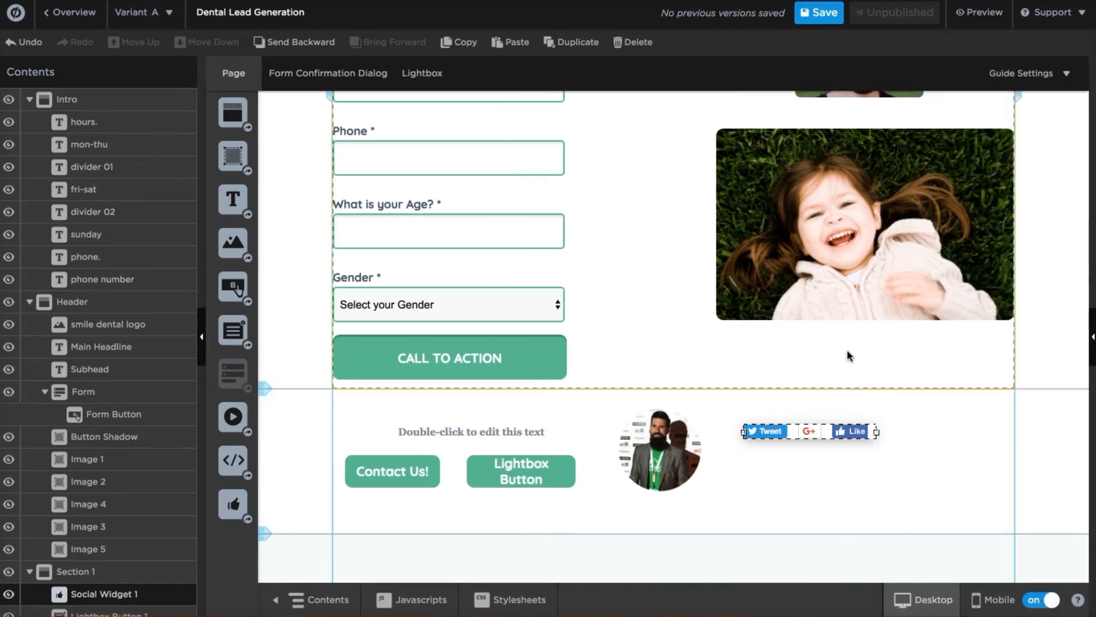
{"action": "left_click", "coordinate": [368, 417]}
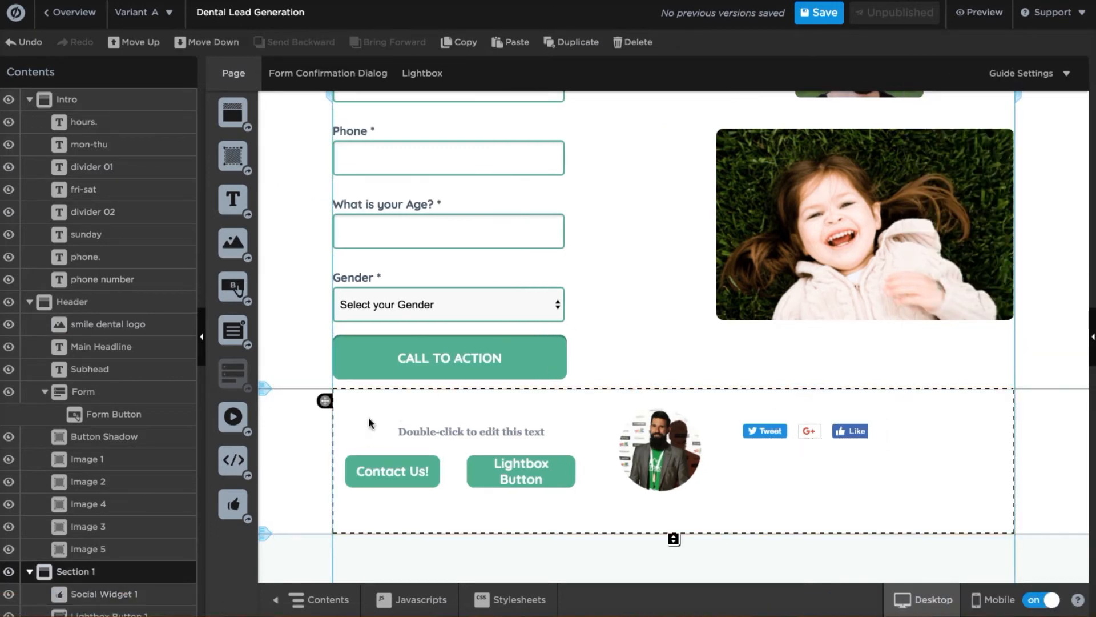
{"action": "scroll", "coordinate": [657, 351], "scroll_direction": "down", "scroll_amount": 2}
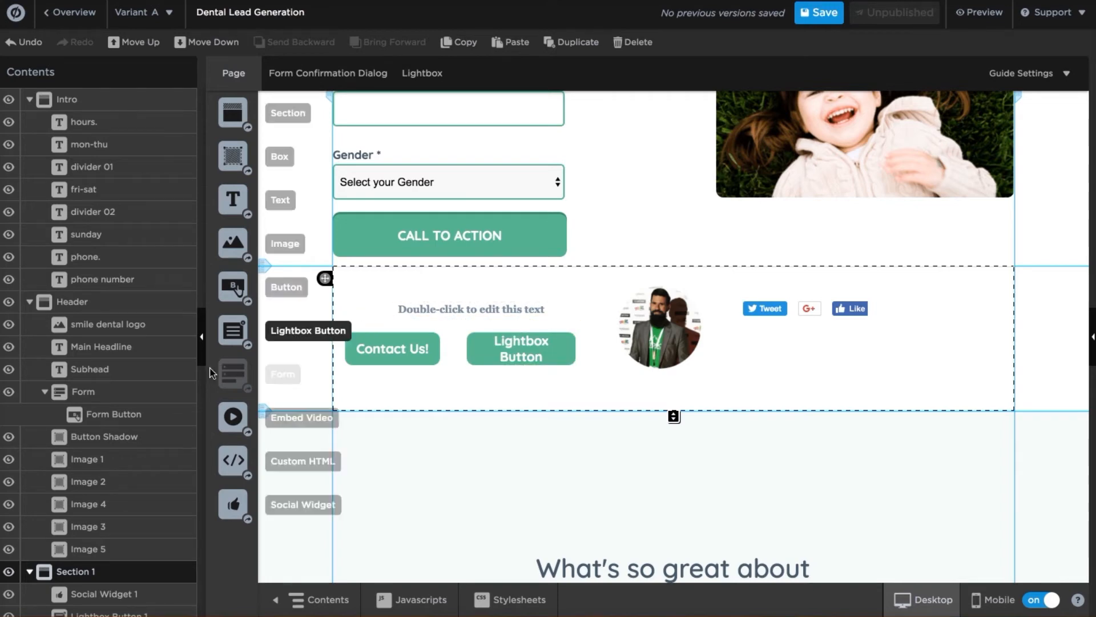
{"action": "scroll", "coordinate": [136, 364], "scroll_direction": "down", "scroll_amount": 4}
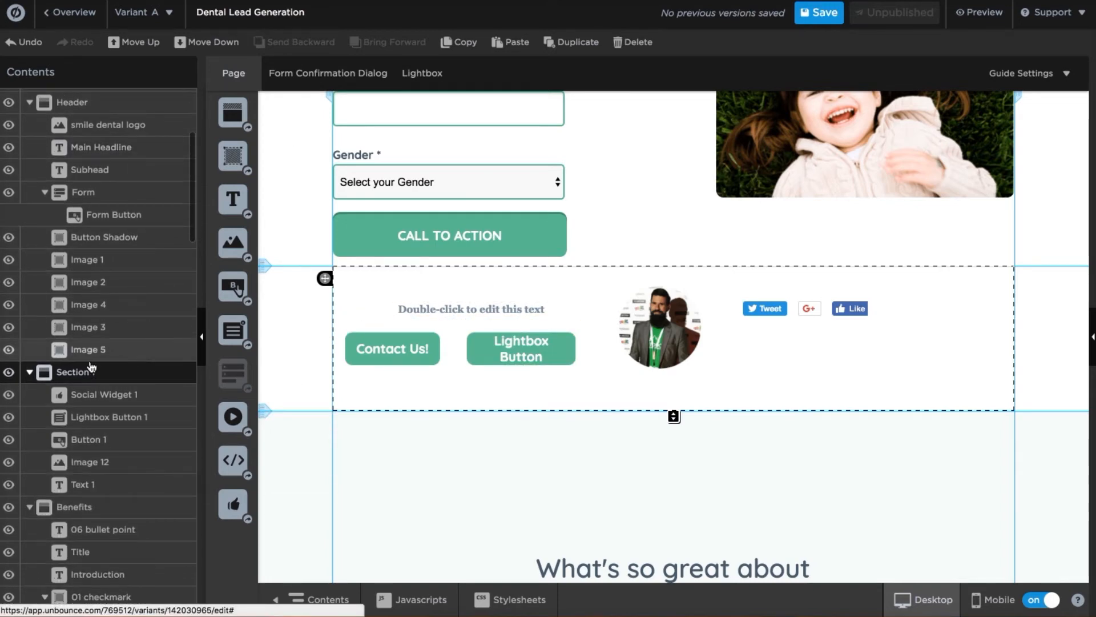
{"action": "left_click", "coordinate": [8, 372]}
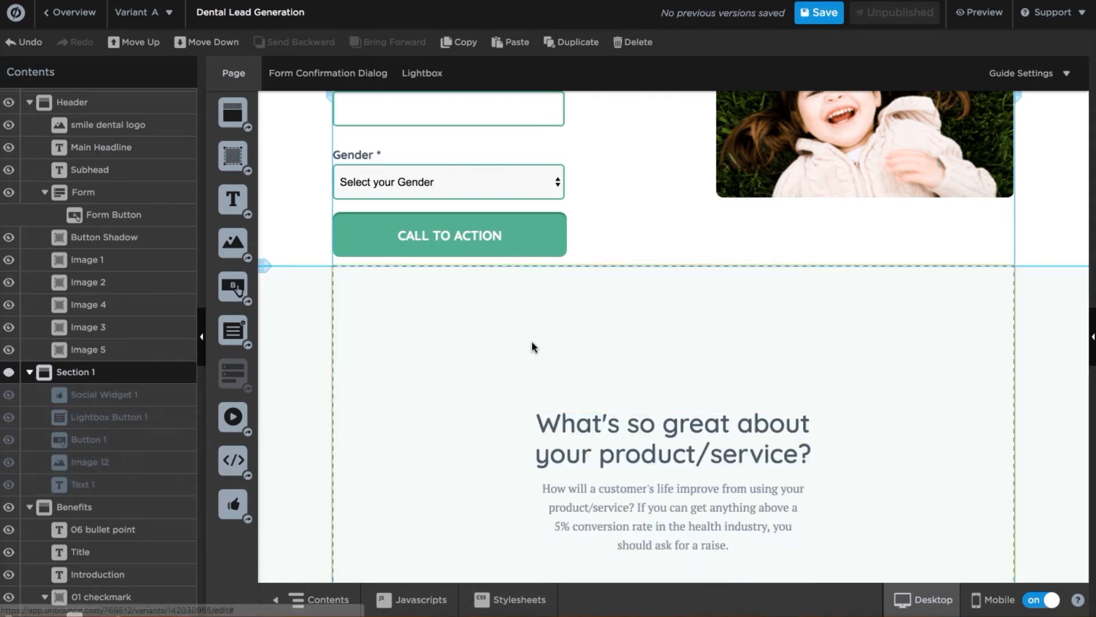
Hide the Testimonials section with the featured-in logos.
{"action": "scroll", "coordinate": [509, 371], "scroll_direction": "up", "scroll_amount": 3}
{"action": "scroll", "coordinate": [509, 371], "scroll_direction": "down", "scroll_amount": 5}
{"action": "scroll", "coordinate": [510, 375], "scroll_direction": "down", "scroll_amount": 8}
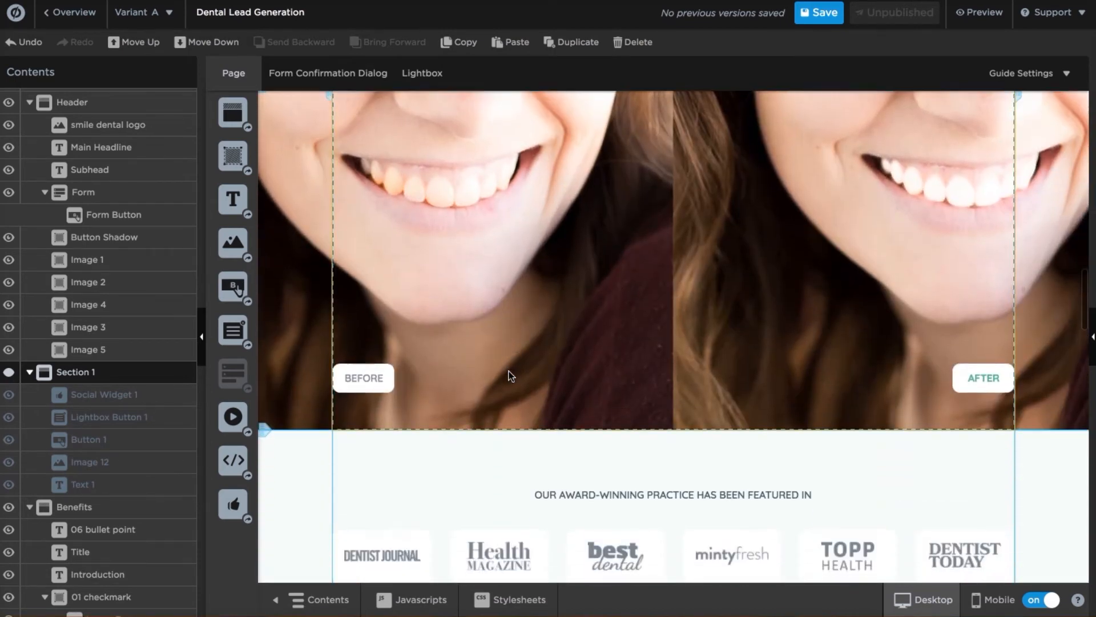
{"action": "scroll", "coordinate": [508, 370], "scroll_direction": "down", "scroll_amount": 5}
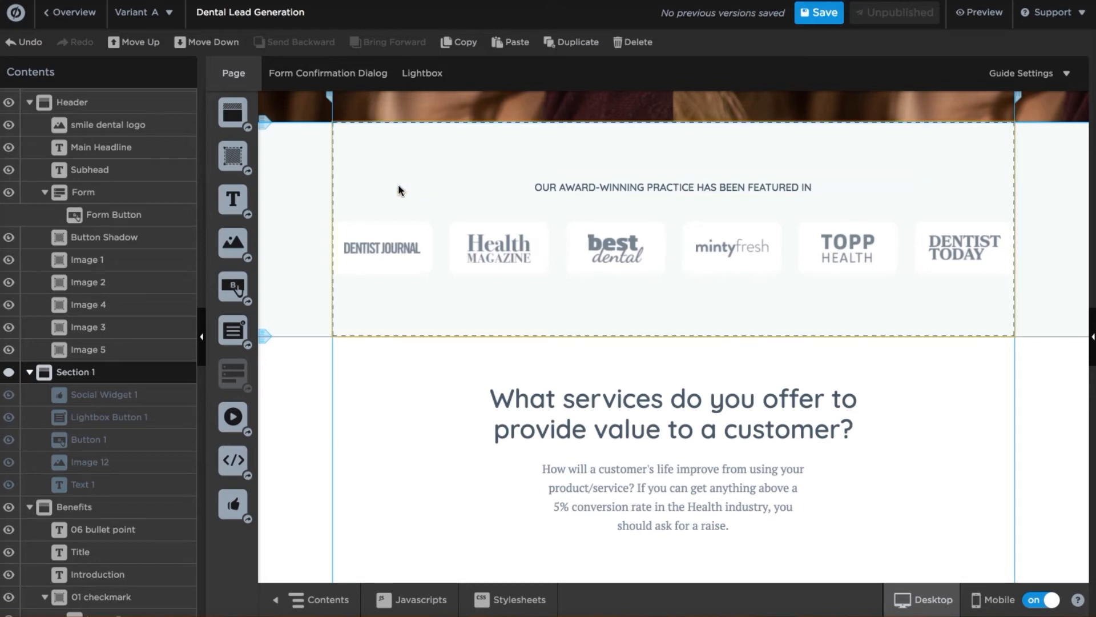
{"action": "left_click", "coordinate": [359, 194]}
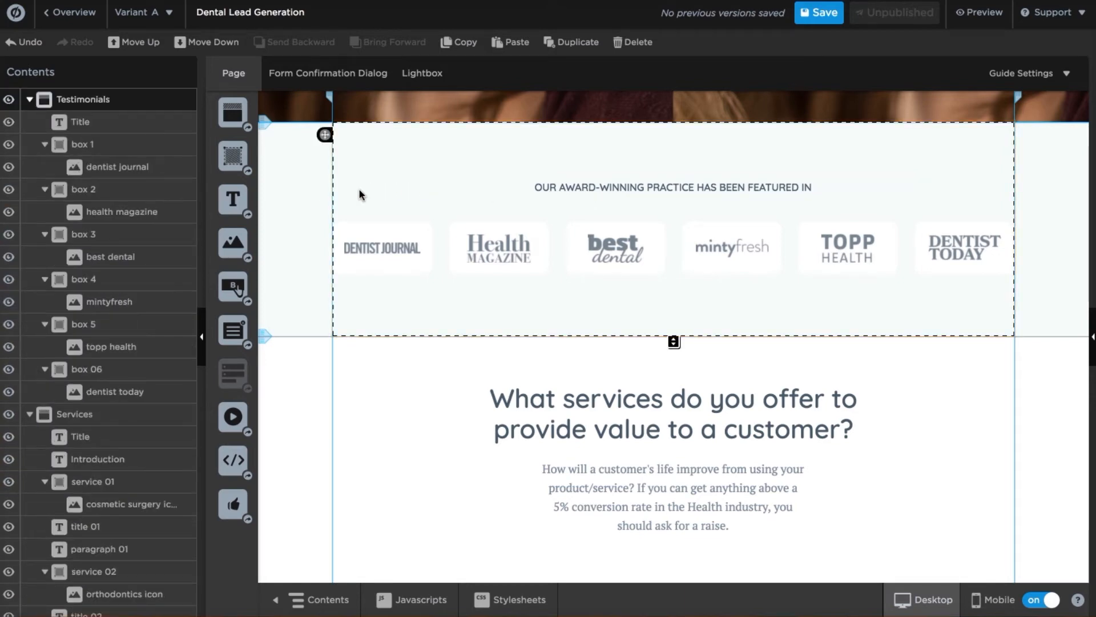
{"action": "left_click", "coordinate": [30, 99]}
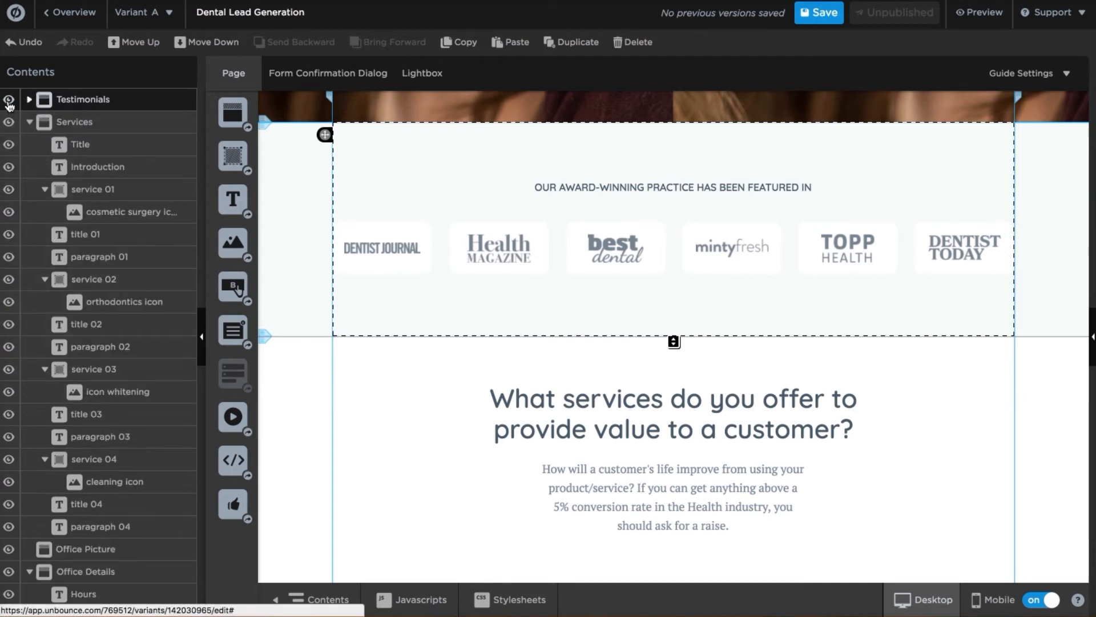
{"action": "left_click", "coordinate": [8, 101]}
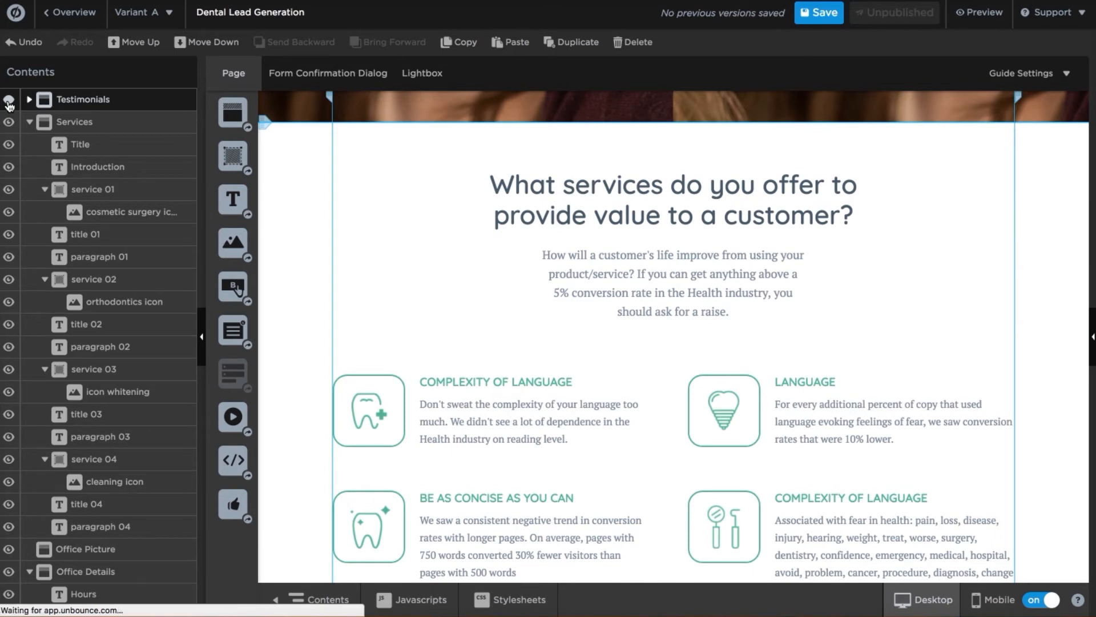
{"action": "left_click", "coordinate": [8, 101]}
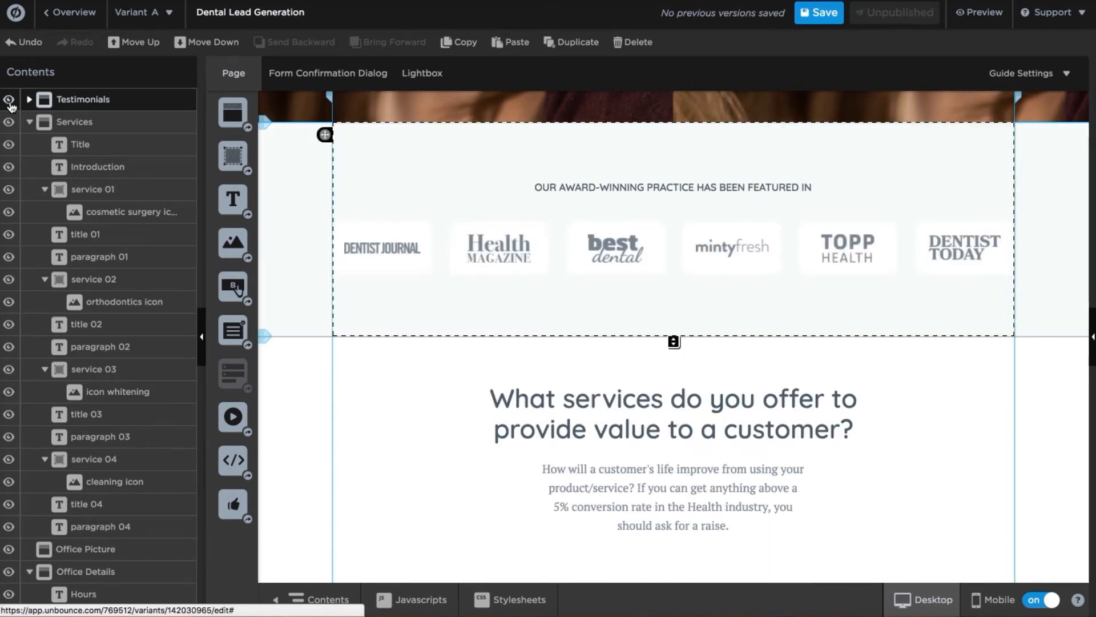
{"action": "left_click", "coordinate": [9, 101]}
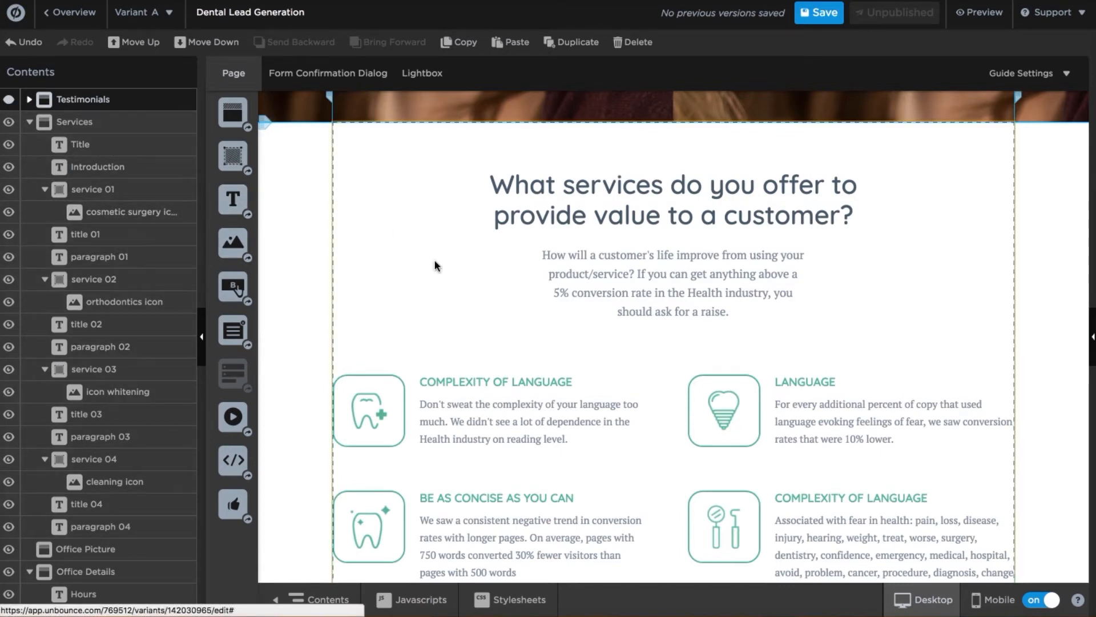
{"action": "scroll", "coordinate": [435, 261], "scroll_direction": "down", "scroll_amount": 1}
{"action": "scroll", "coordinate": [433, 261], "scroll_direction": "up", "scroll_amount": 1}
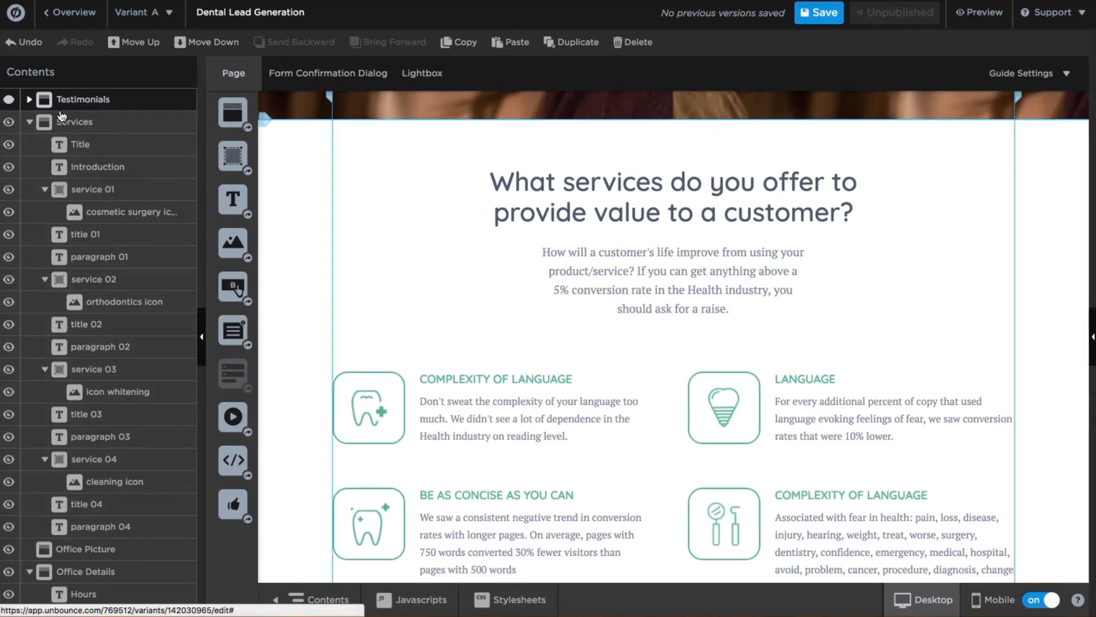
{"action": "left_click", "coordinate": [28, 125]}
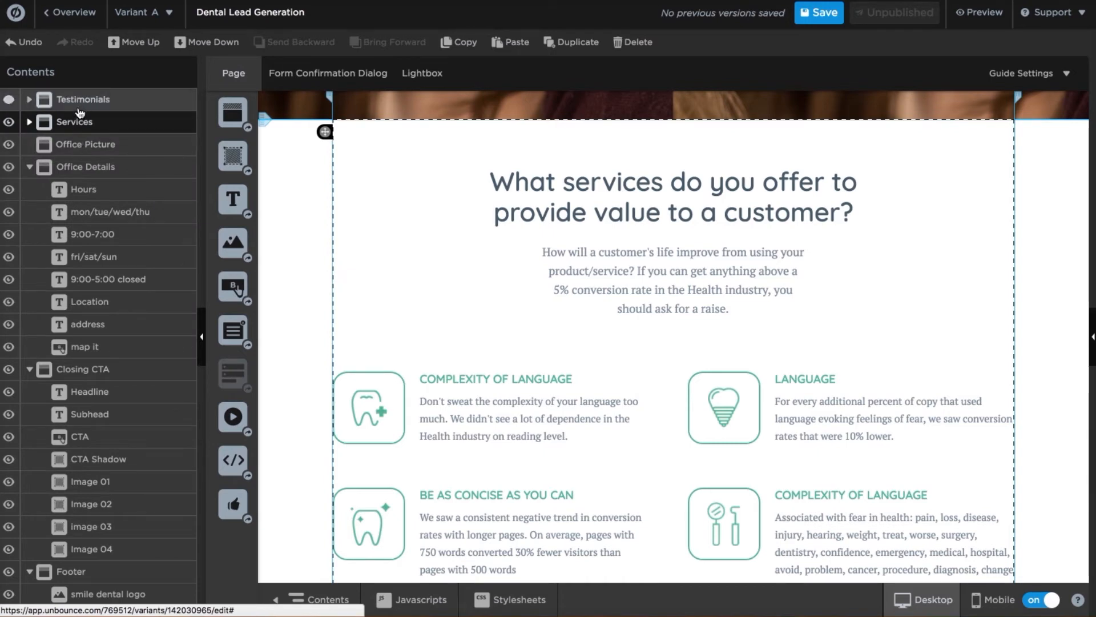
Hide the Hours heading in Office Details, then make it visible again.
{"action": "left_click", "coordinate": [89, 194]}
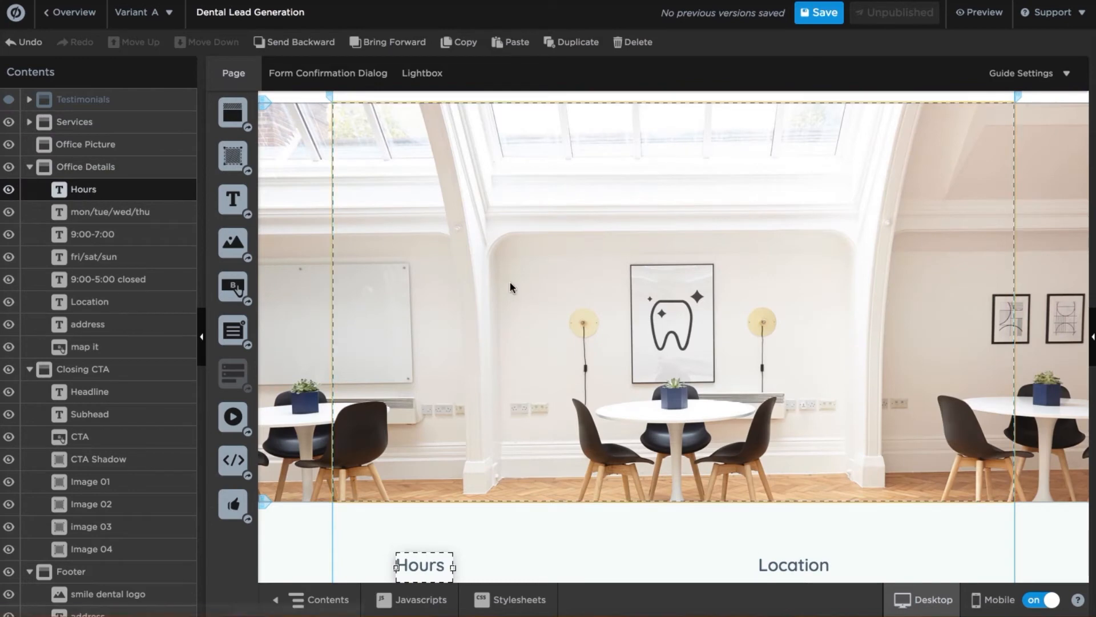
{"action": "scroll", "coordinate": [510, 282], "scroll_direction": "down", "scroll_amount": 4}
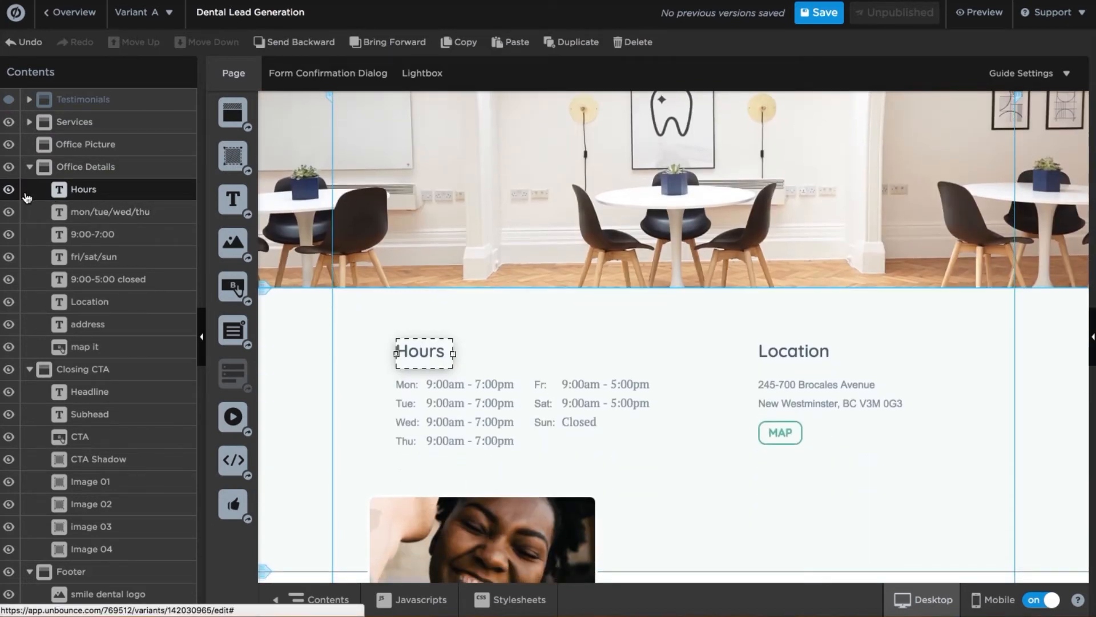
{"action": "left_click", "coordinate": [10, 194]}
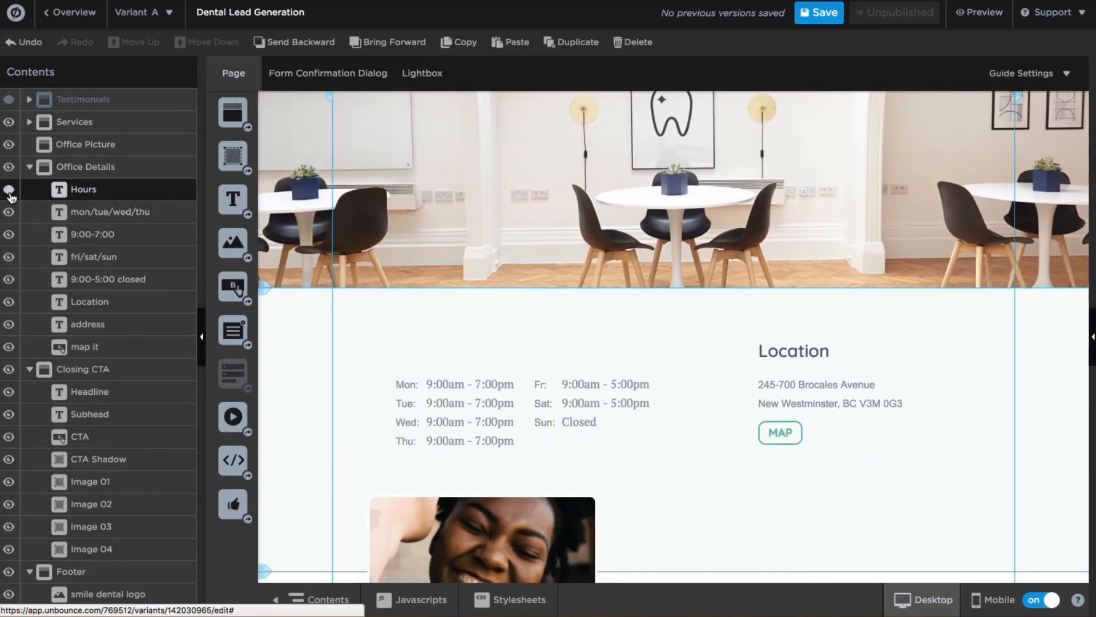
{"action": "left_click", "coordinate": [9, 194]}
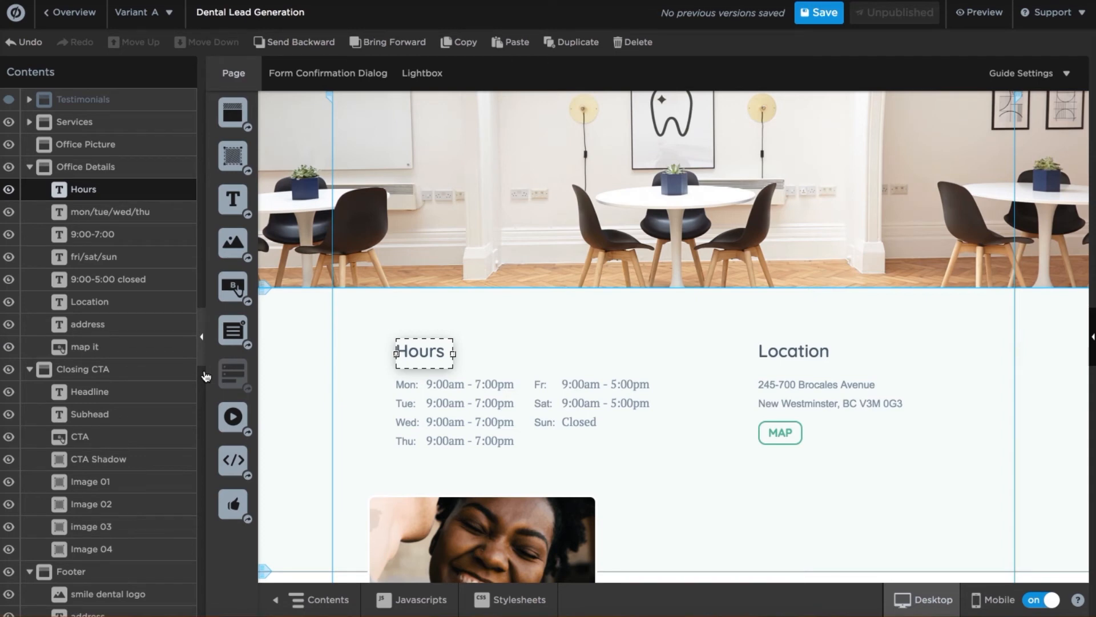
{"action": "scroll", "coordinate": [350, 365], "scroll_direction": "up", "scroll_amount": 10}
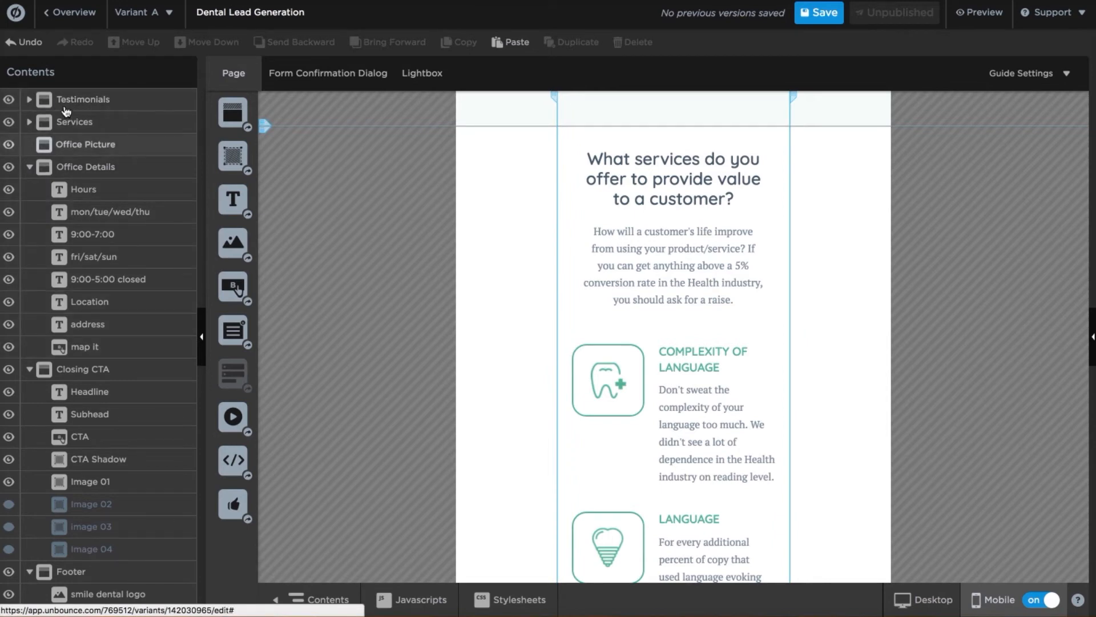
{"action": "scroll", "coordinate": [762, 342], "scroll_direction": "up", "scroll_amount": 5}
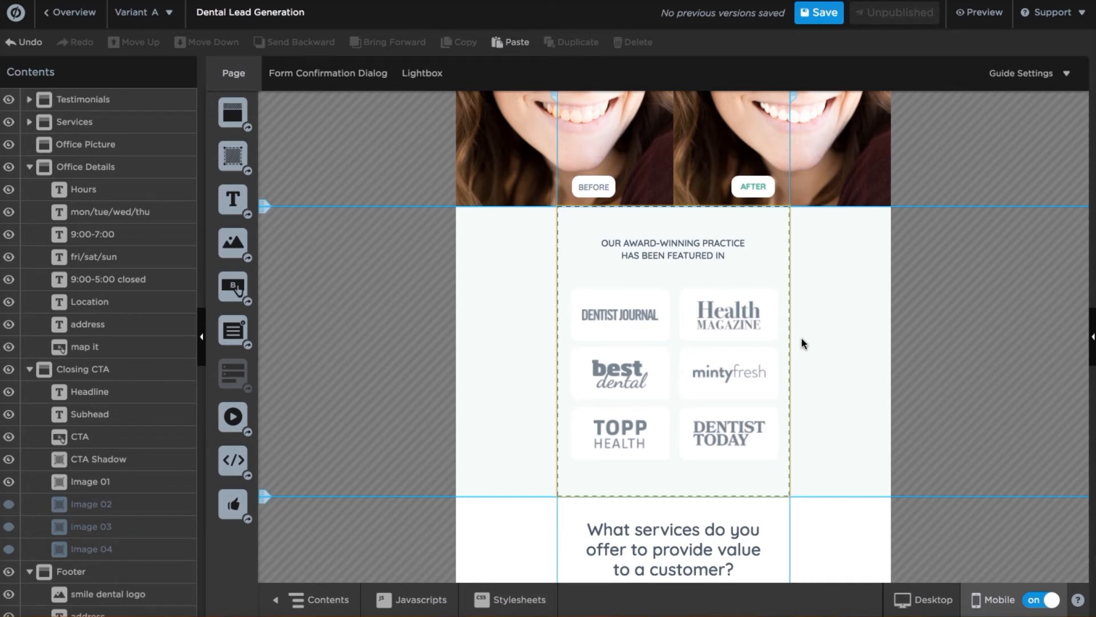
{"action": "left_click", "coordinate": [690, 249]}
{"action": "left_click", "coordinate": [692, 485]}
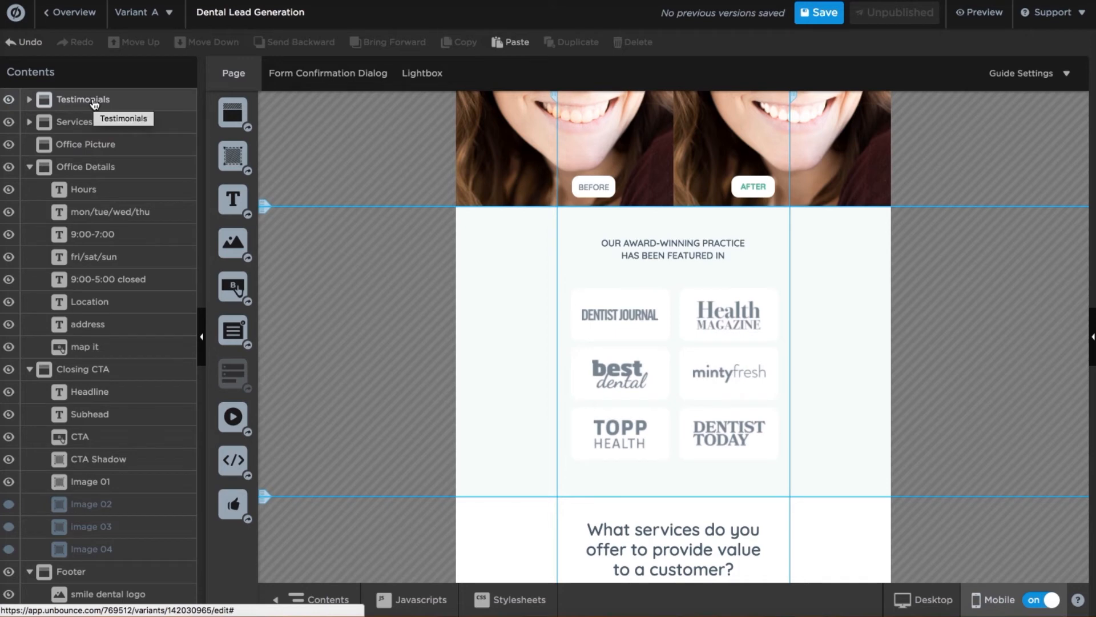
{"action": "left_click", "coordinate": [9, 101]}
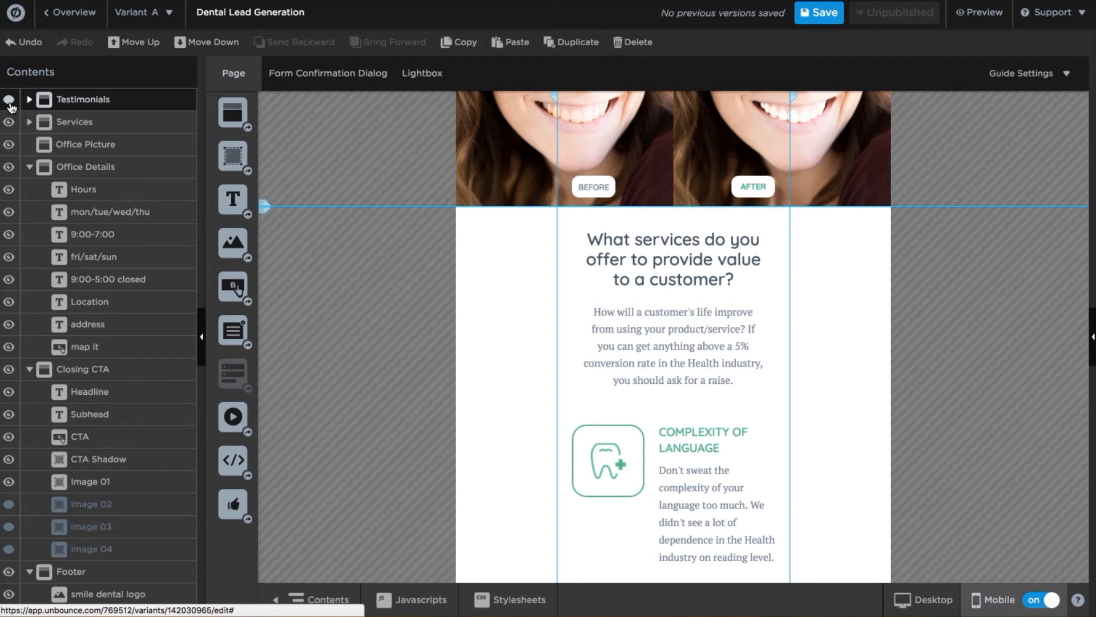
{"action": "left_click", "coordinate": [9, 99]}
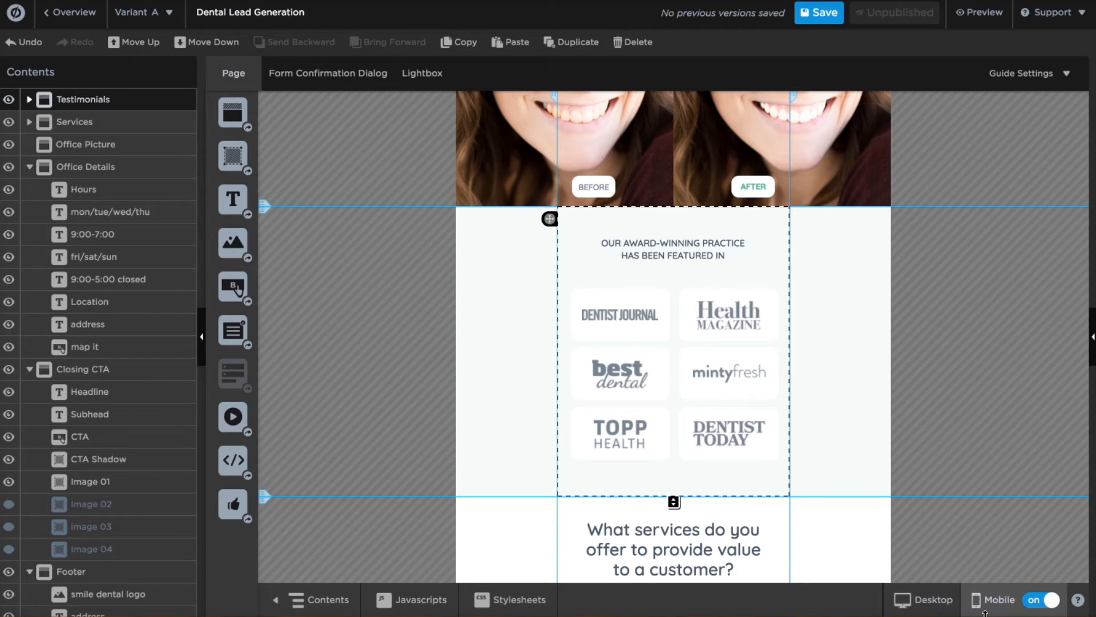
Review the Form Confirmation Dialog in its desktop and mobile layouts.
{"action": "left_click", "coordinate": [318, 78]}
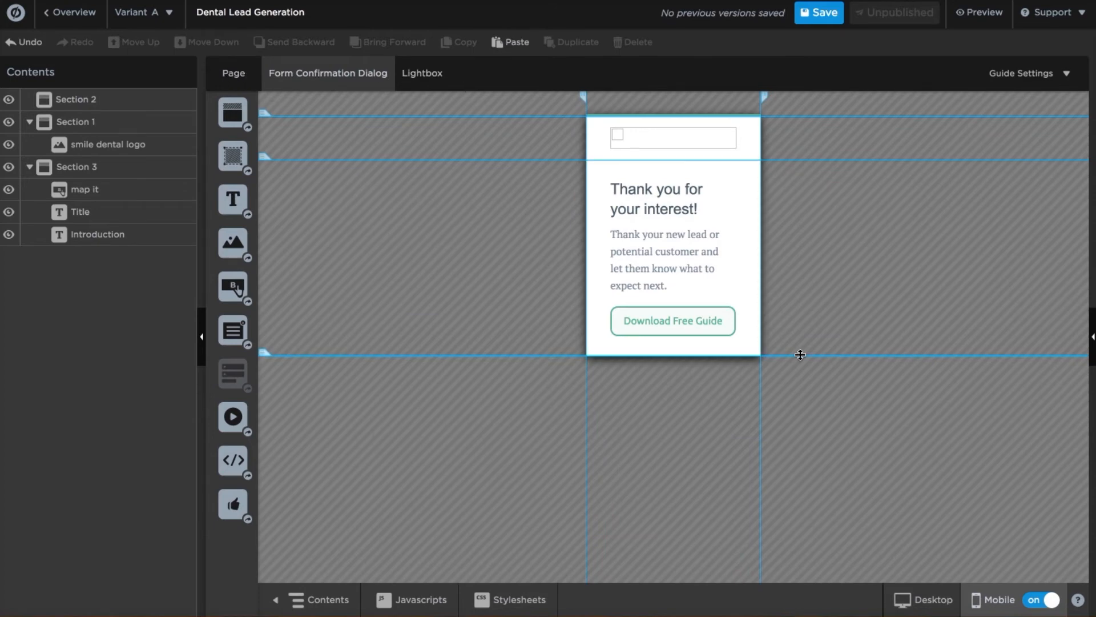
{"action": "left_click", "coordinate": [942, 600]}
{"action": "left_click", "coordinate": [992, 605]}
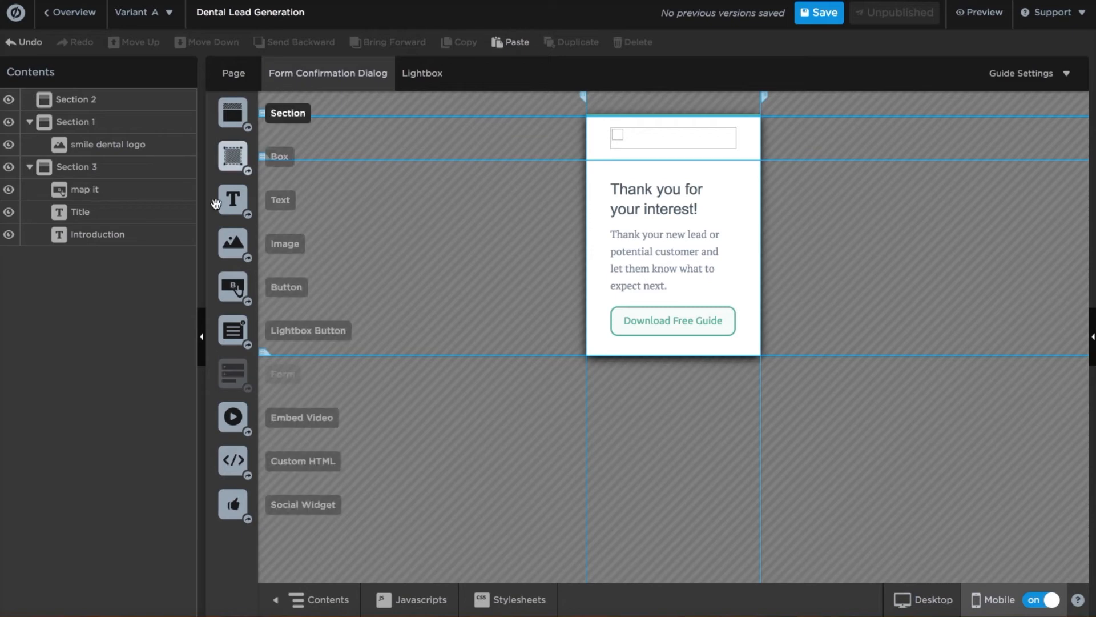
Return to the landing page's mobile layout with the Contents list closed.
{"action": "left_click", "coordinate": [201, 334]}
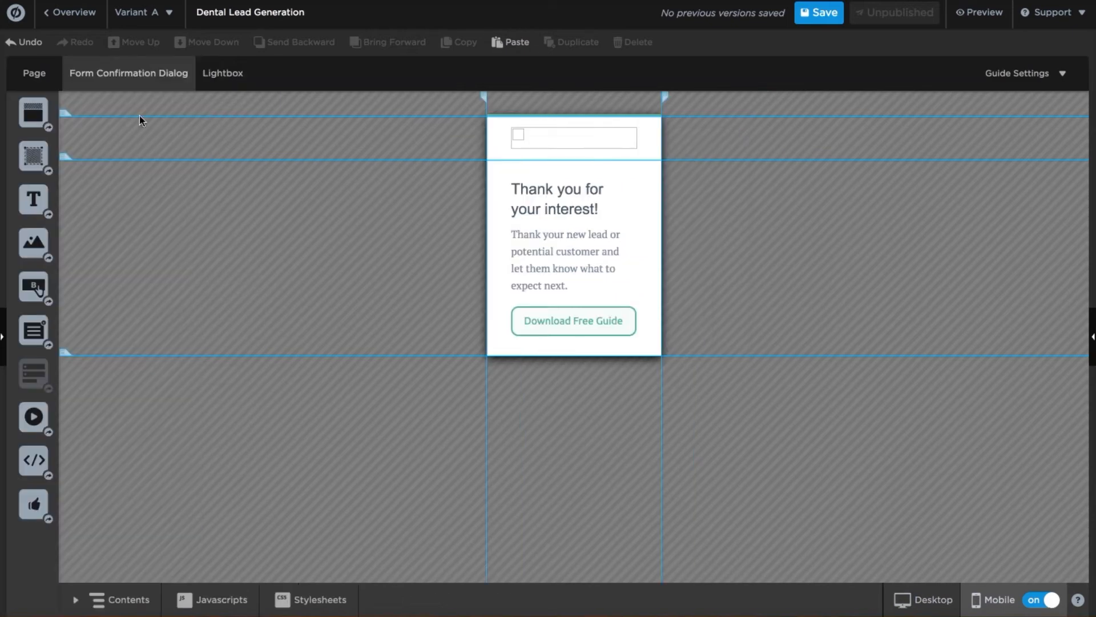
{"action": "left_click", "coordinate": [34, 73]}
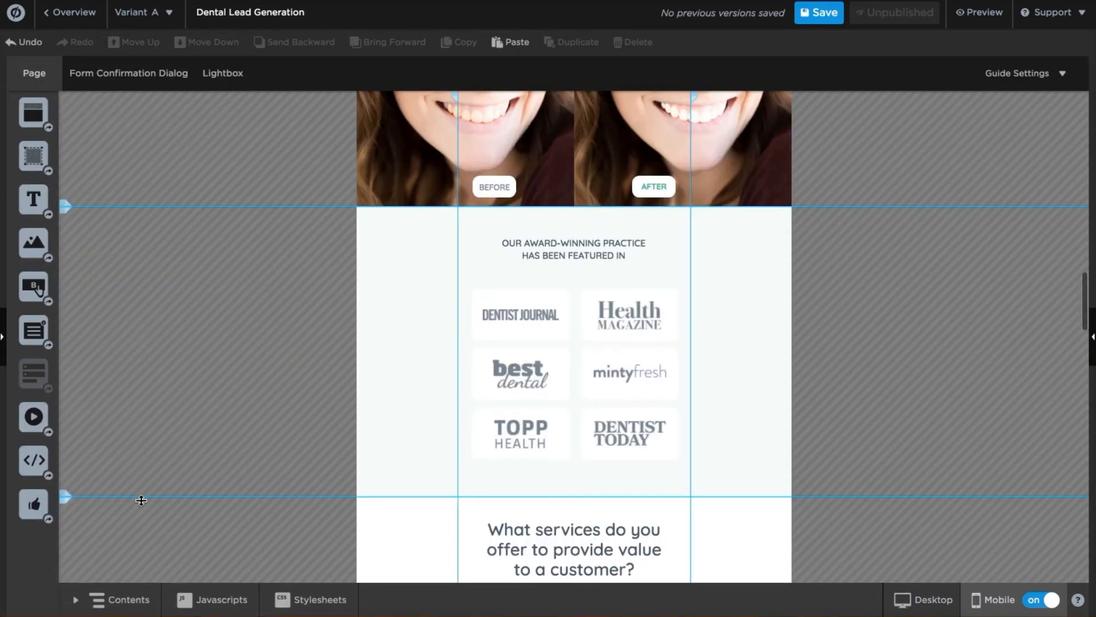
{"action": "left_click", "coordinate": [110, 600]}
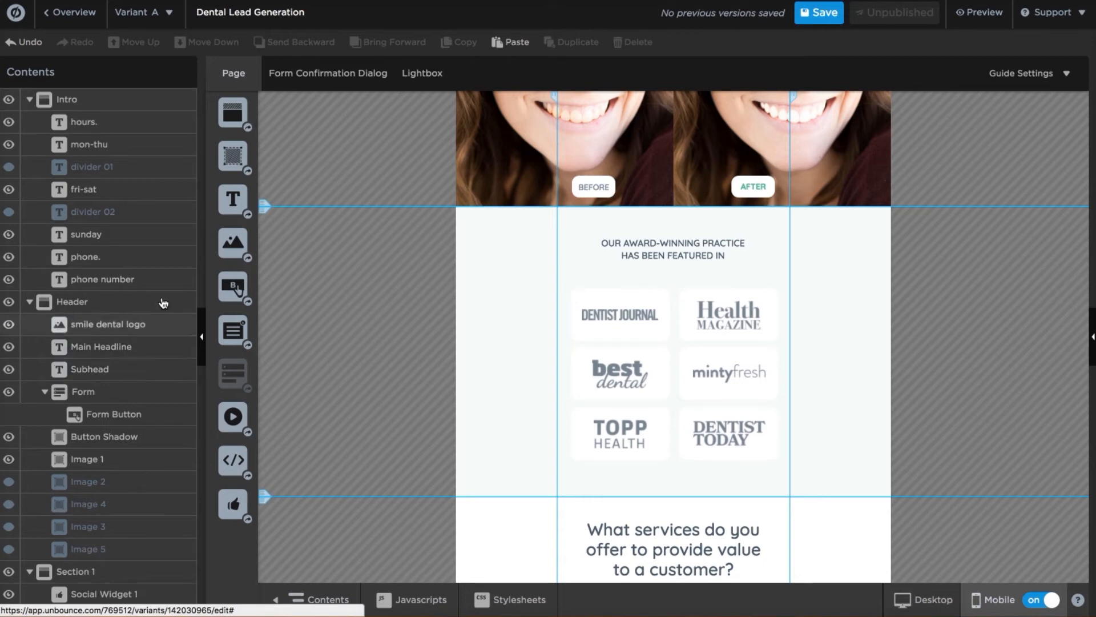
{"action": "left_click", "coordinate": [323, 599]}
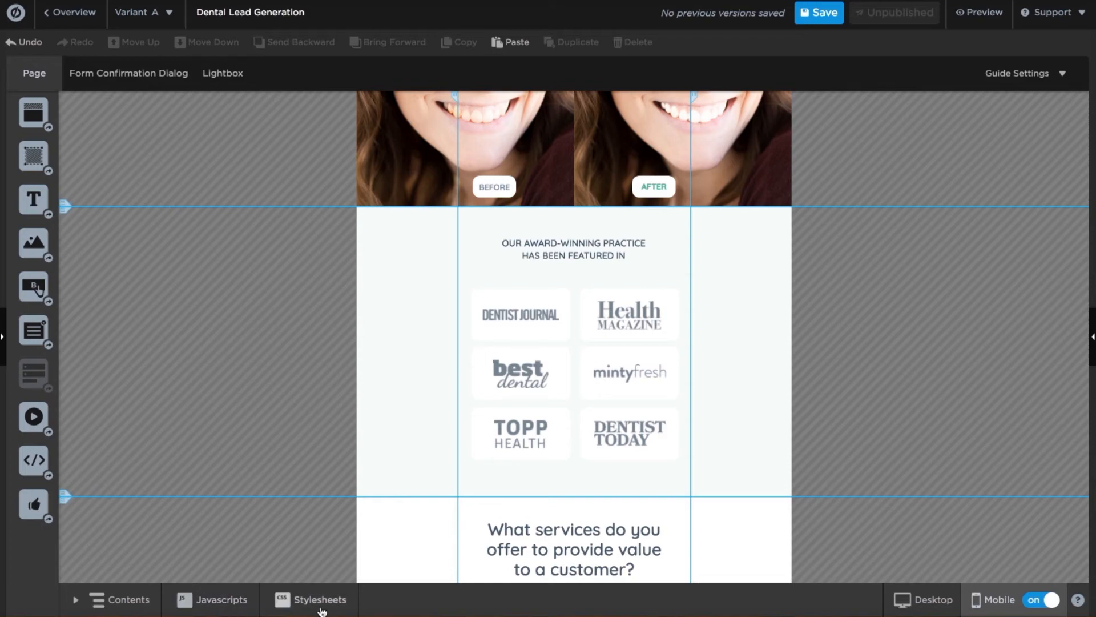
{"action": "left_click", "coordinate": [223, 602]}
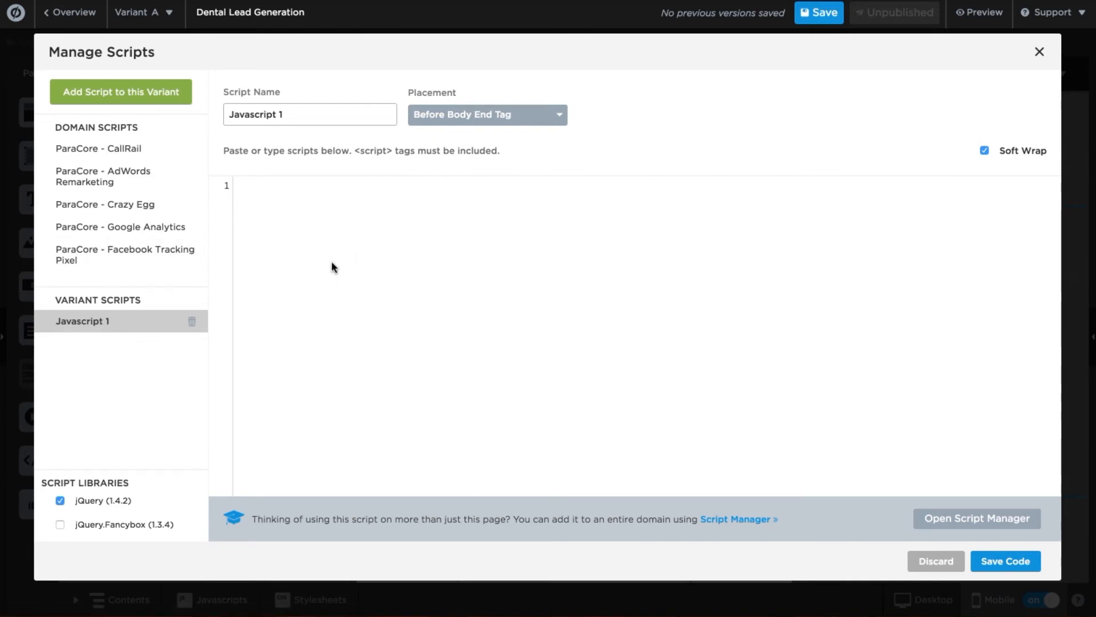
{"action": "left_click", "coordinate": [482, 122]}
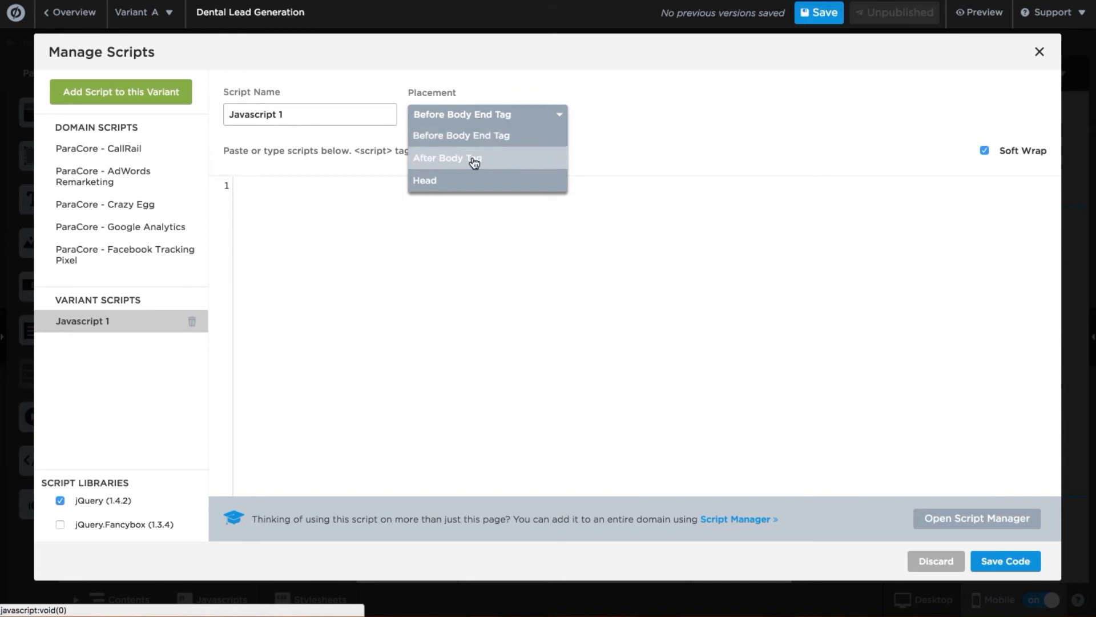
{"action": "left_click", "coordinate": [398, 239]}
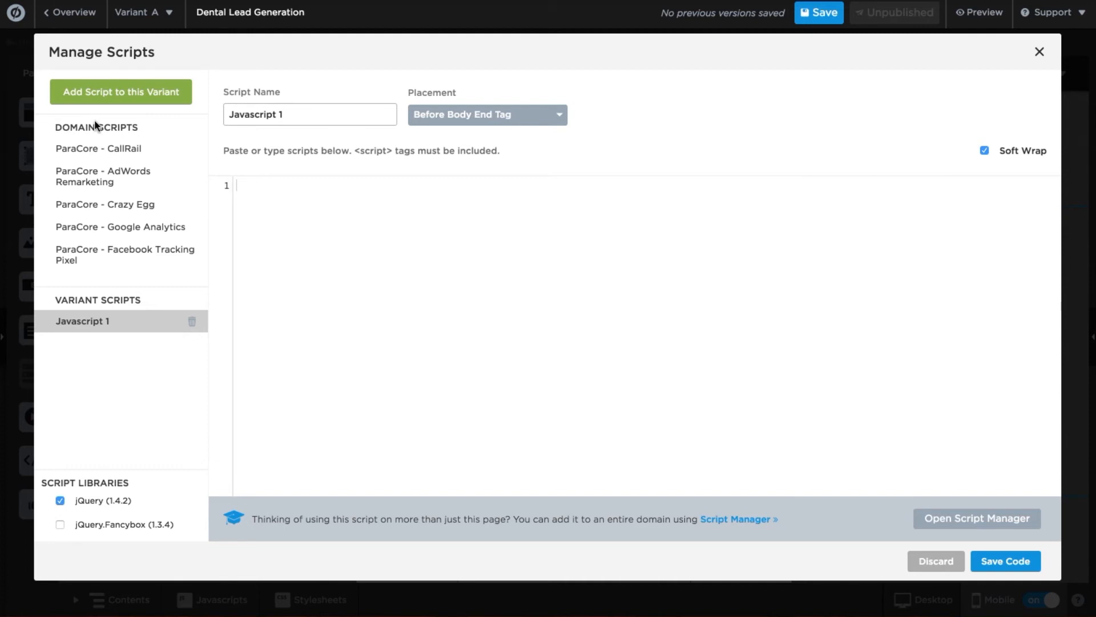
{"action": "left_click", "coordinate": [109, 155]}
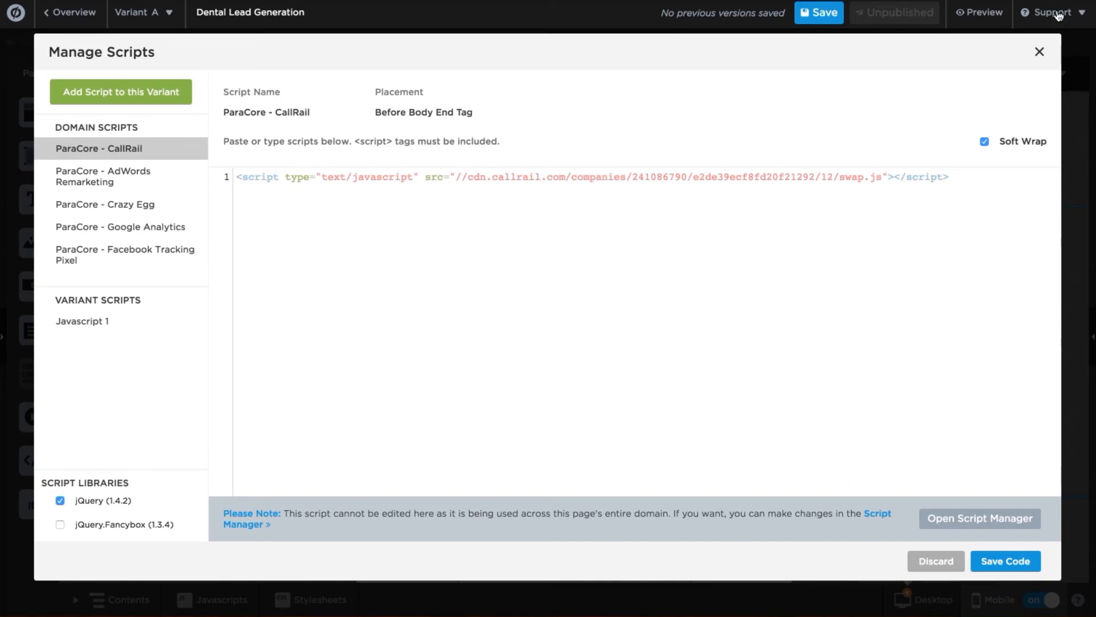
{"action": "left_click", "coordinate": [1040, 53]}
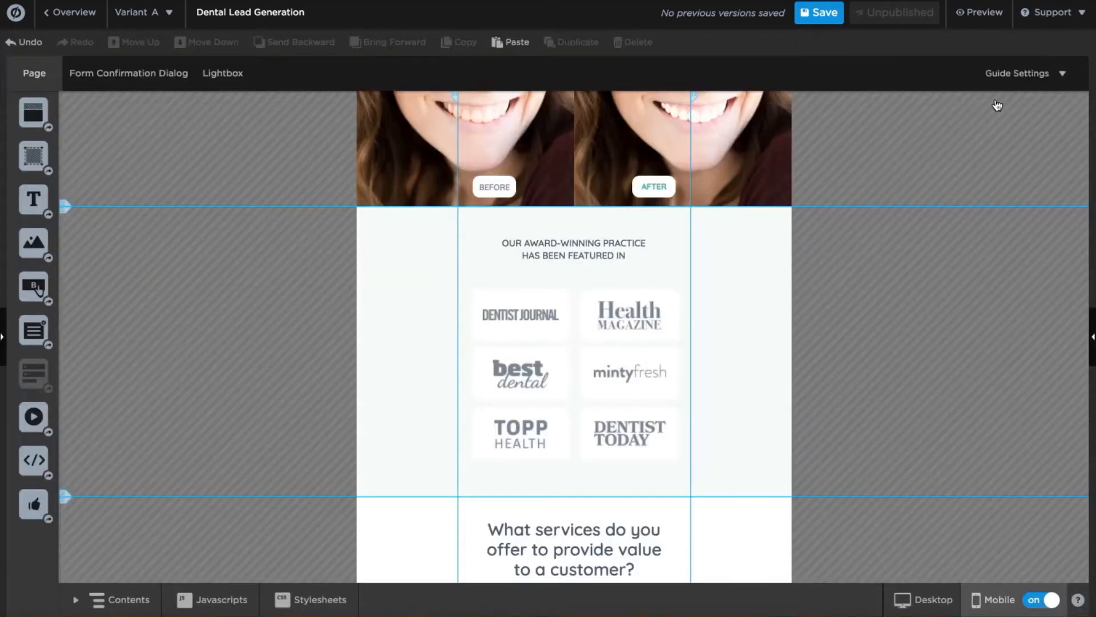
{"action": "left_click", "coordinate": [330, 599]}
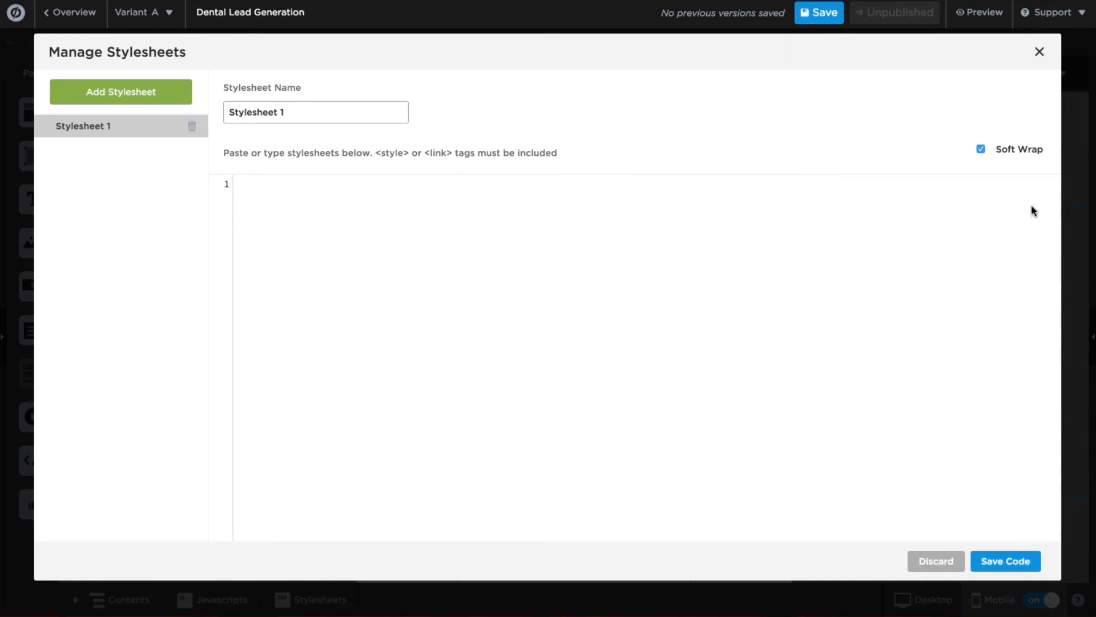
{"action": "left_click", "coordinate": [1040, 53]}
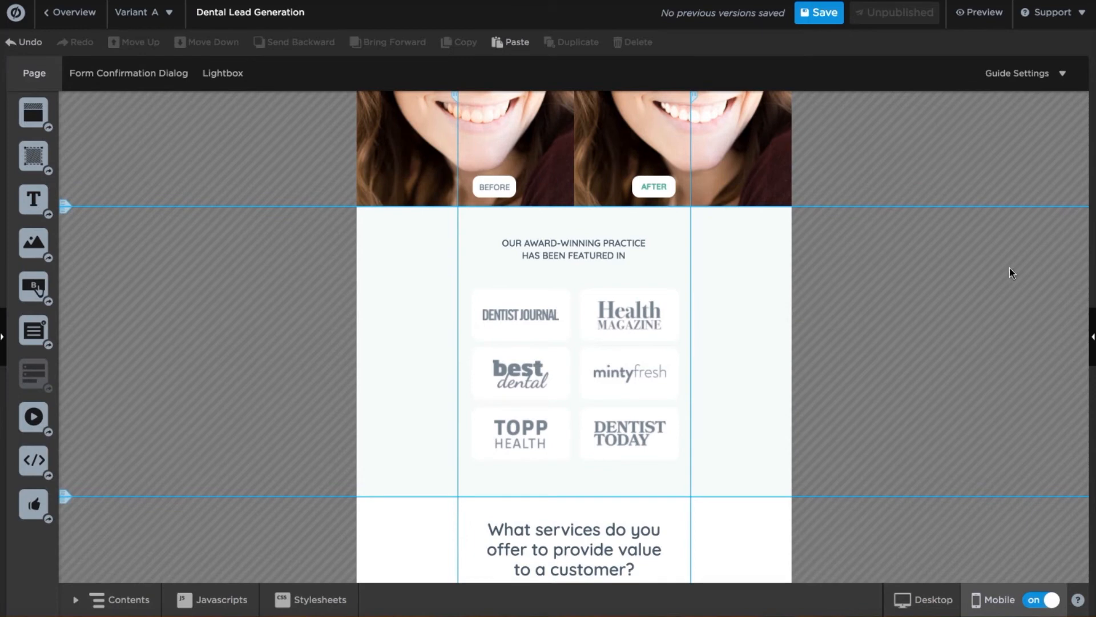
Open Page Properties and review the empty Keywords, Description and Title fields.
{"action": "left_click", "coordinate": [1092, 340]}
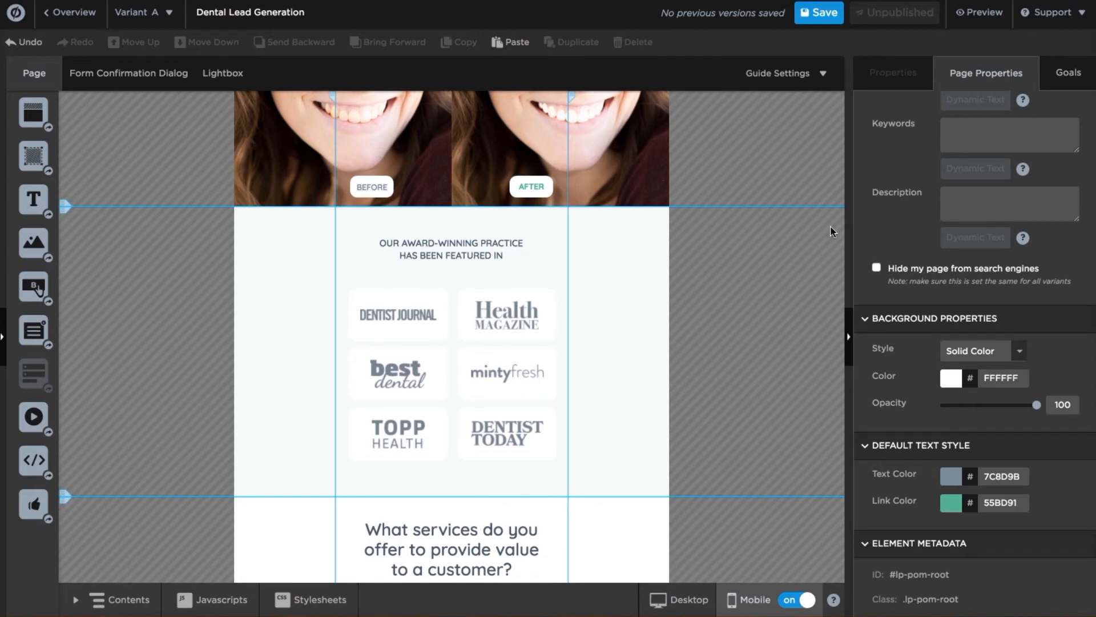
{"action": "left_click", "coordinate": [976, 136]}
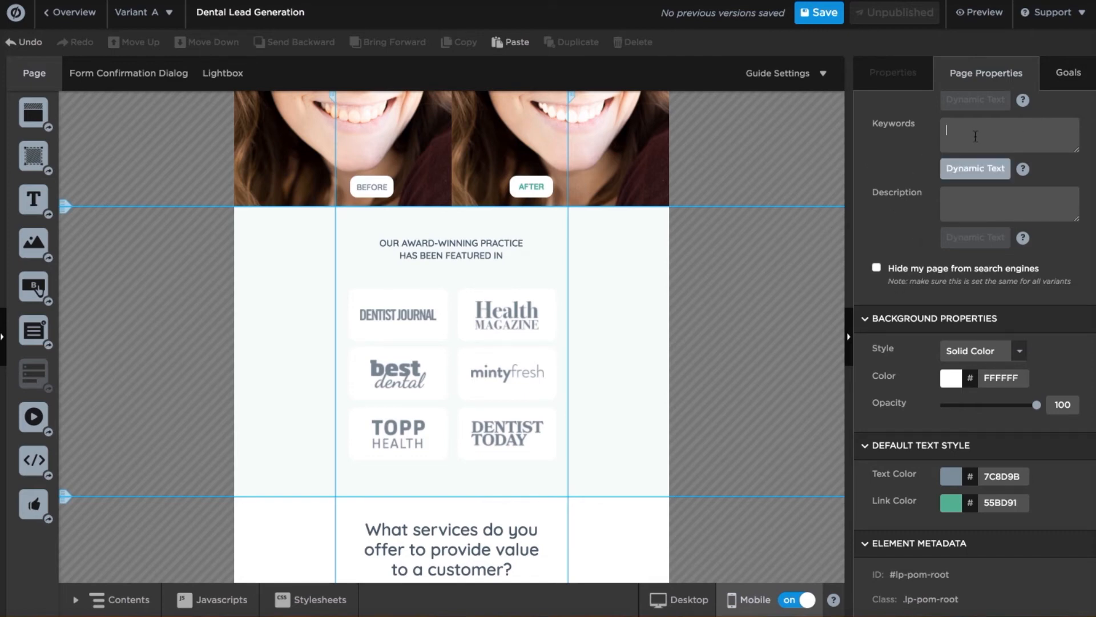
{"action": "left_click", "coordinate": [964, 210]}
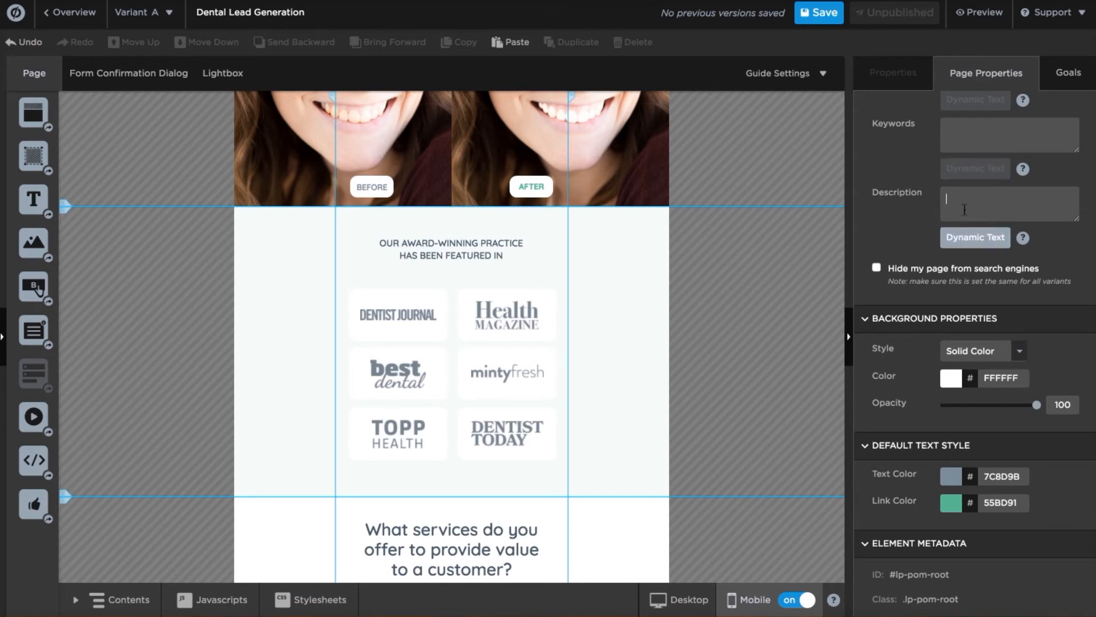
{"action": "scroll", "coordinate": [965, 211], "scroll_direction": "up", "scroll_amount": 5}
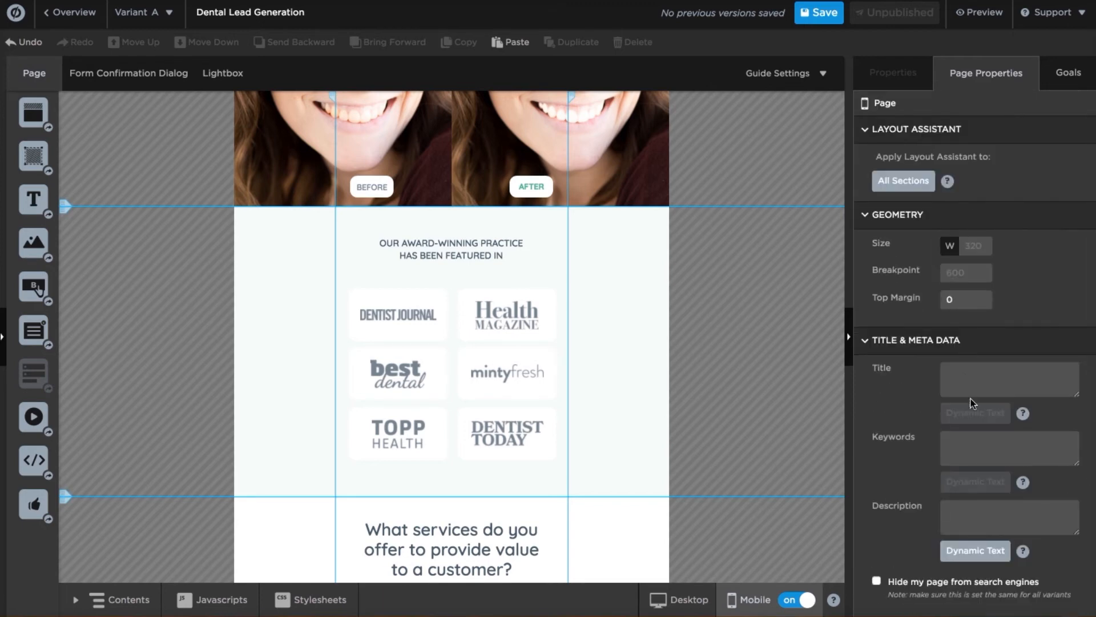
{"action": "left_click", "coordinate": [971, 382]}
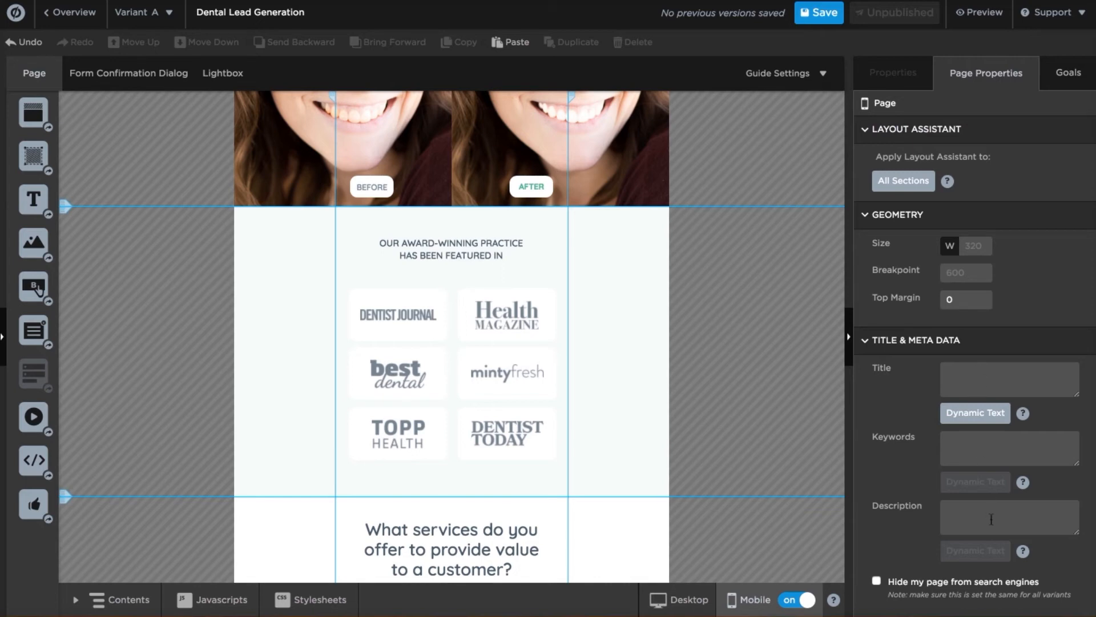
{"action": "scroll", "coordinate": [979, 368], "scroll_direction": "down", "scroll_amount": 3}
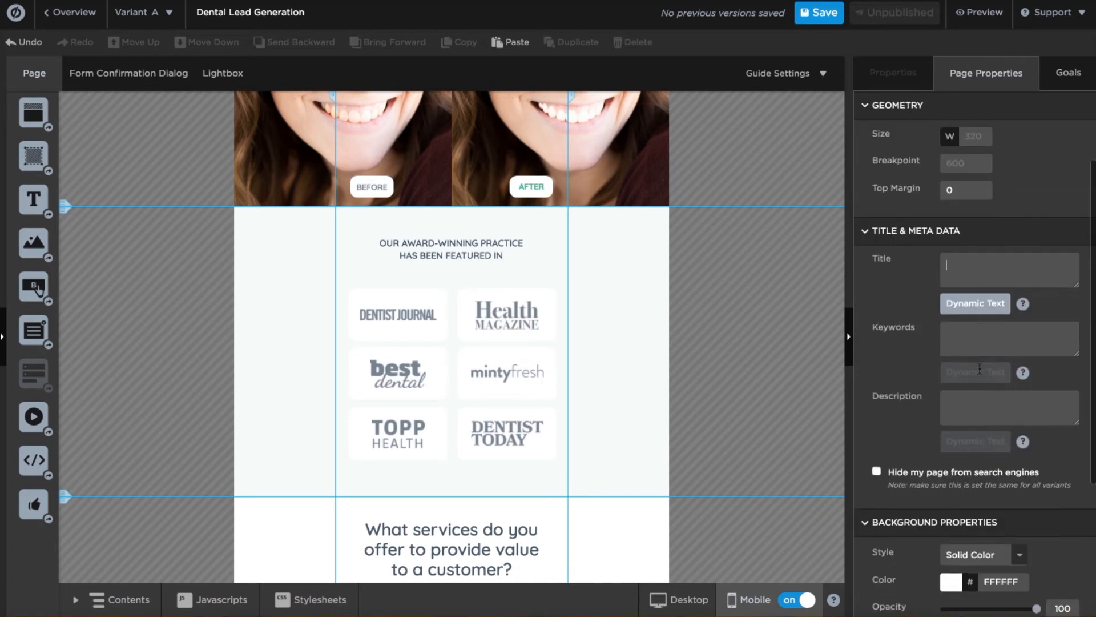
{"action": "scroll", "coordinate": [980, 368], "scroll_direction": "down", "scroll_amount": 2}
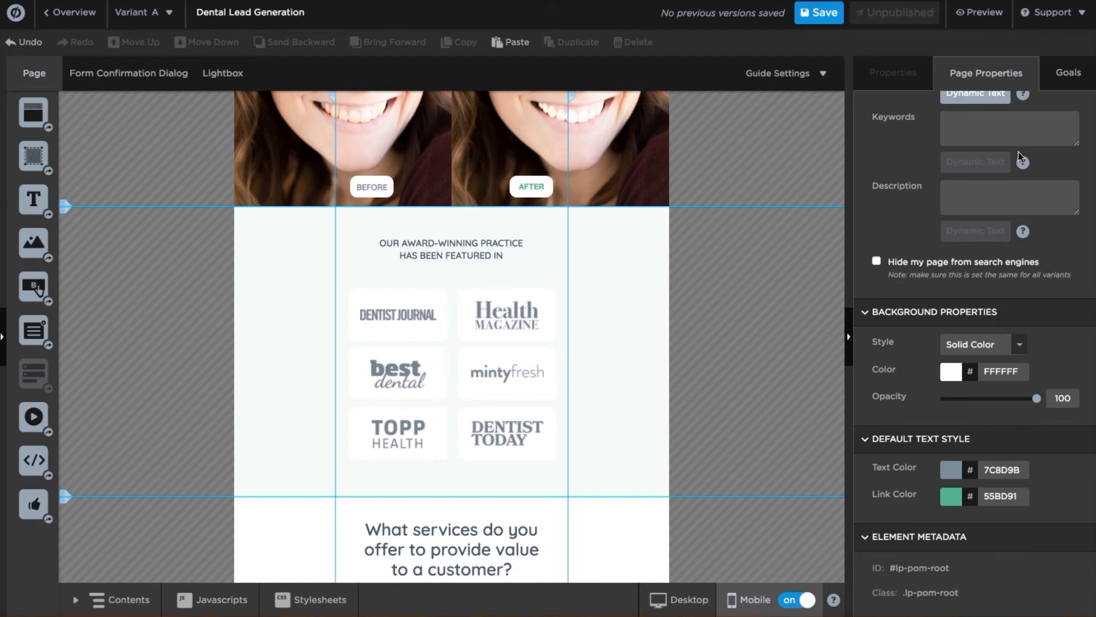
Show the Conversion Goals (Form Submission tracked, Lightbox not) and return the canvas to desktop layout.
{"action": "left_click", "coordinate": [1059, 77]}
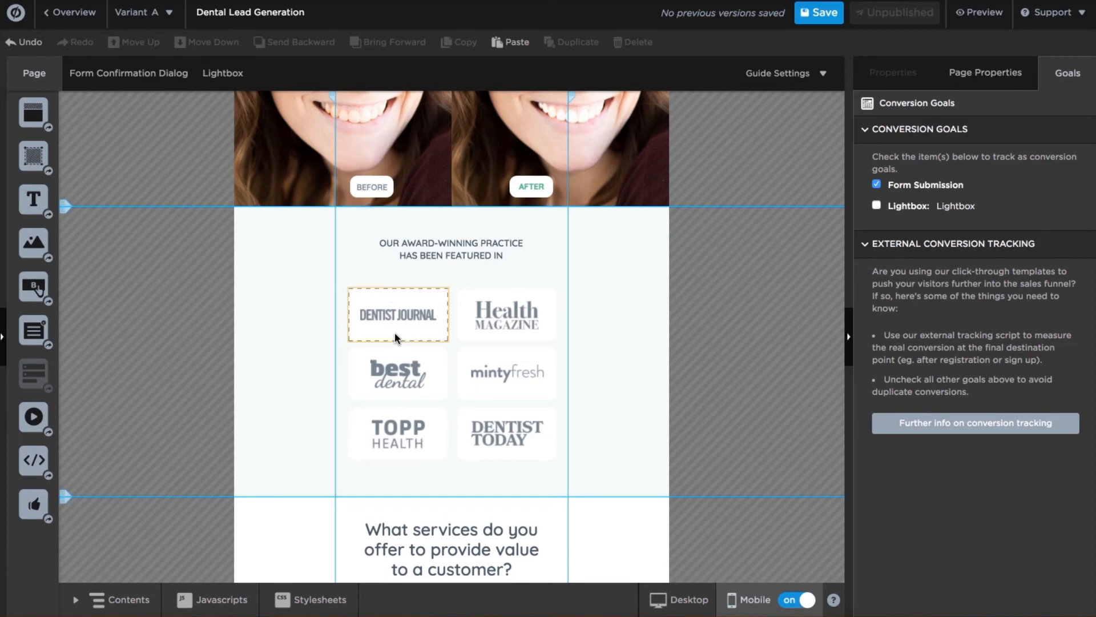
{"action": "left_click", "coordinate": [698, 609]}
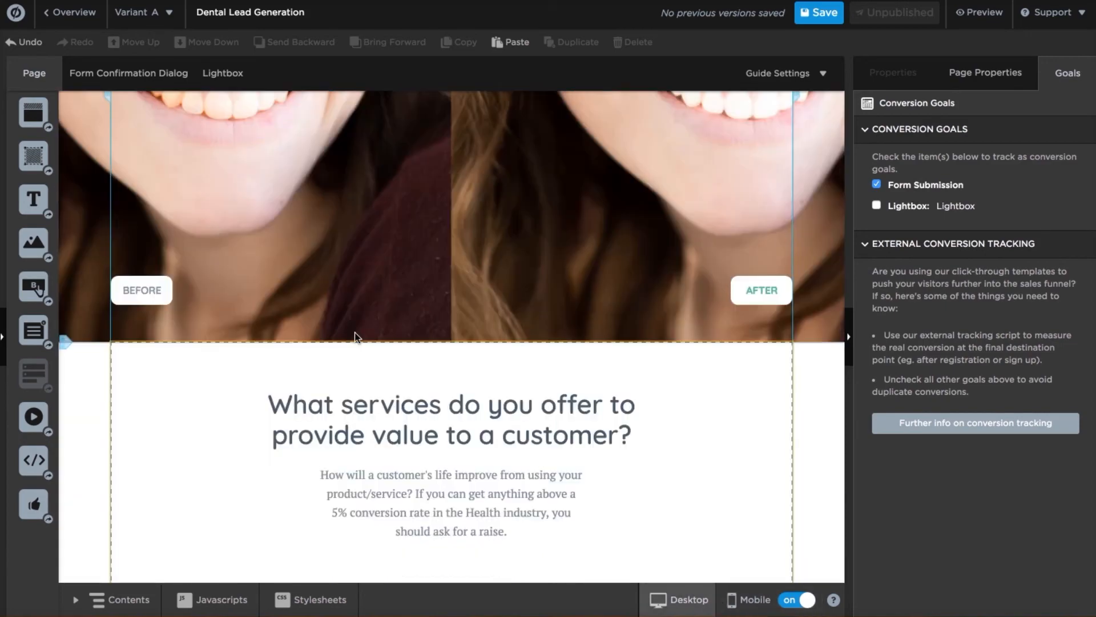
{"action": "scroll", "coordinate": [390, 436], "scroll_direction": "up", "scroll_amount": 15}
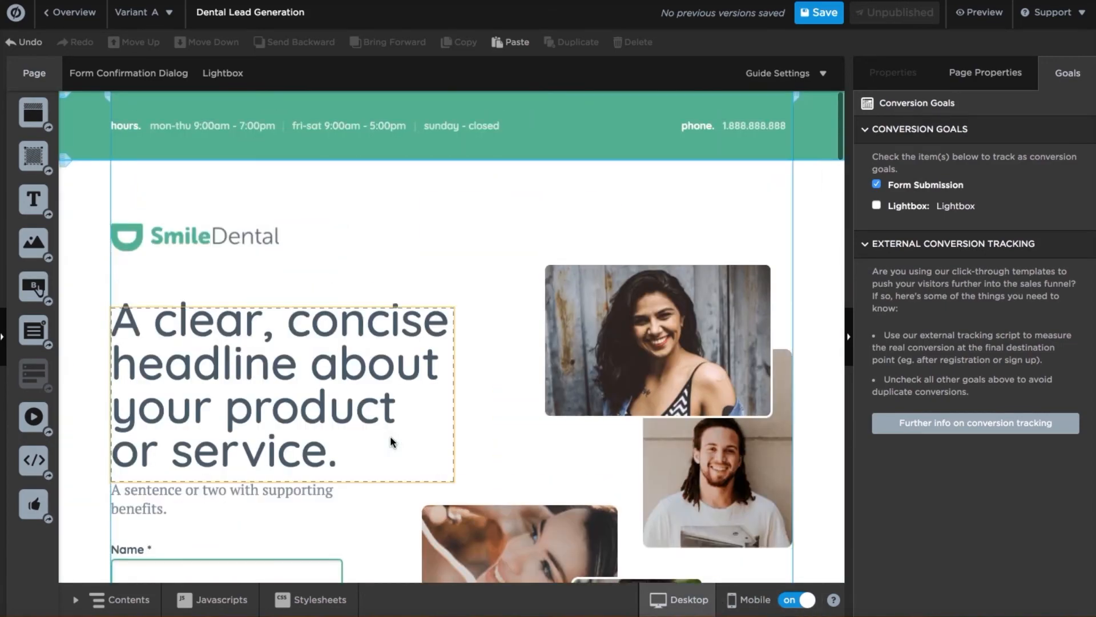
{"action": "scroll", "coordinate": [392, 441], "scroll_direction": "down", "scroll_amount": 15}
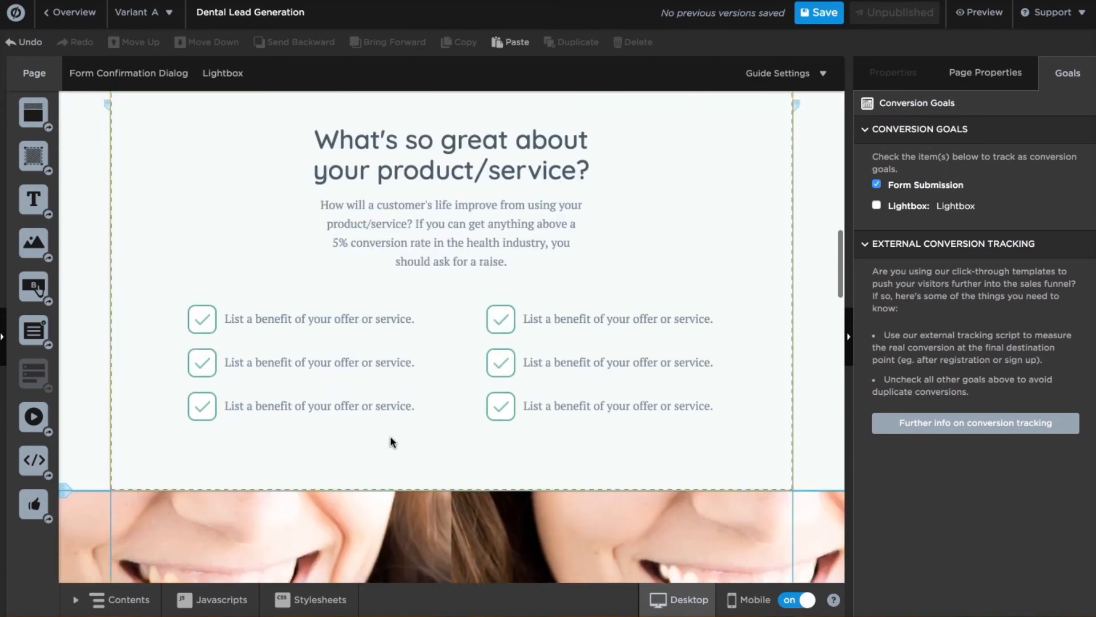
{"action": "scroll", "coordinate": [392, 442], "scroll_direction": "up", "scroll_amount": 8}
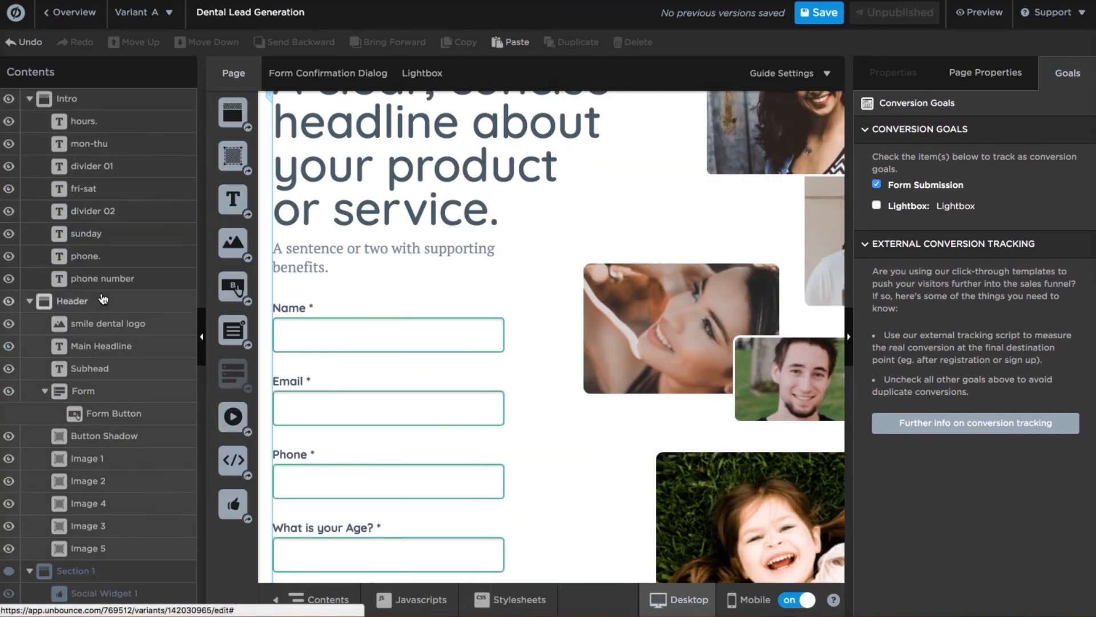
Set the Section 1 Contact Us! button's click action to Call a number with the practice's phone.
{"action": "scroll", "coordinate": [103, 298], "scroll_direction": "down", "scroll_amount": 3}
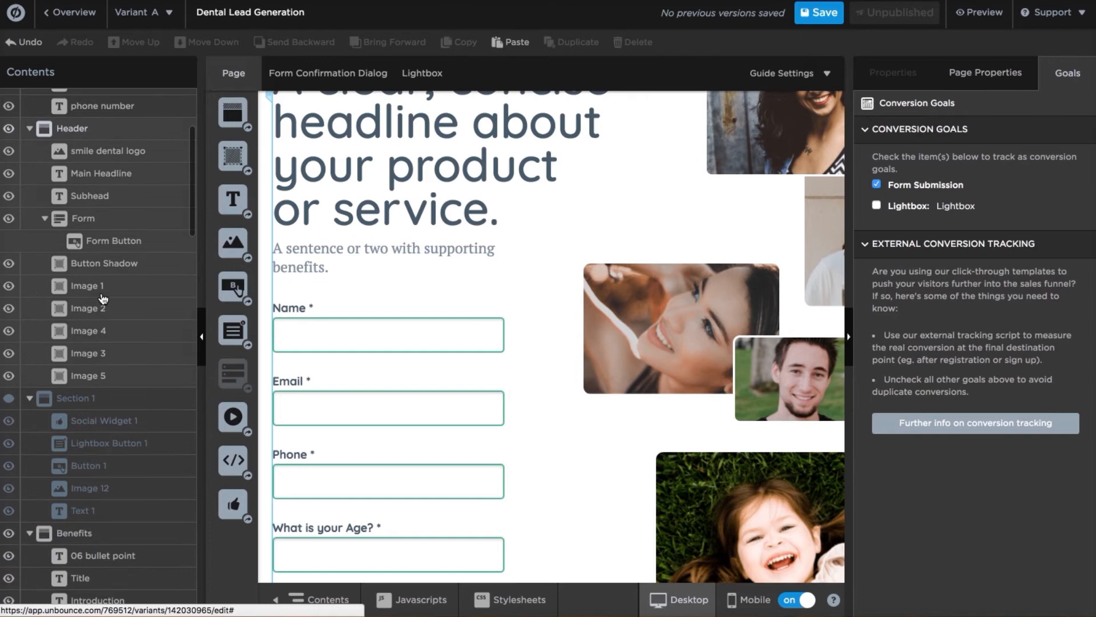
{"action": "left_click", "coordinate": [16, 407]}
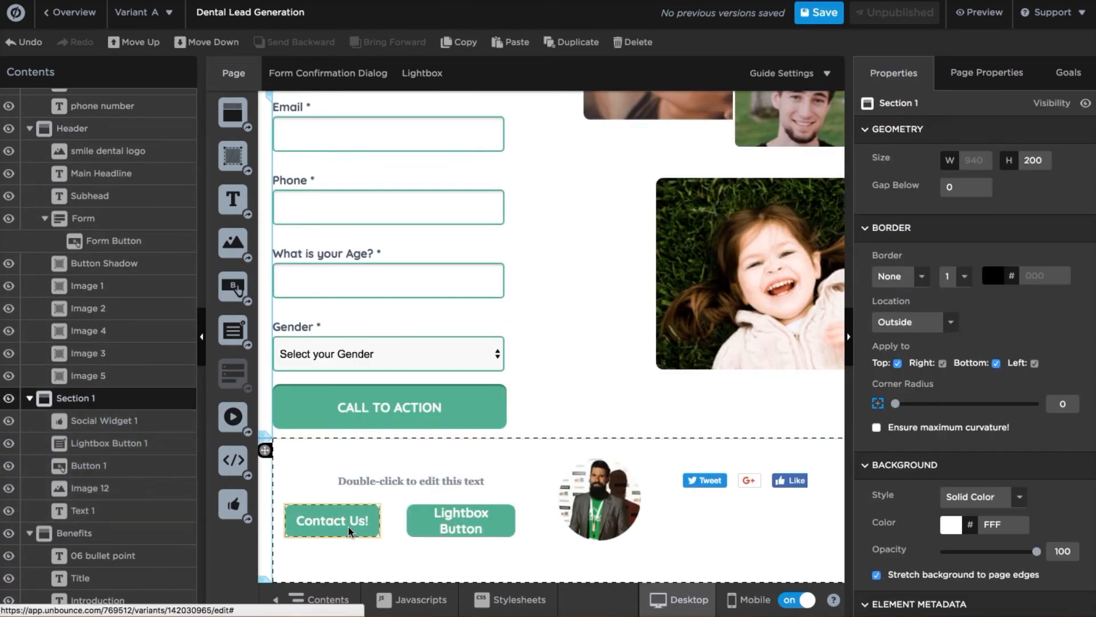
{"action": "left_click", "coordinate": [350, 530]}
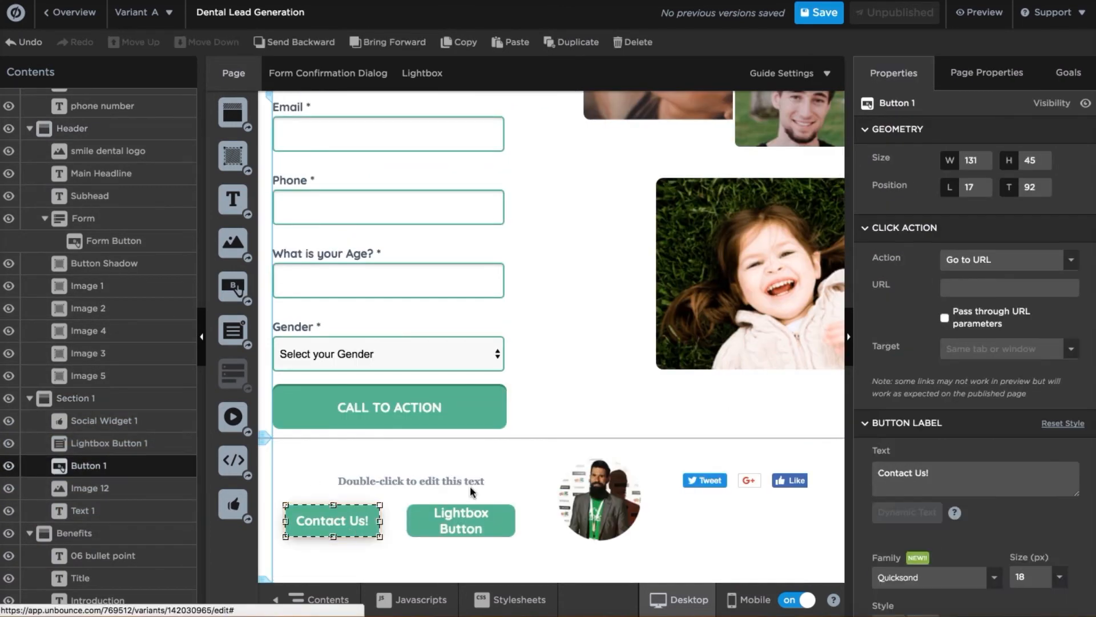
{"action": "left_click", "coordinate": [1073, 262]}
{"action": "left_click", "coordinate": [1044, 352]}
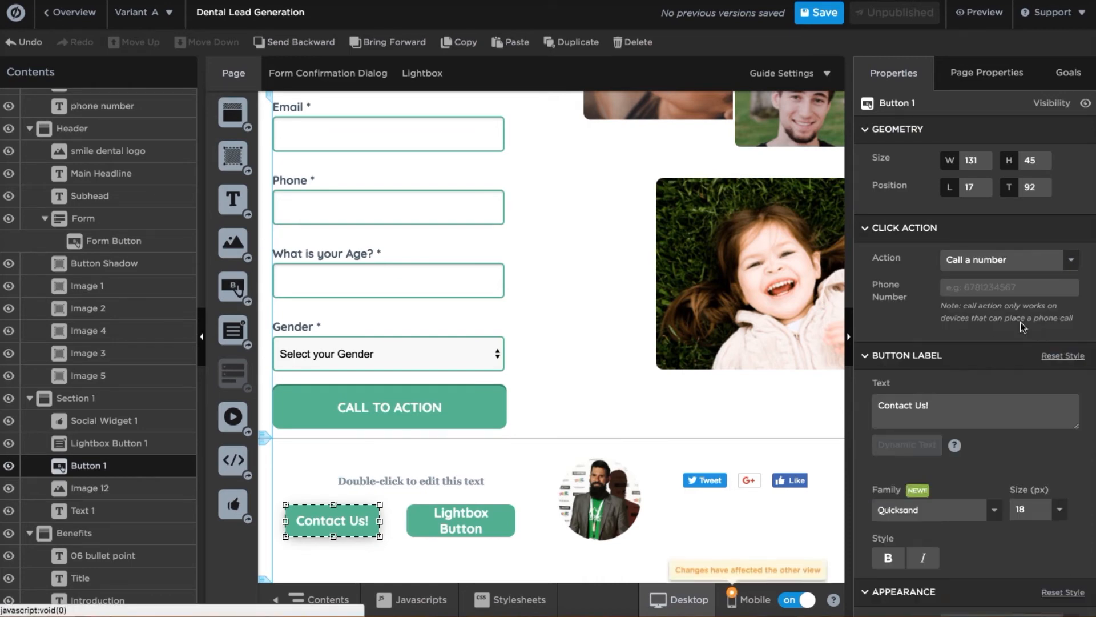
{"action": "left_click", "coordinate": [998, 291]}
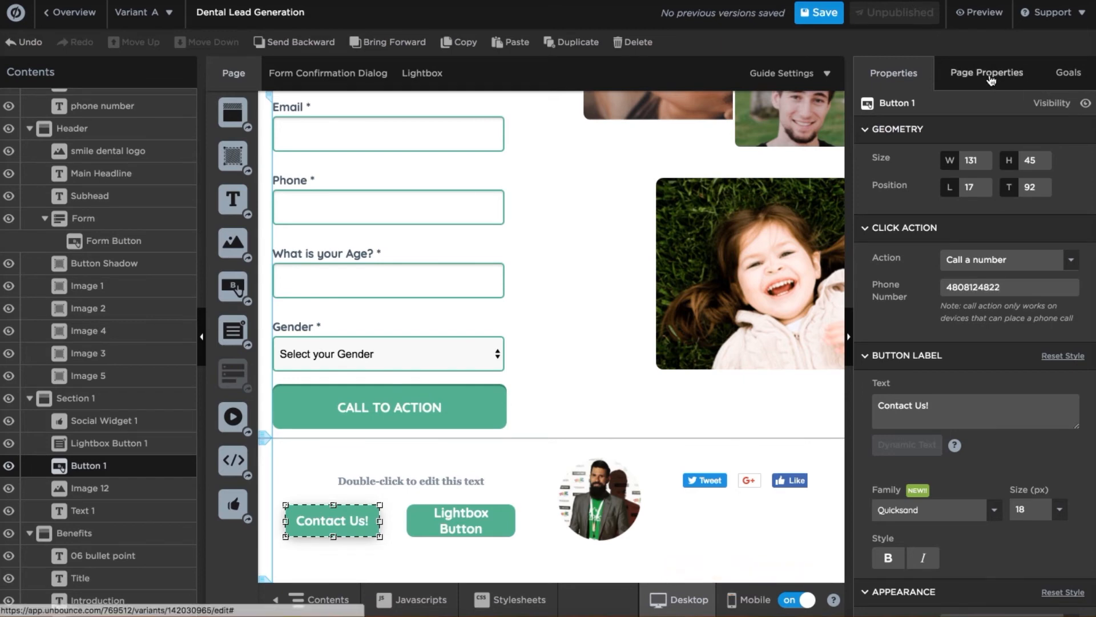
Tick the Contact Us! phone number as a conversion goal alongside Form Submission.
{"action": "left_click", "coordinate": [1066, 73]}
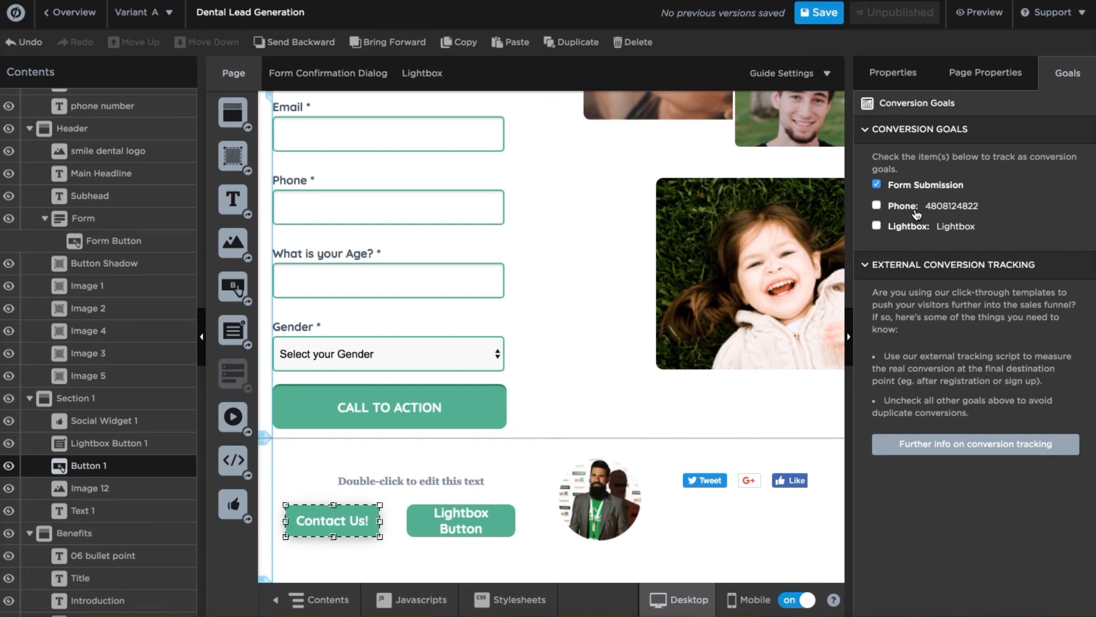
{"action": "left_click", "coordinate": [878, 209]}
Collapse both side panels, save the page, and return to the Dental Lead Generation overview.
{"action": "left_click", "coordinate": [851, 339]}
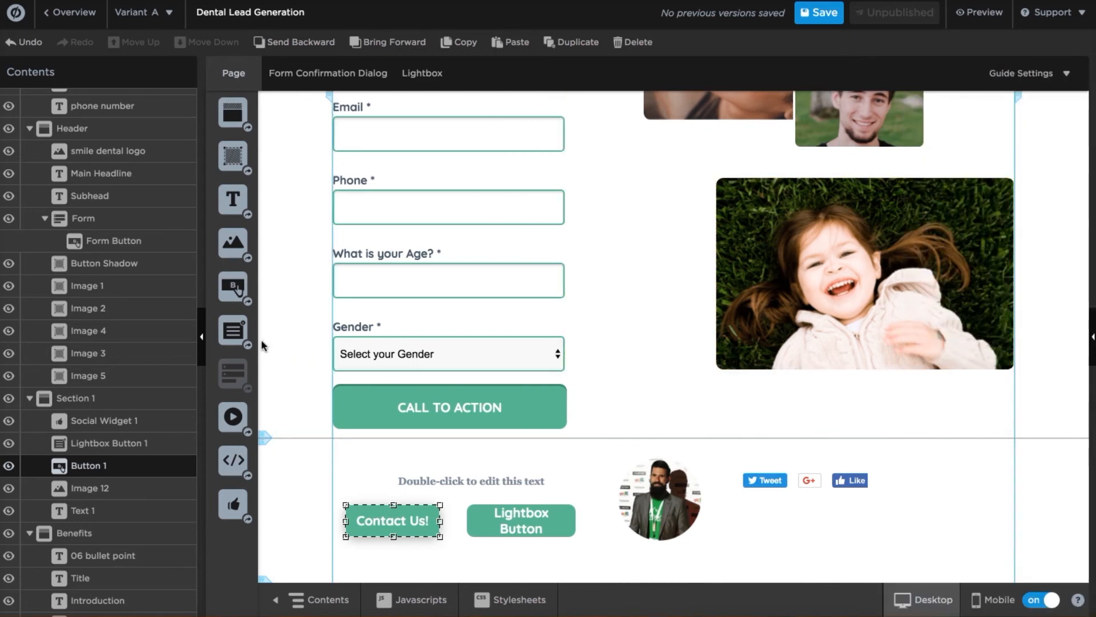
{"action": "left_click", "coordinate": [201, 338]}
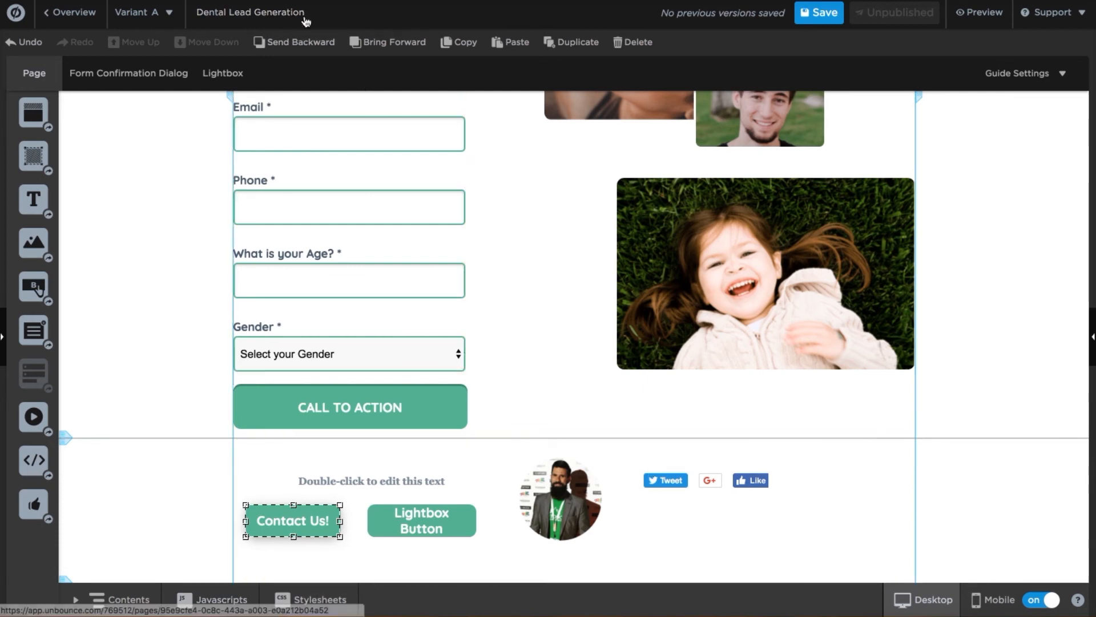
{"action": "left_click", "coordinate": [834, 15]}
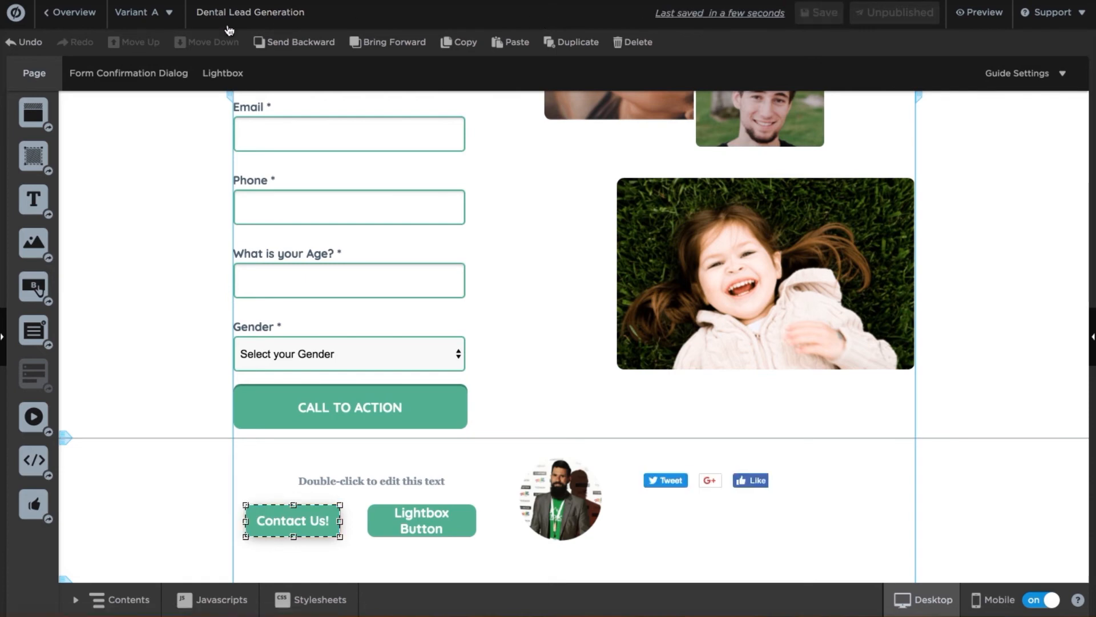
{"action": "left_click", "coordinate": [247, 17]}
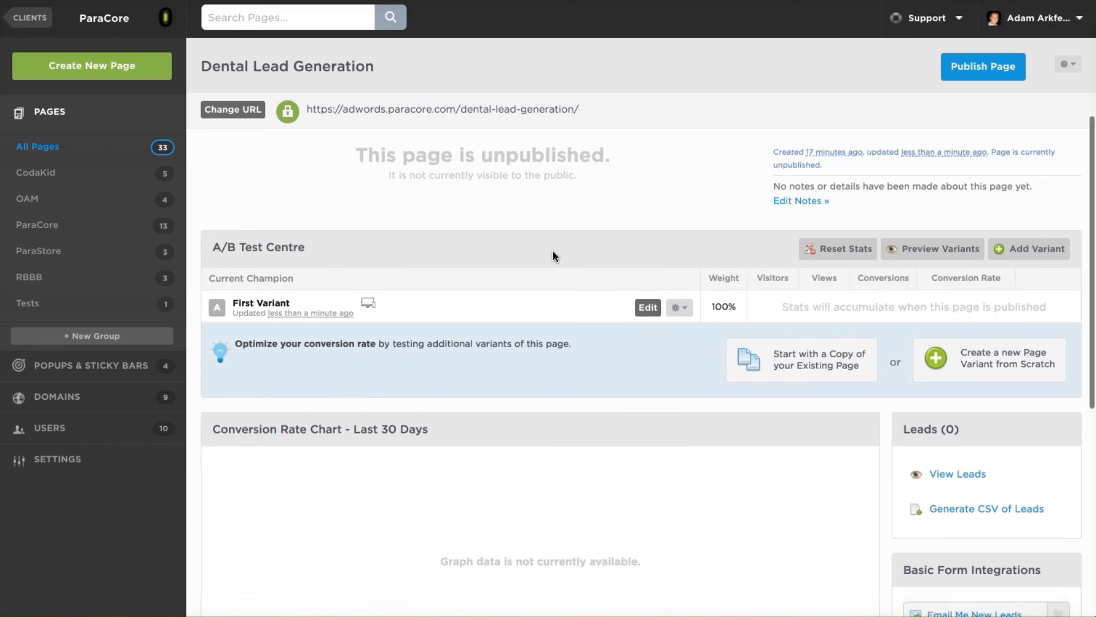
{"action": "scroll", "coordinate": [553, 255], "scroll_direction": "down", "scroll_amount": 1}
{"action": "scroll", "coordinate": [553, 255], "scroll_direction": "up", "scroll_amount": 1}
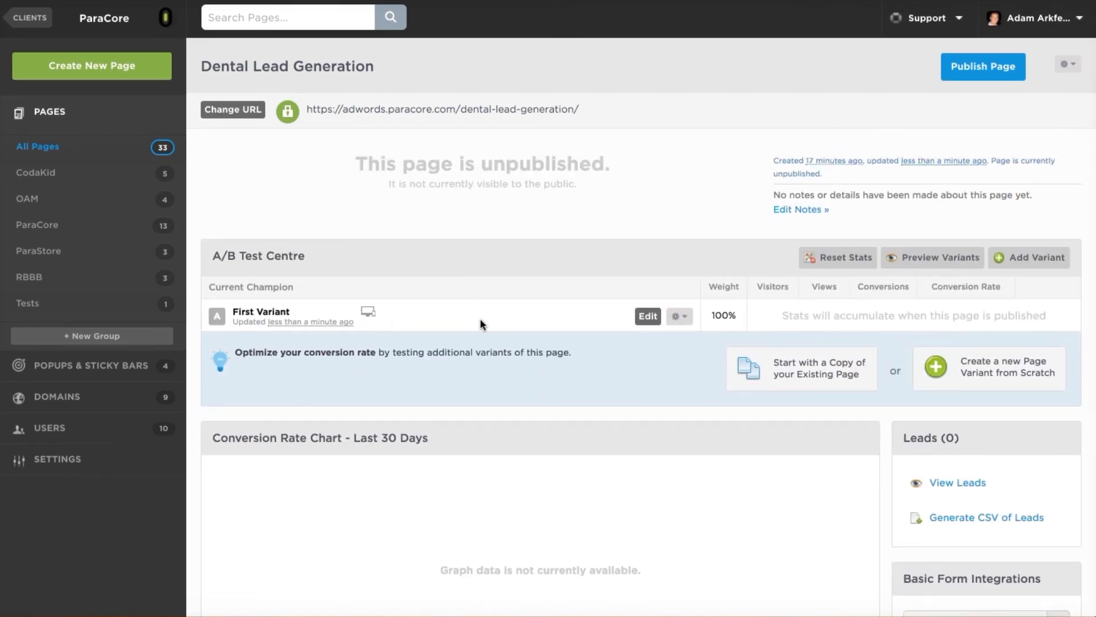
{"action": "left_click", "coordinate": [676, 317]}
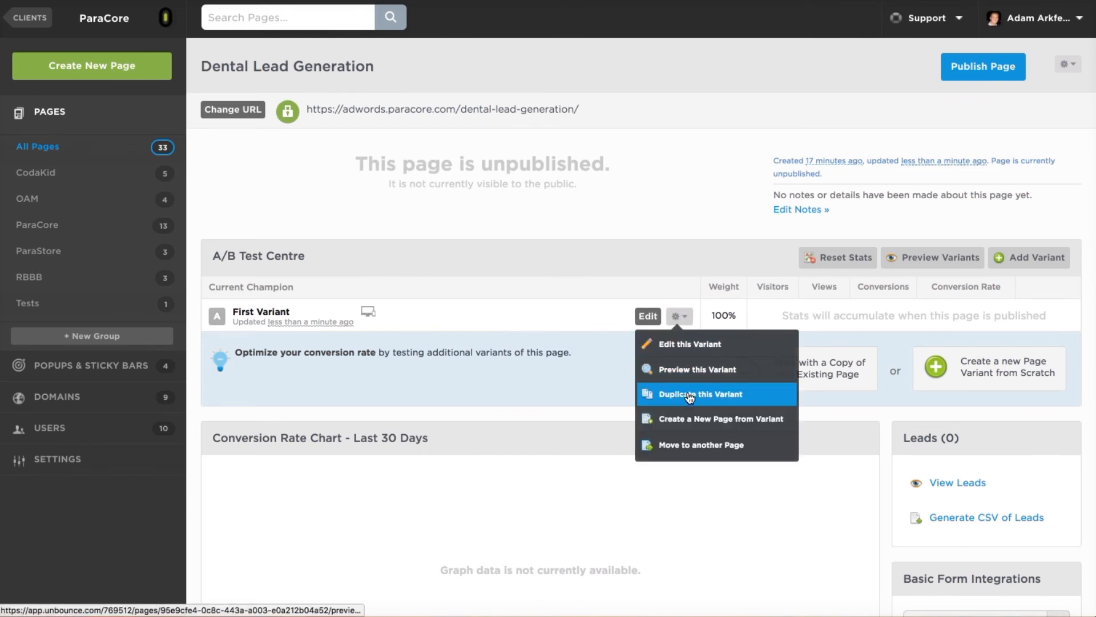
{"action": "left_click", "coordinate": [606, 241]}
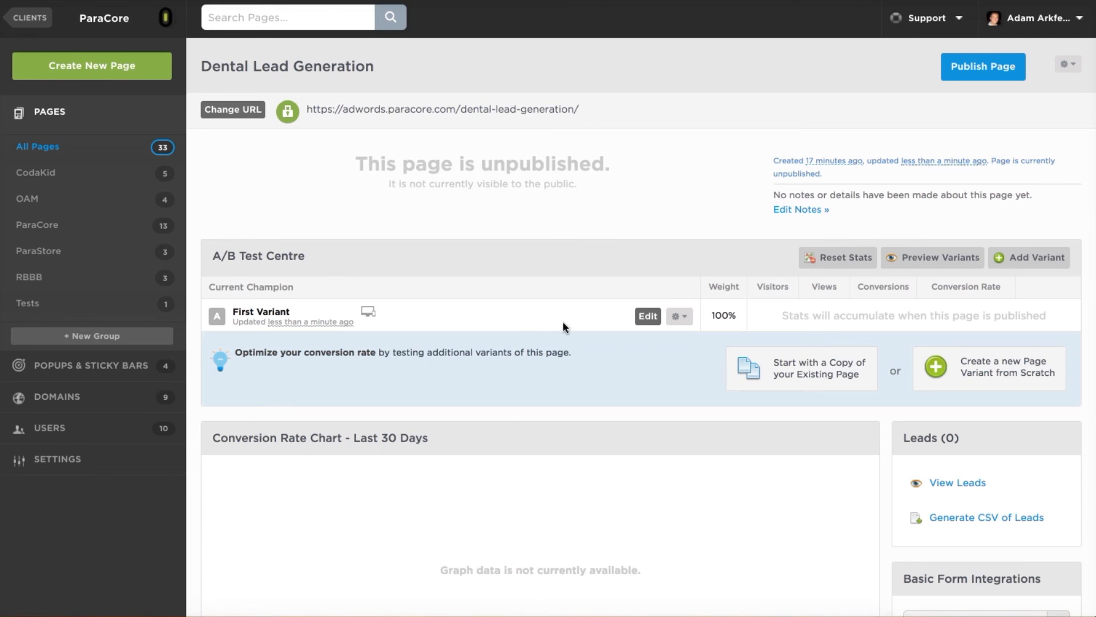
{"action": "scroll", "coordinate": [565, 319], "scroll_direction": "down", "scroll_amount": 4}
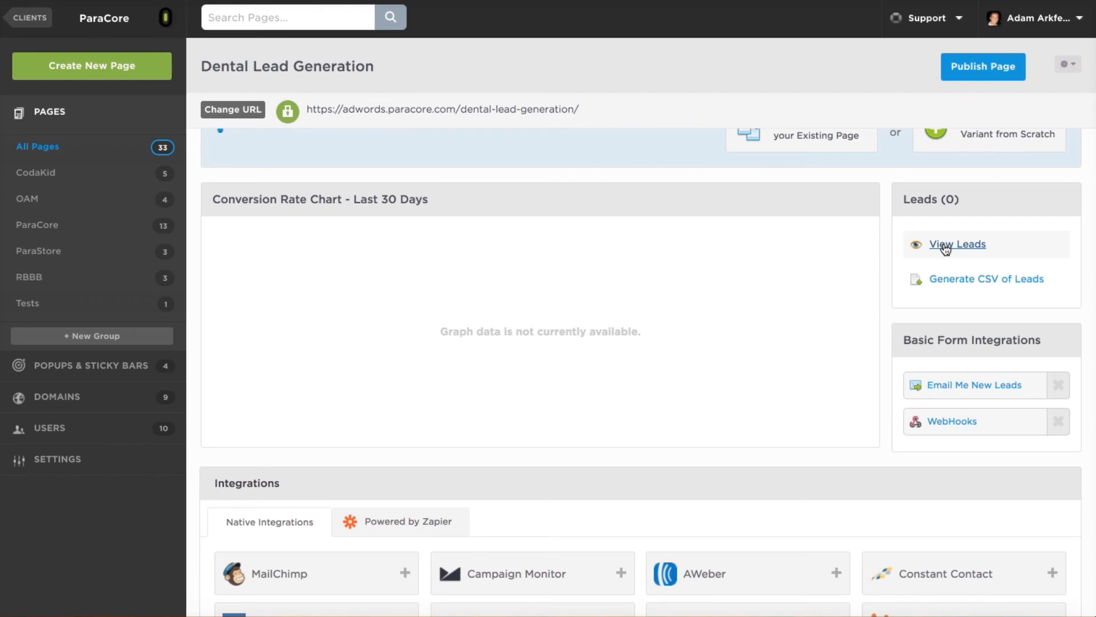
Review the CSV lead export, keeping the Last 30 Days range, and close without generating.
{"action": "left_click", "coordinate": [950, 280]}
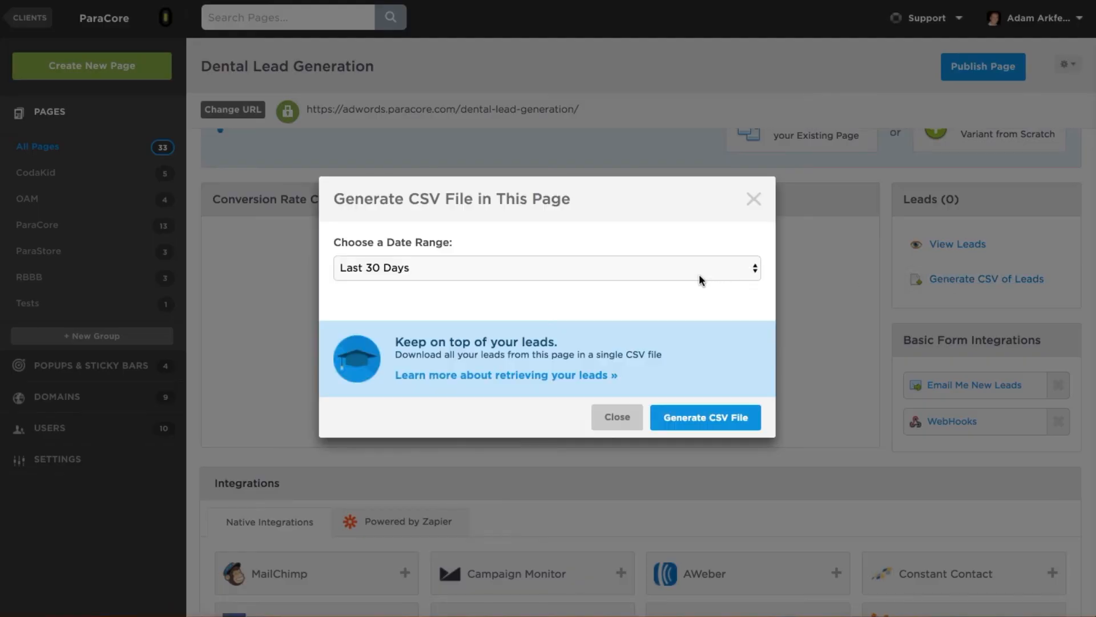
{"action": "left_click", "coordinate": [701, 279]}
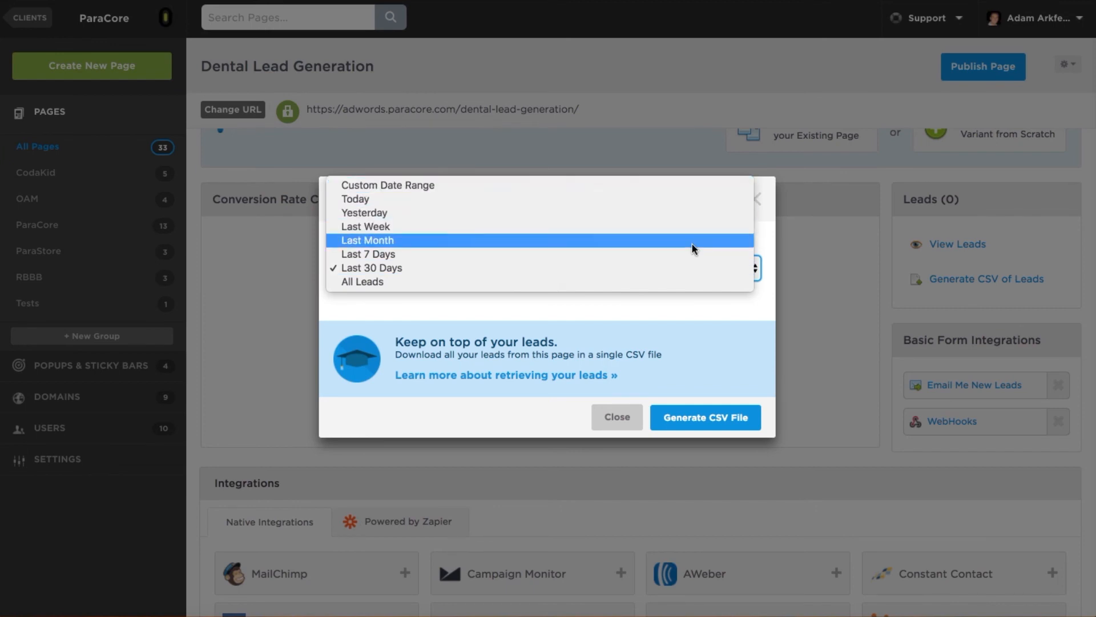
{"action": "left_click", "coordinate": [695, 313]}
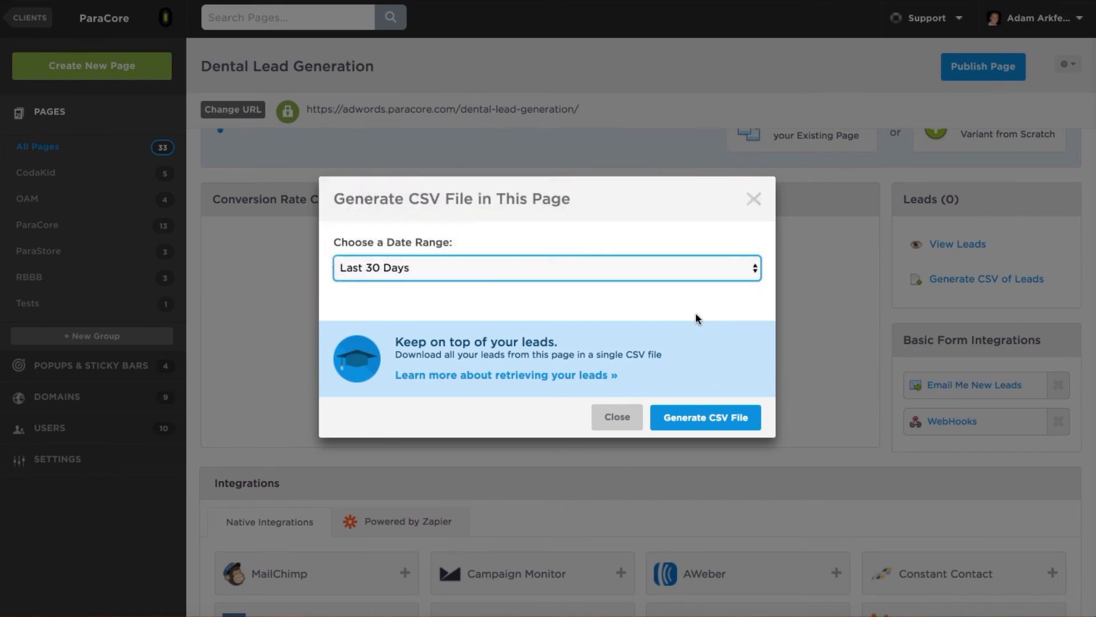
{"action": "left_click", "coordinate": [620, 416]}
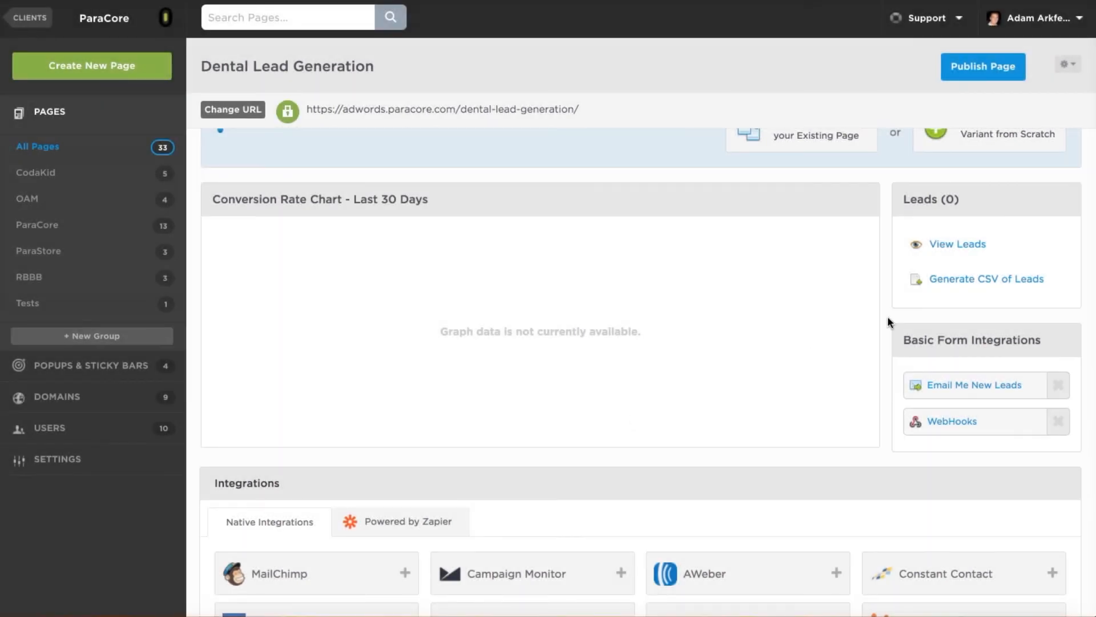
Turn on Email Me New Leads, sending them to the account owner's e-mail address.
{"action": "scroll", "coordinate": [886, 361], "scroll_direction": "down", "scroll_amount": 2}
{"action": "left_click", "coordinate": [935, 324]}
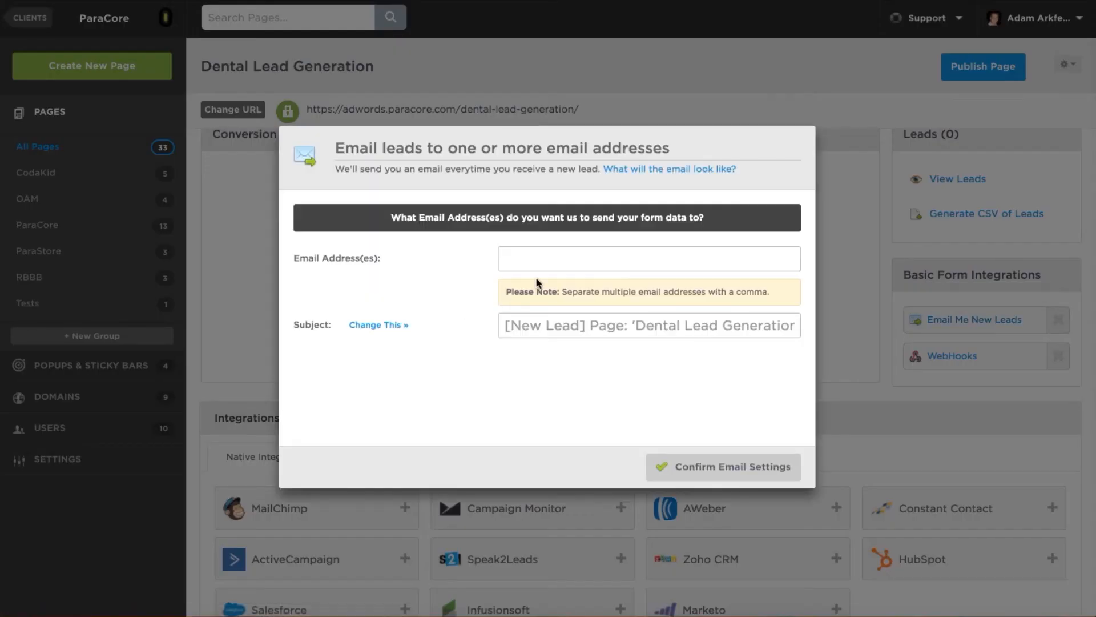
{"action": "left_click", "coordinate": [551, 259]}
{"action": "left_click", "coordinate": [602, 364]}
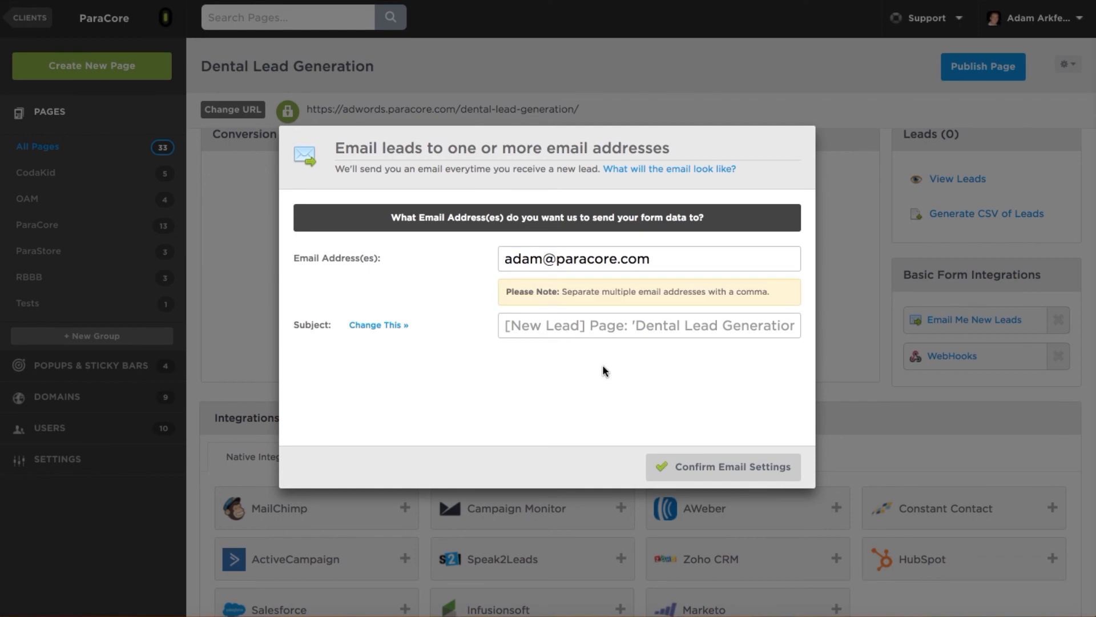
{"action": "left_click", "coordinate": [688, 468]}
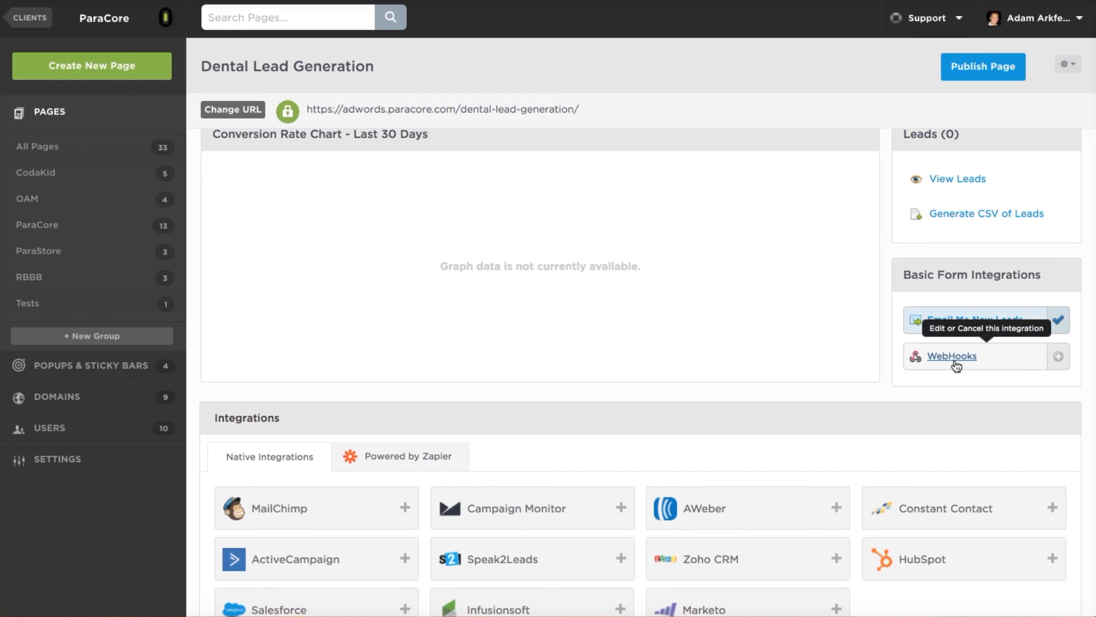
Cancel the HubSpot integration and show the Powered by Zapier integrations like Slack and Google Sheets.
{"action": "scroll", "coordinate": [342, 337], "scroll_direction": "down", "scroll_amount": 1}
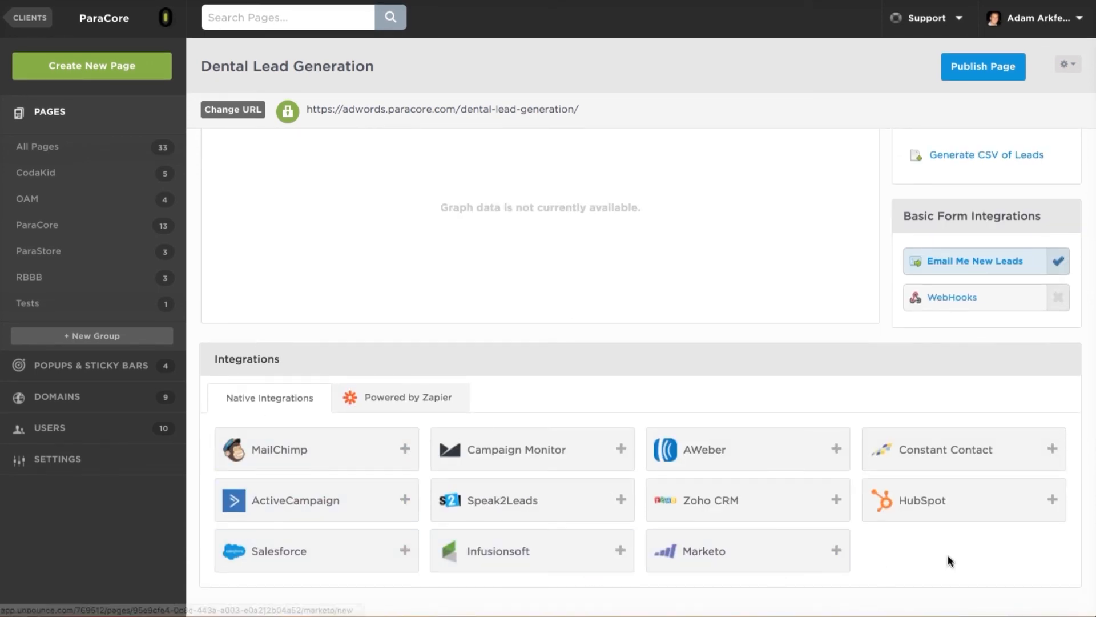
{"action": "left_click", "coordinate": [928, 494]}
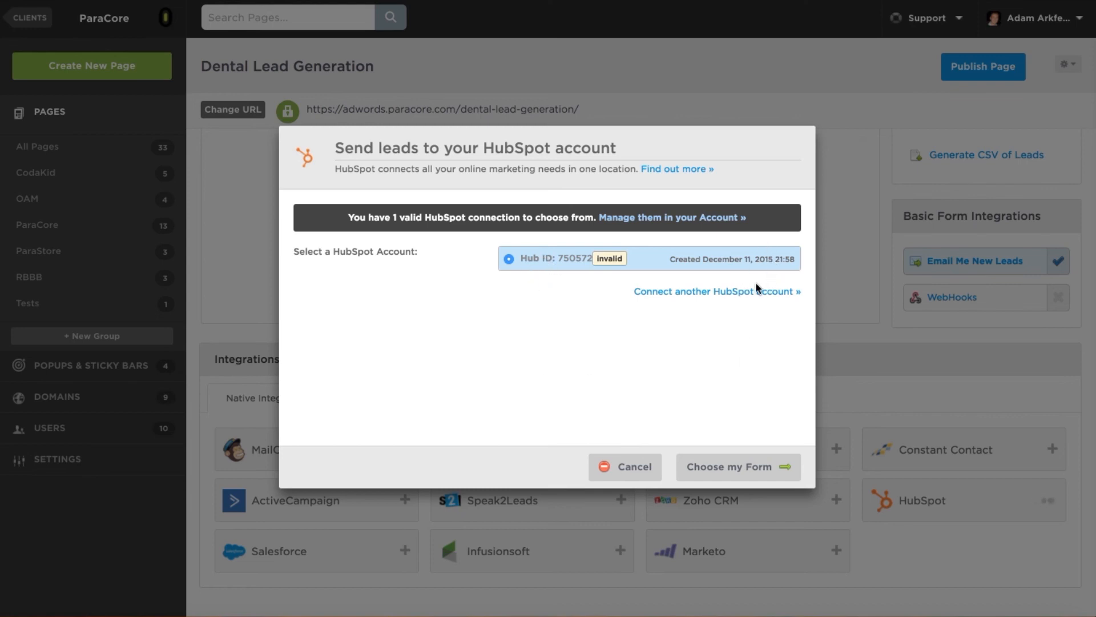
{"action": "left_click", "coordinate": [628, 468]}
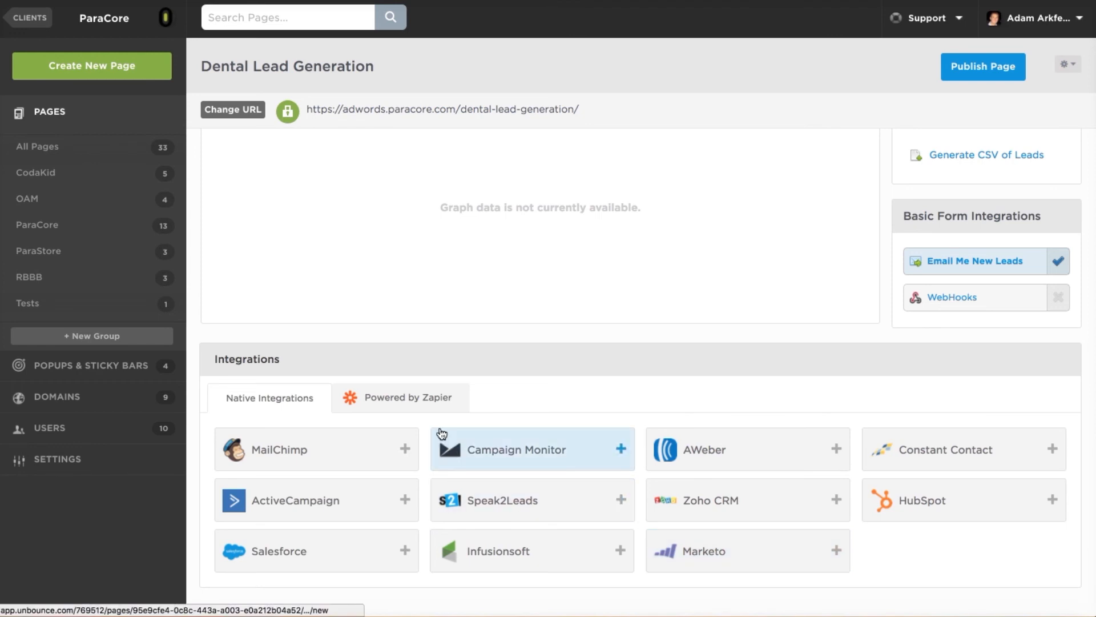
{"action": "left_click", "coordinate": [431, 407]}
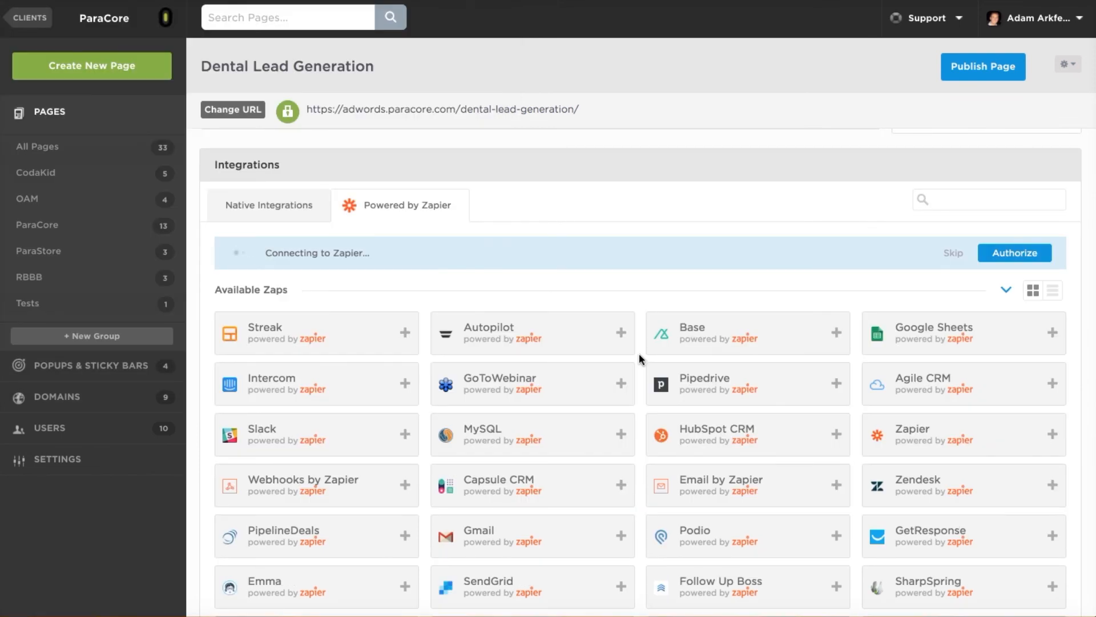
{"action": "scroll", "coordinate": [639, 359], "scroll_direction": "down", "scroll_amount": 2}
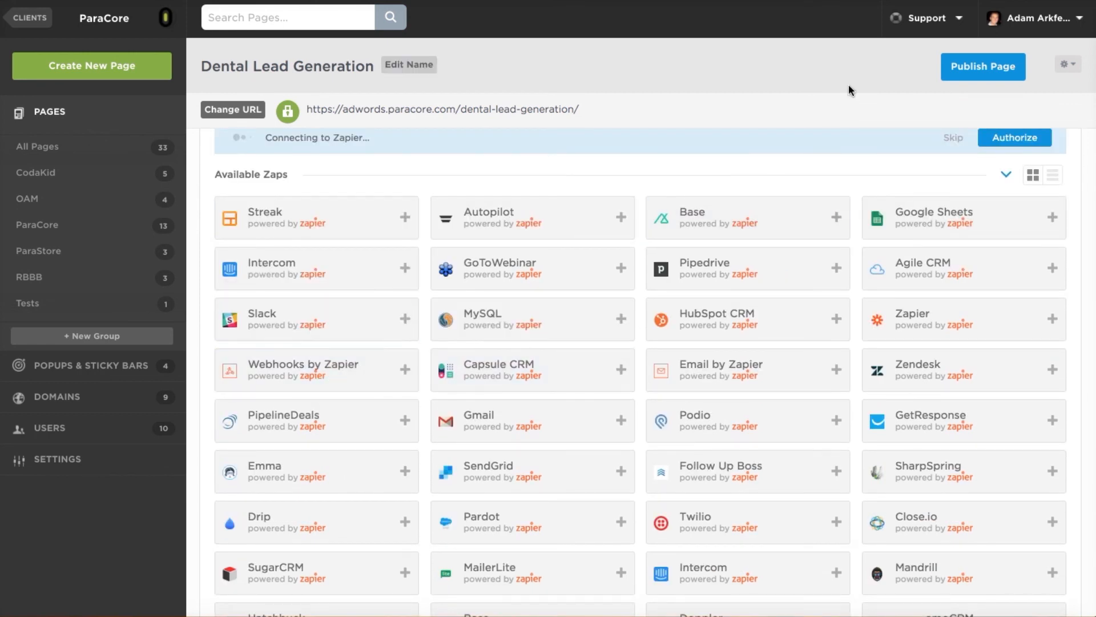
{"action": "scroll", "coordinate": [771, 306], "scroll_direction": "down", "scroll_amount": 3}
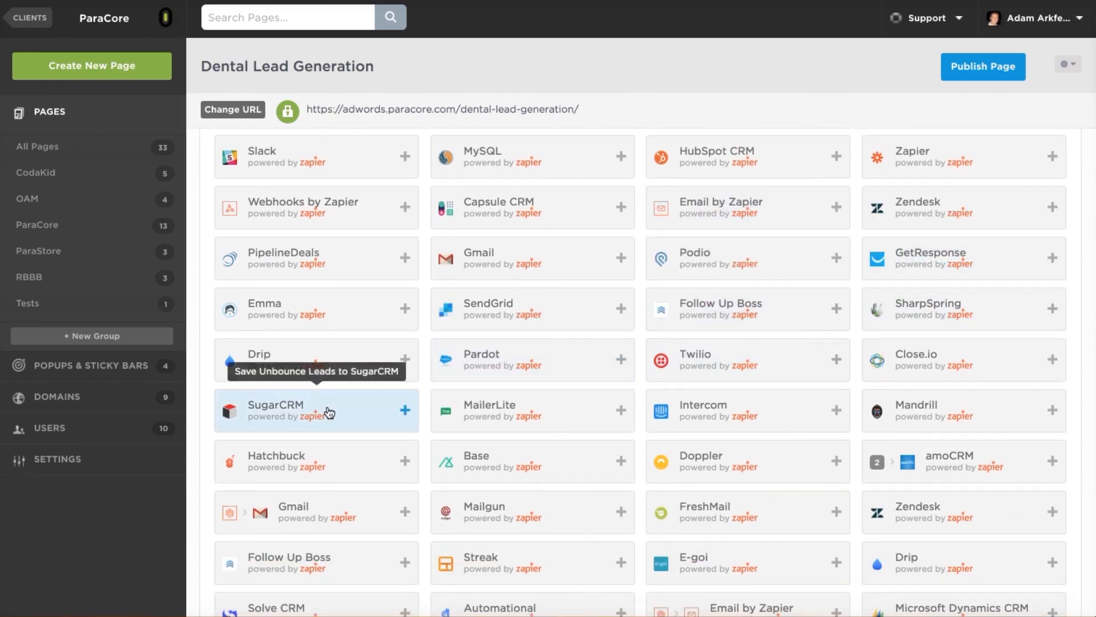
{"action": "scroll", "coordinate": [329, 412], "scroll_direction": "down", "scroll_amount": 2}
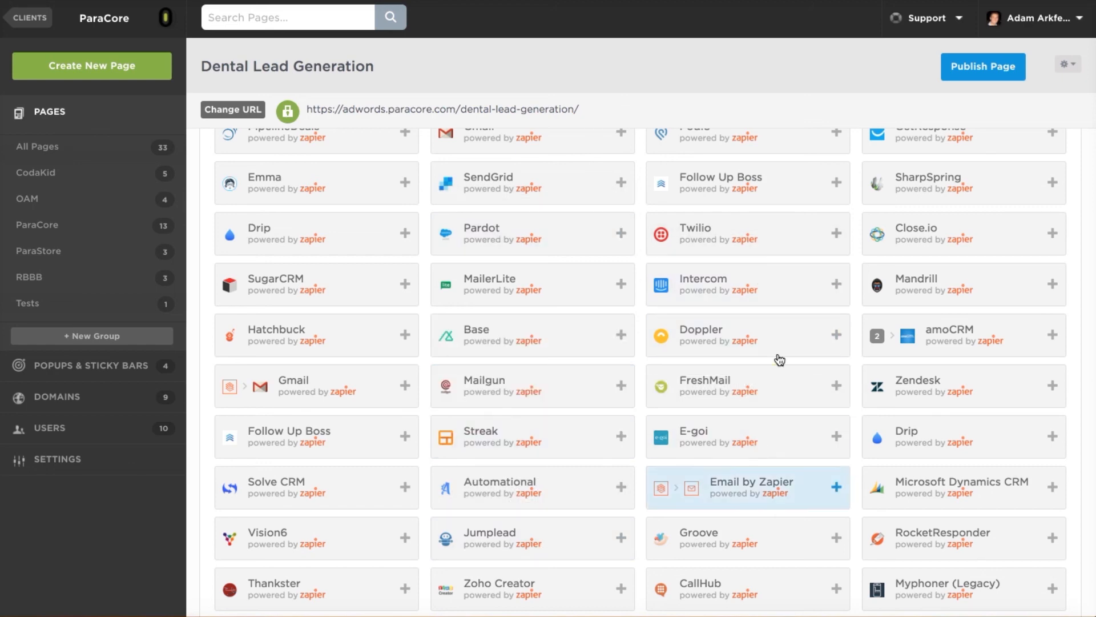
{"action": "scroll", "coordinate": [635, 357], "scroll_direction": "up", "scroll_amount": 6}
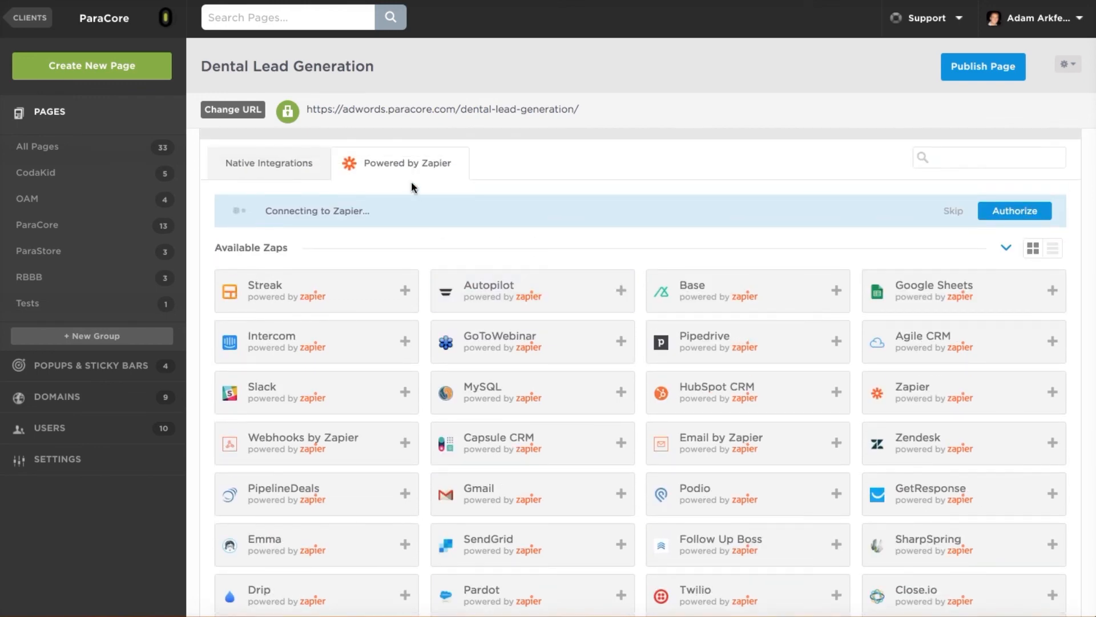
{"action": "left_click", "coordinate": [260, 170]}
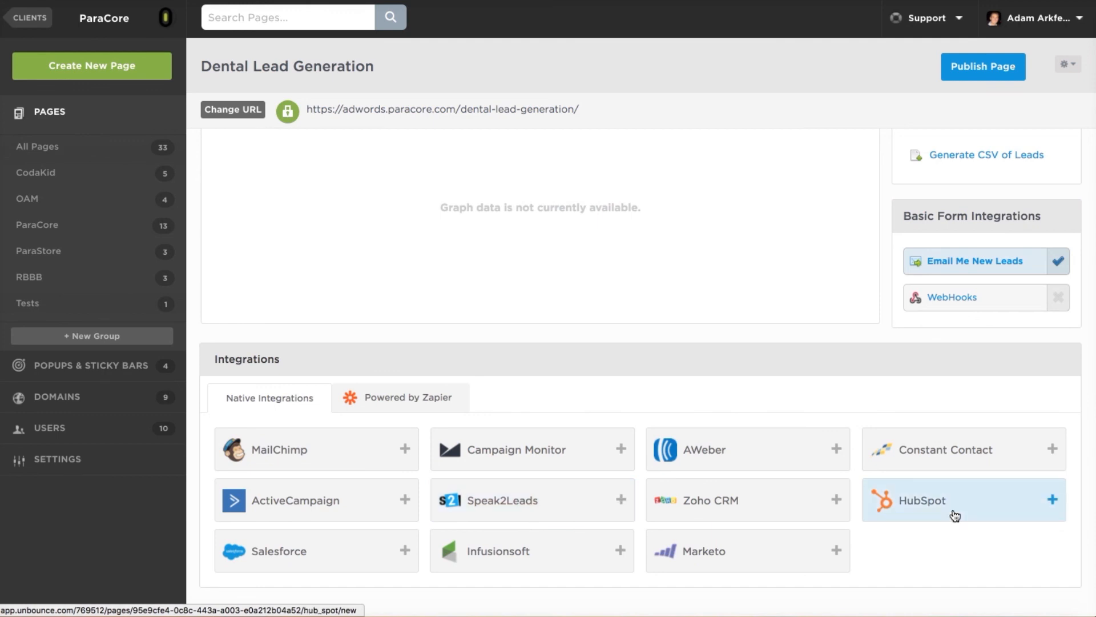
{"action": "left_click", "coordinate": [408, 399]}
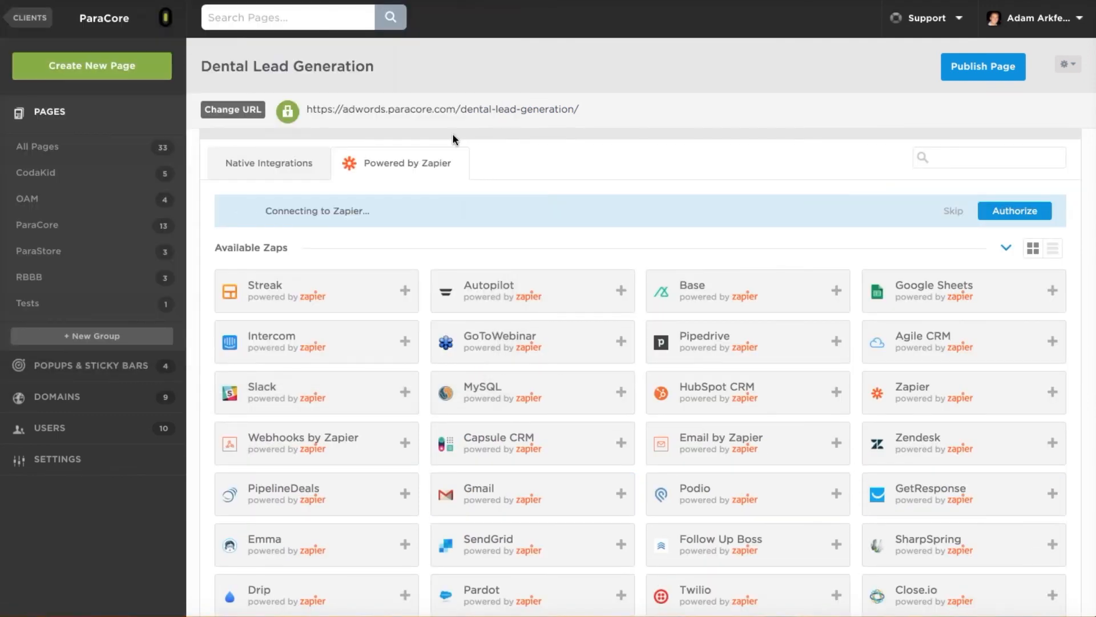
{"action": "scroll", "coordinate": [778, 265], "scroll_direction": "down", "scroll_amount": 8}
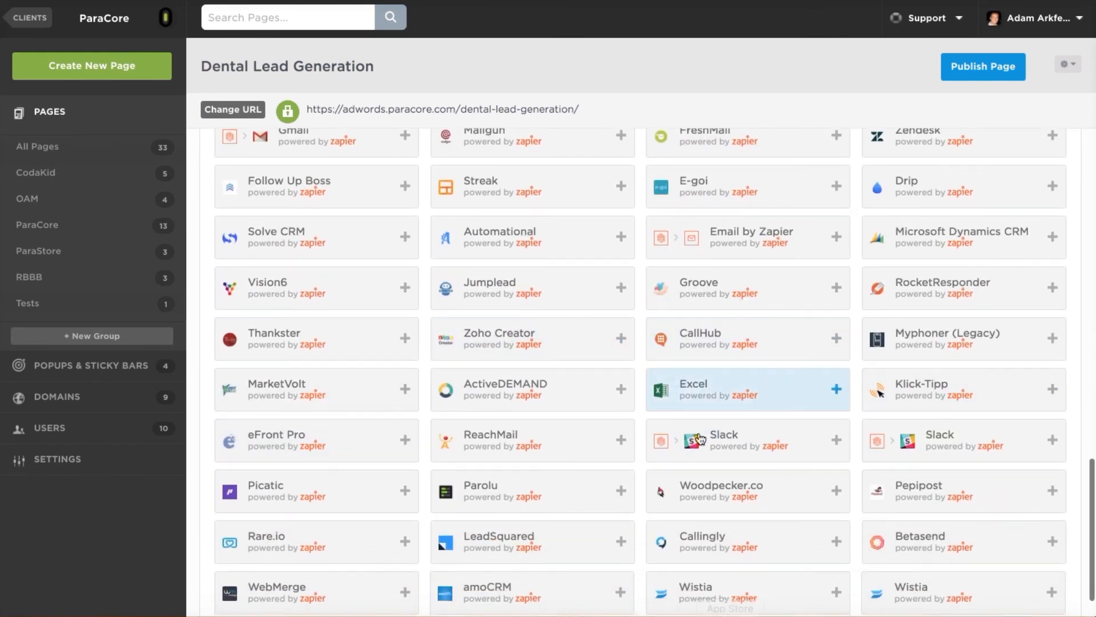
{"action": "scroll", "coordinate": [586, 309], "scroll_direction": "up", "scroll_amount": 1}
{"action": "scroll", "coordinate": [587, 310], "scroll_direction": "up", "scroll_amount": 10}
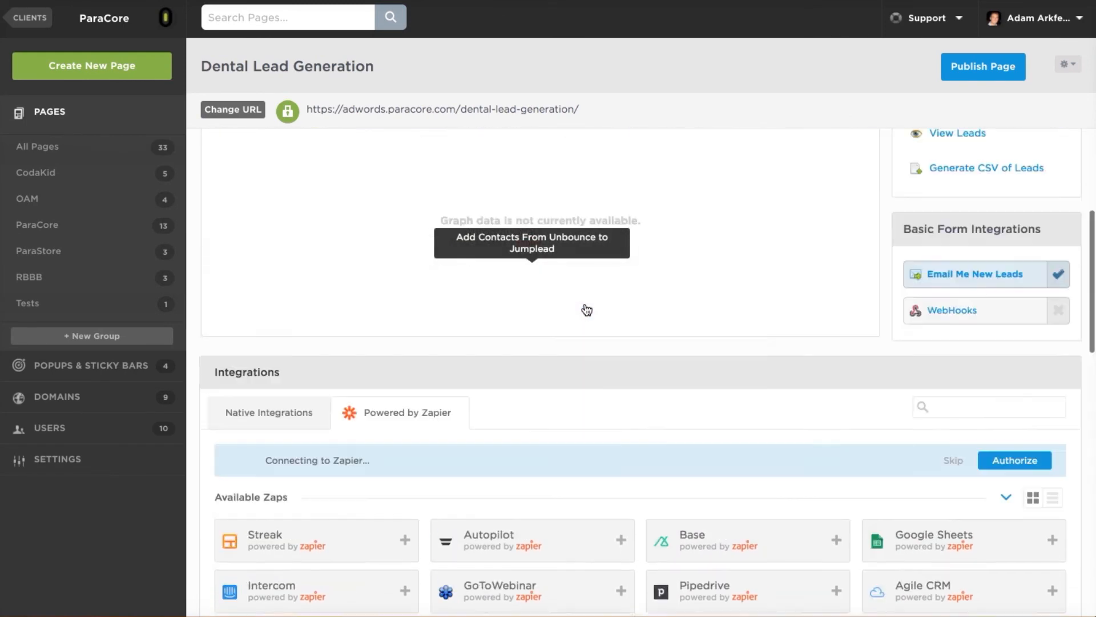
{"action": "scroll", "coordinate": [587, 308], "scroll_direction": "up", "scroll_amount": 5}
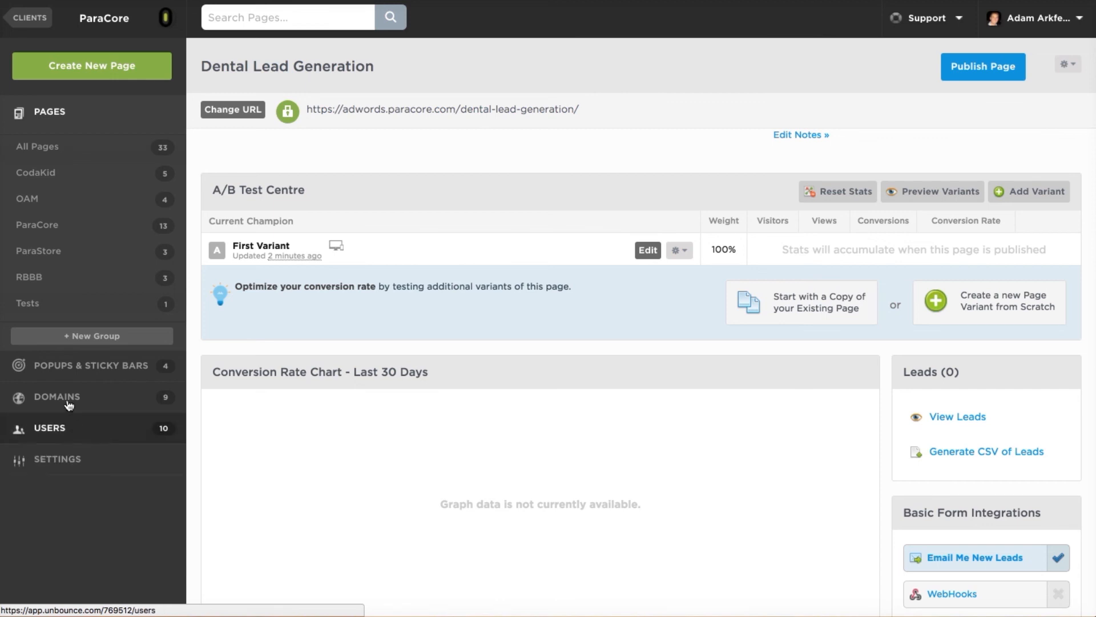
Visit the Popups & Sticky Bars list, then head back to the Pages list.
{"action": "left_click", "coordinate": [89, 379]}
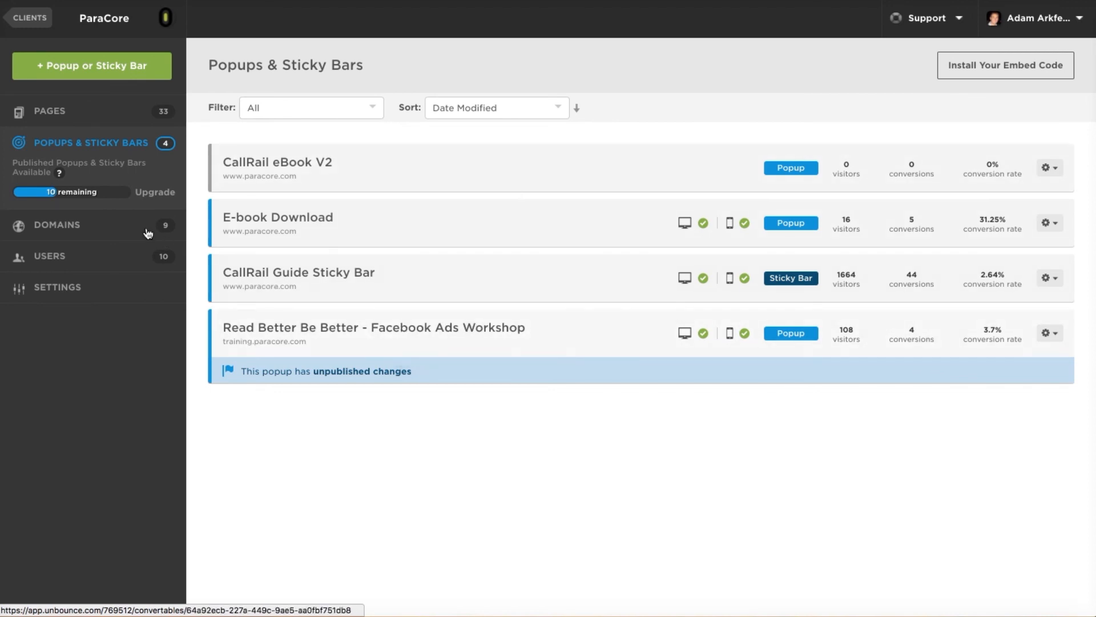
{"action": "left_click", "coordinate": [62, 117]}
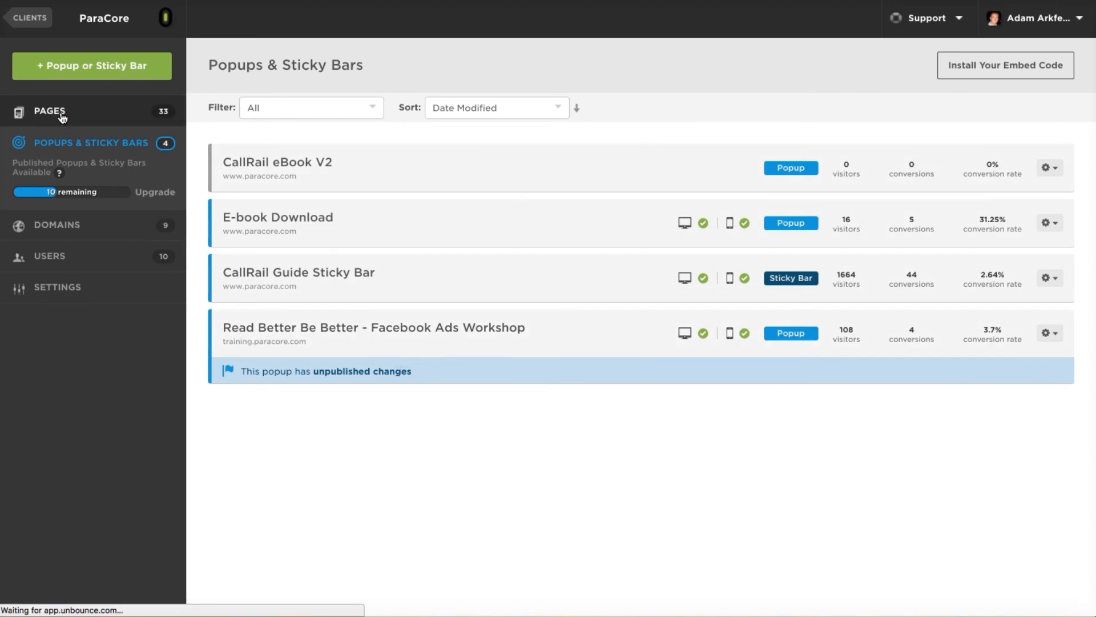